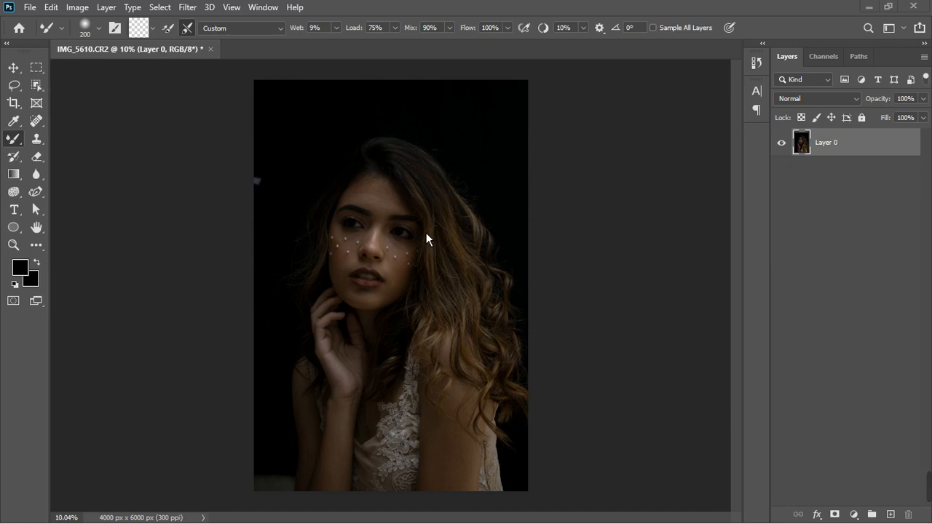
Add a black Solid Color fill layer above the photo and hide it
scroll(385, 257, "up", 2)
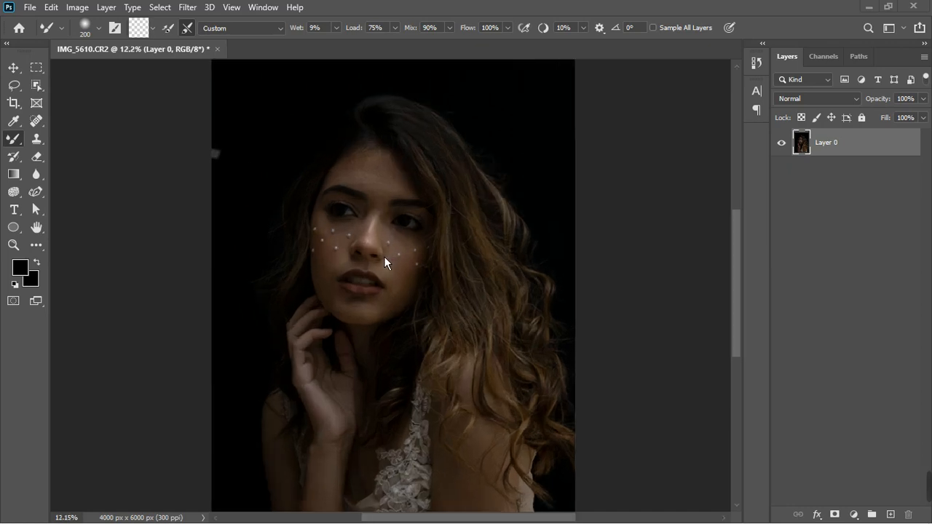
scroll(384, 256, "down", 3)
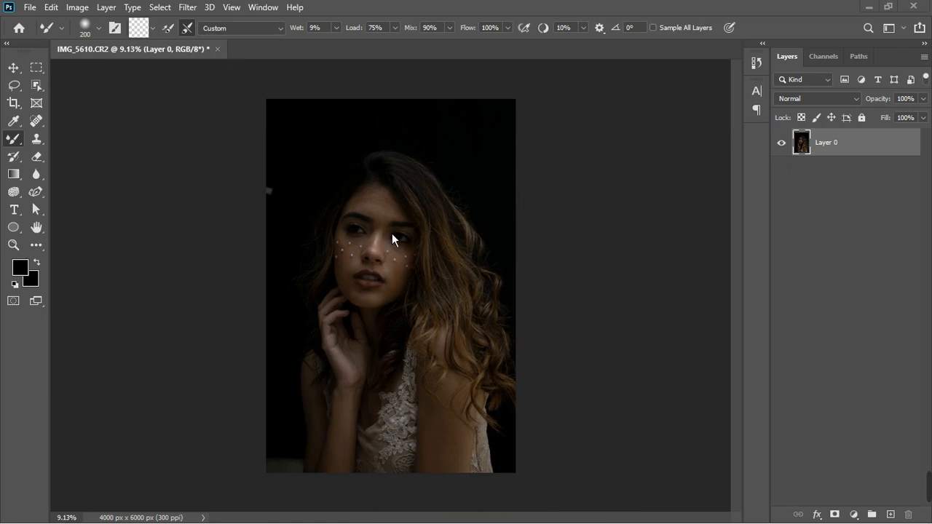
scroll(390, 236, "up", 2)
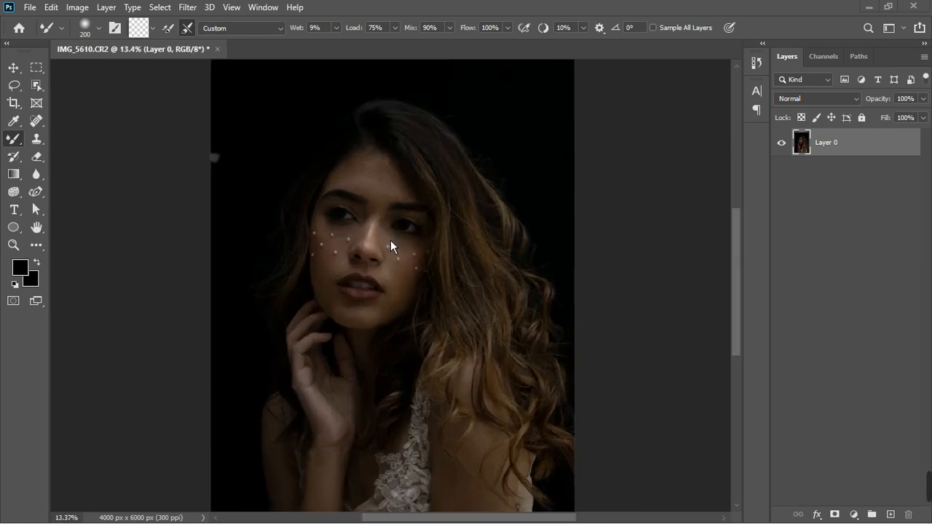
scroll(390, 246, "up", 2)
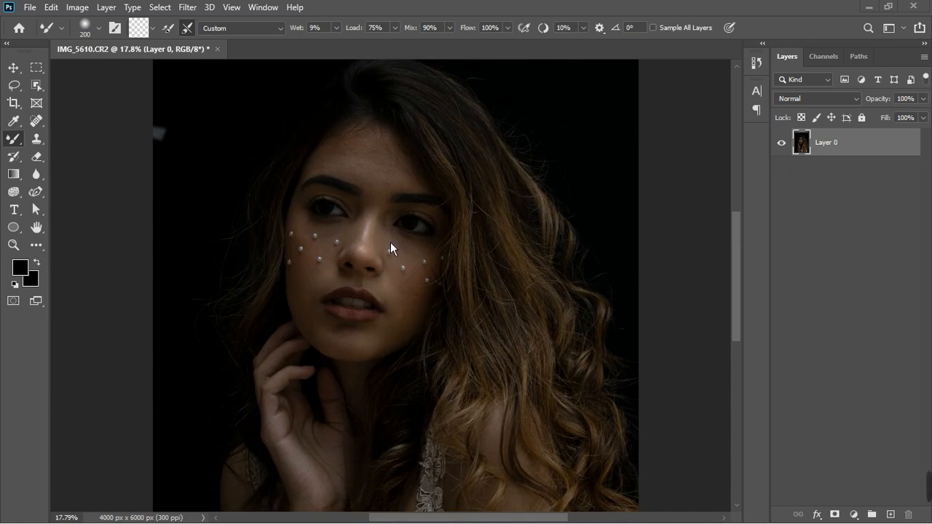
scroll(390, 248, "down", 3)
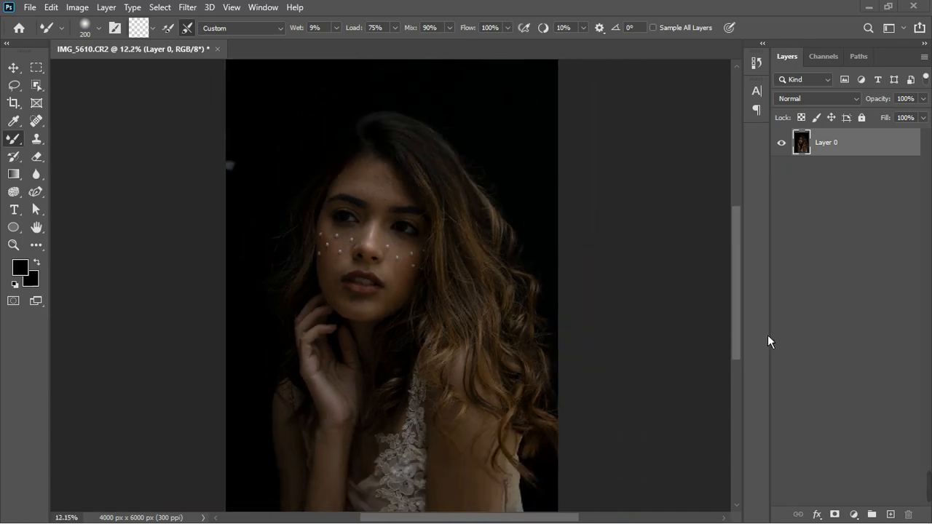
left_click(856, 515)
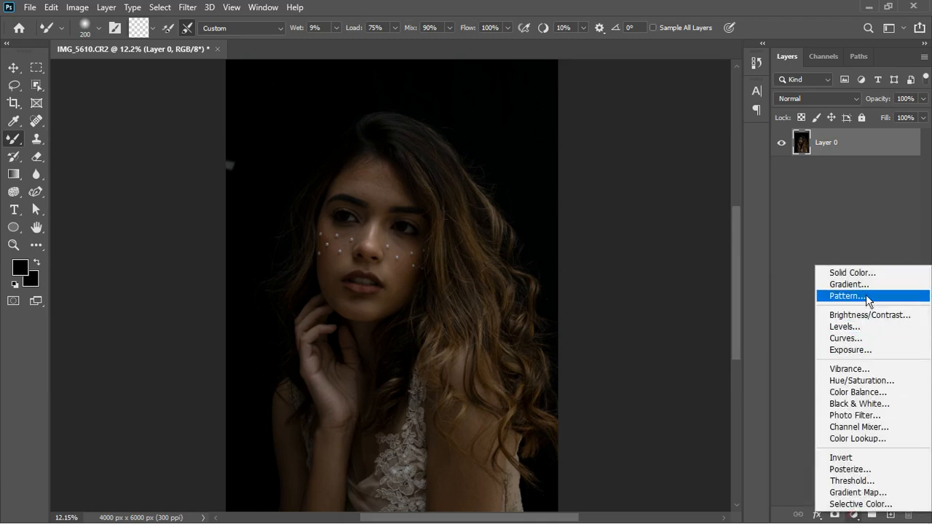
left_click(864, 274)
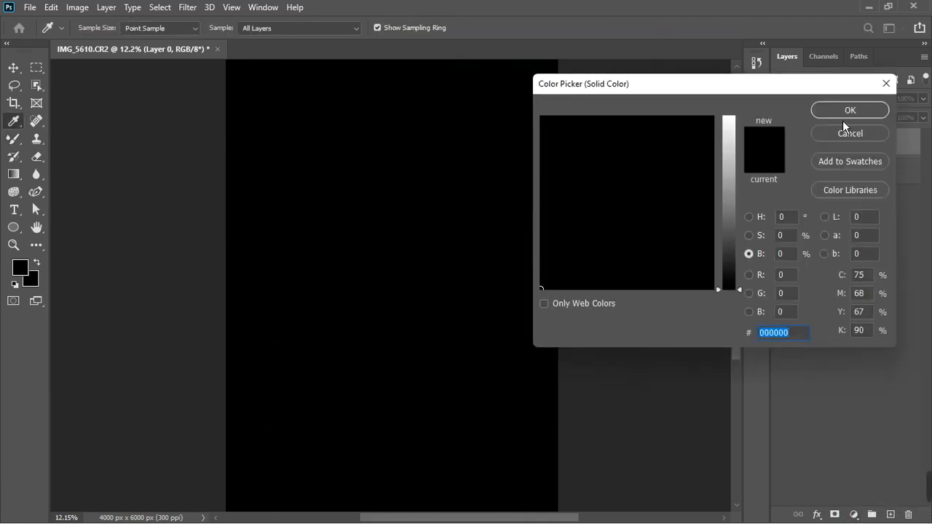
left_click(844, 110)
left_click(781, 142)
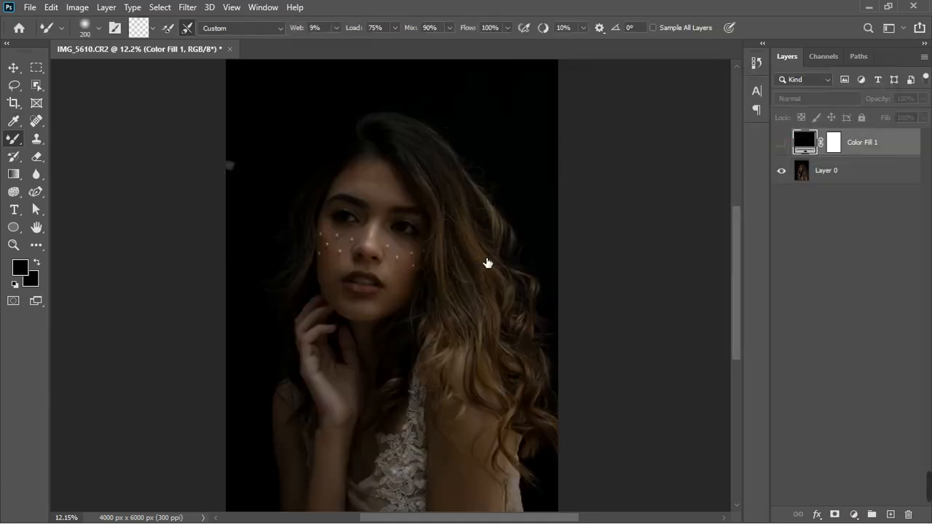
Change the fill layer's colour by sampling a pearl highlight on the cheek, giving #a6b1c4
scroll(396, 222, "up", 2)
scroll(401, 335, "up", 6)
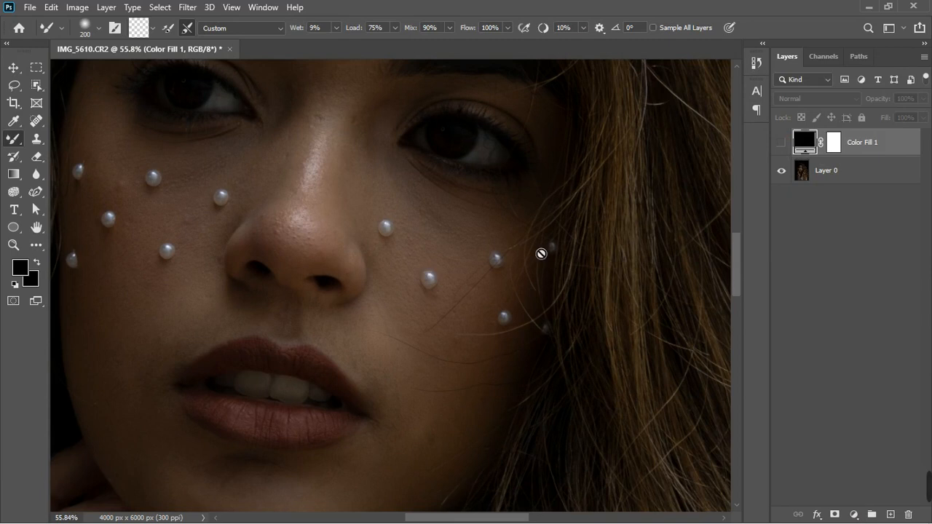
double_click(815, 146)
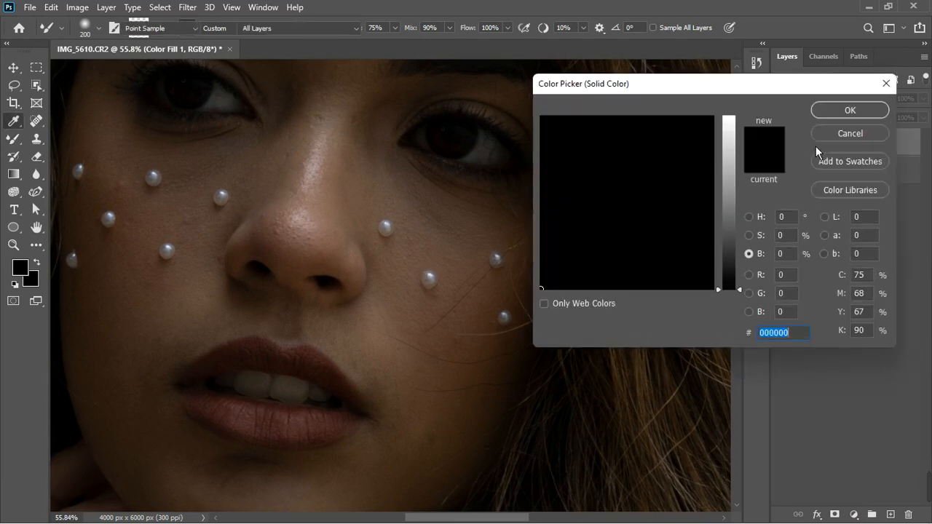
left_click(434, 283)
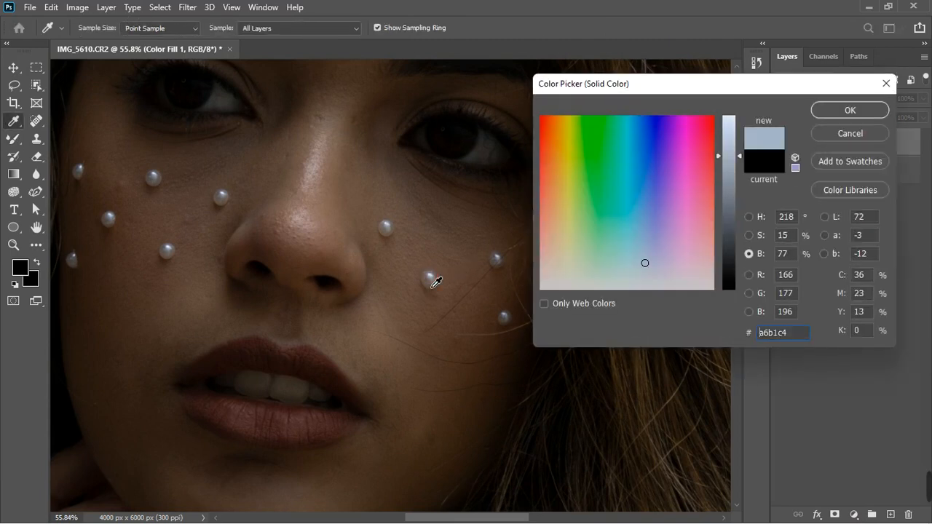
left_click(850, 113)
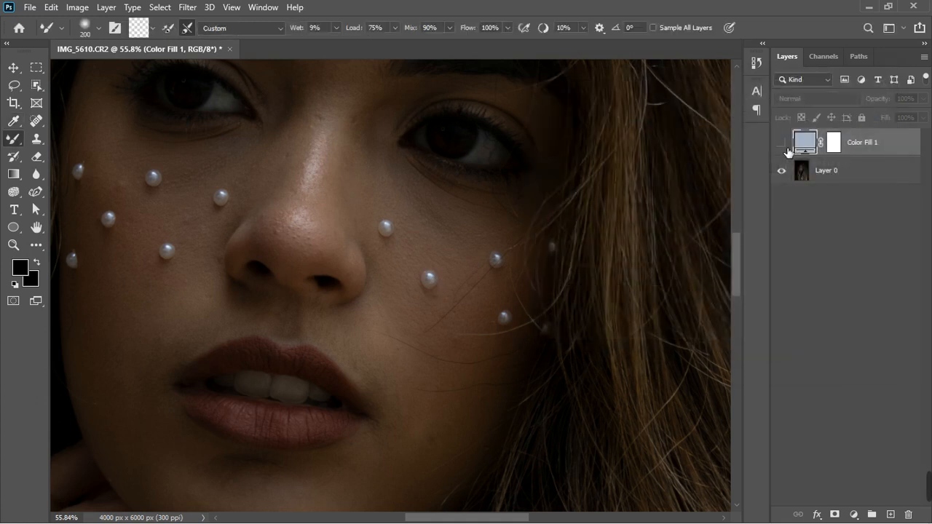
Show the fill layer and set its blend mode to Divide
left_click(782, 143)
left_click(806, 102)
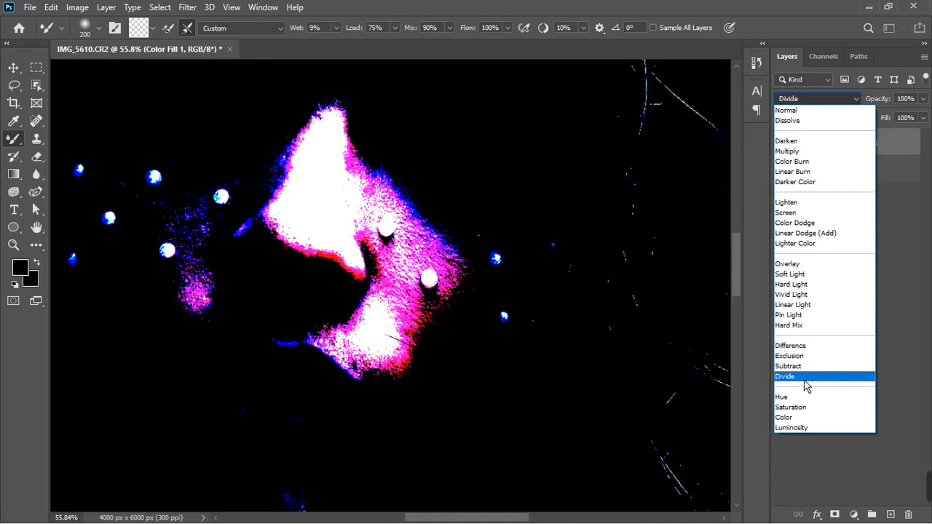
left_click(802, 376)
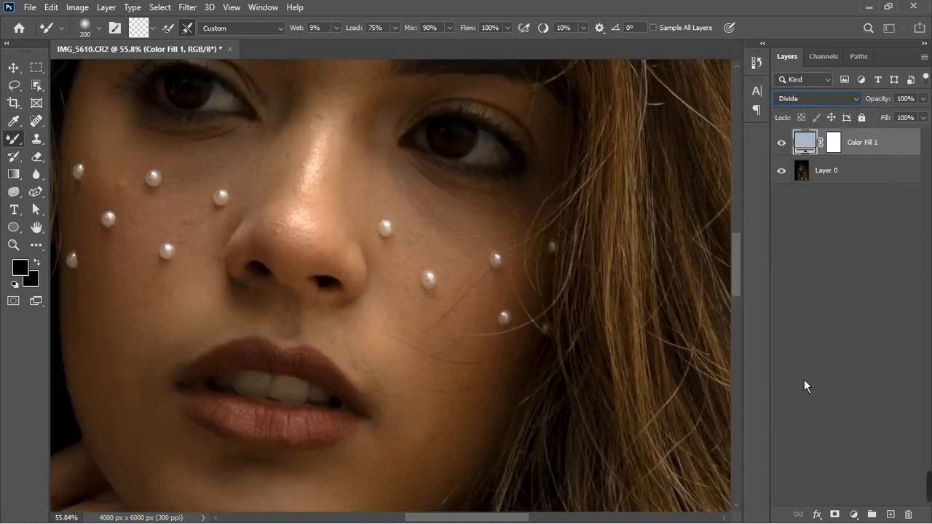
Darken the fill colour slightly to #9ea9bb after comparing the layer on and off
left_click(783, 144)
left_click(783, 144)
double_click(808, 148)
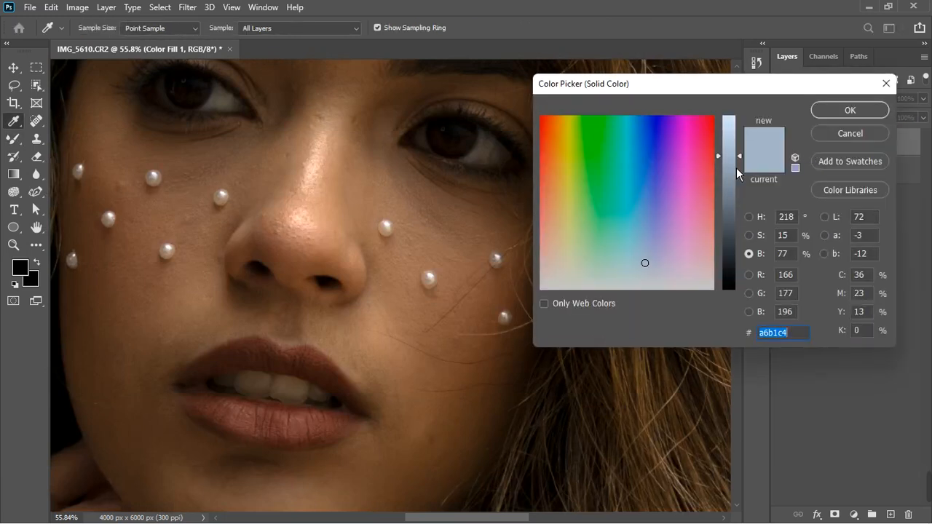
mouse_move(748, 165)
left_mouse_down()
mouse_move(749, 177)
mouse_move(745, 169)
left_mouse_up()
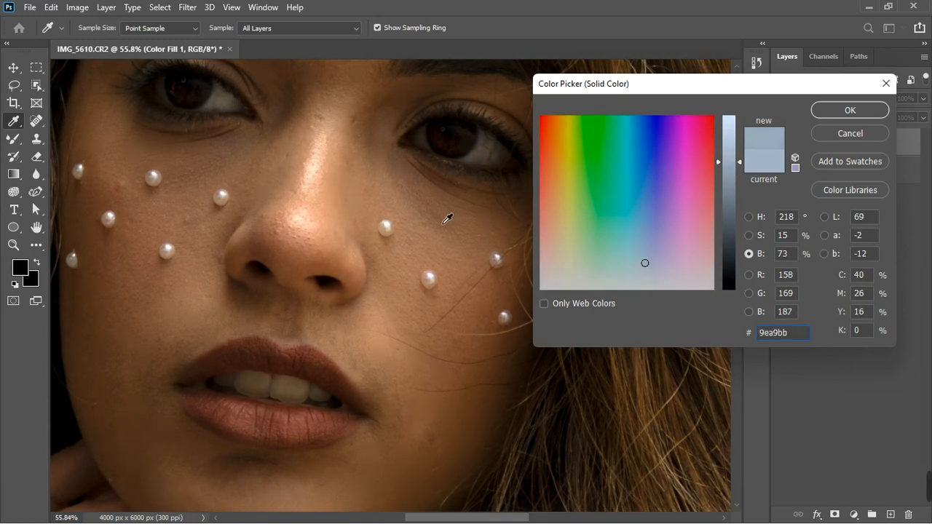
left_click(848, 111)
Toggle the fill layer's visibility at full view and close up to compare before and after
scroll(445, 235, "down", 5)
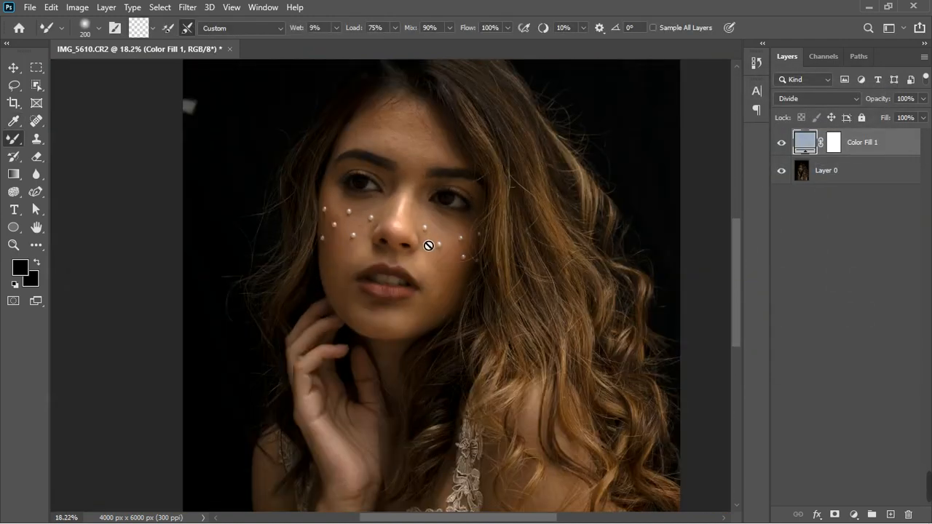
scroll(409, 262, "down", 3)
scroll(394, 295, "up", 2)
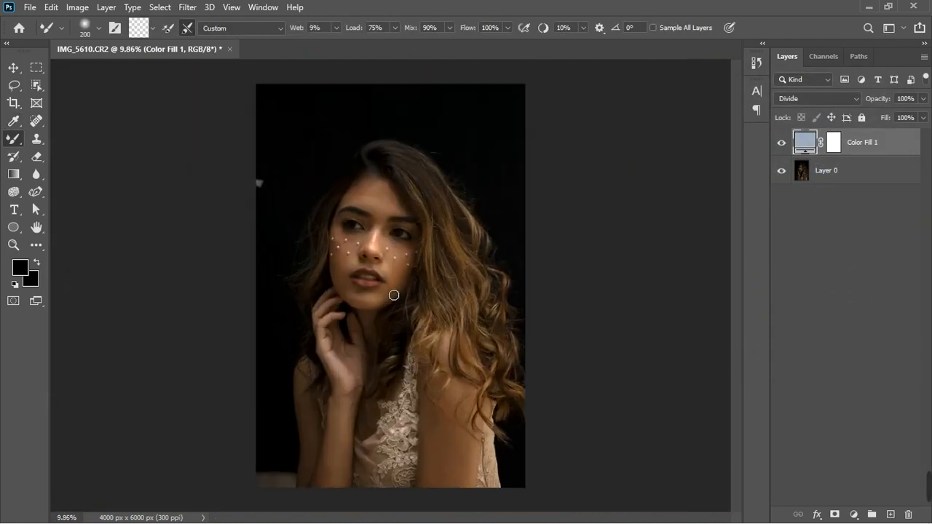
left_click(781, 142)
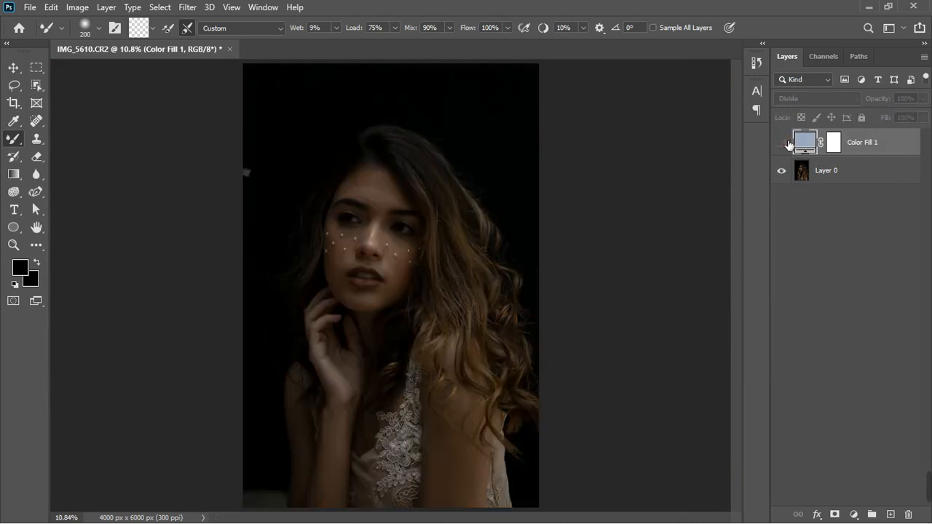
left_click(782, 143)
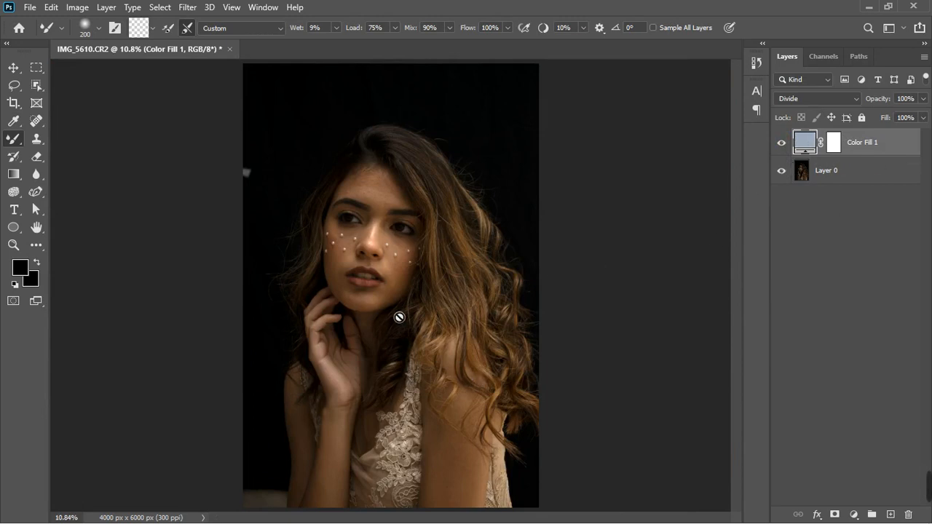
scroll(388, 263, "up", 5)
scroll(391, 269, "up", 2)
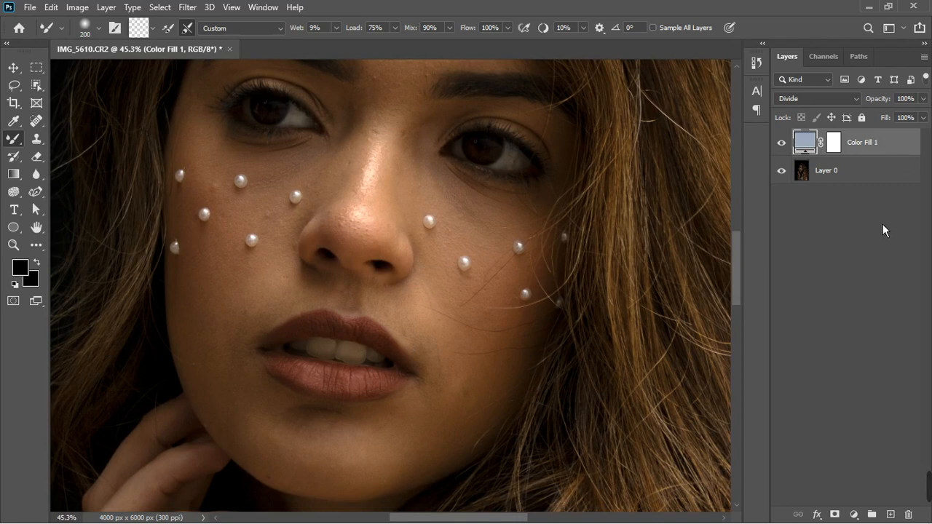
Add a Hue/Saturation adjustment, sample the cheek skin with the on-image tool and shift Hue to +147
left_click(853, 515)
left_click(879, 385)
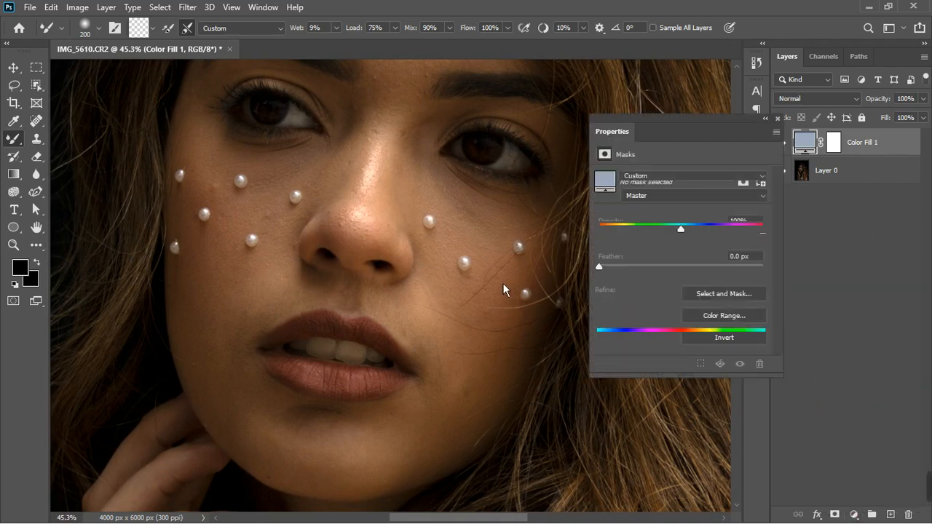
left_click(604, 195)
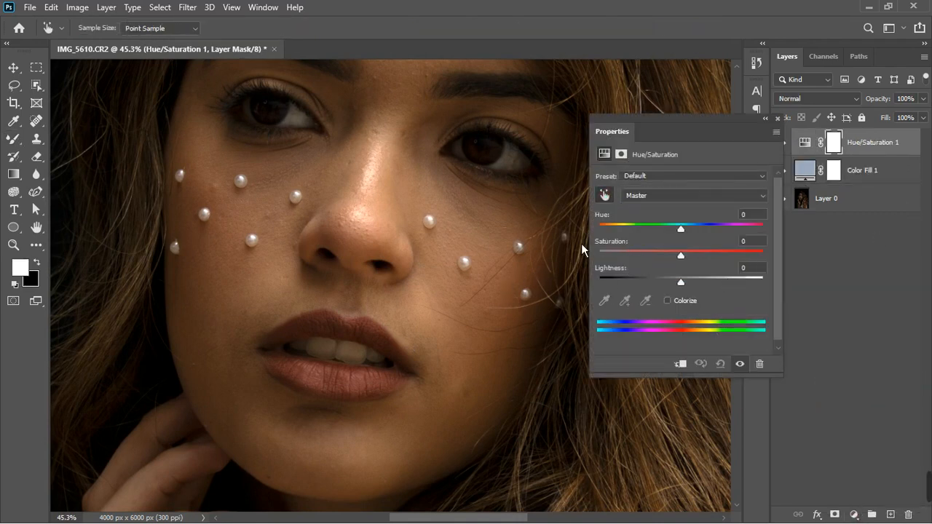
left_click(423, 297)
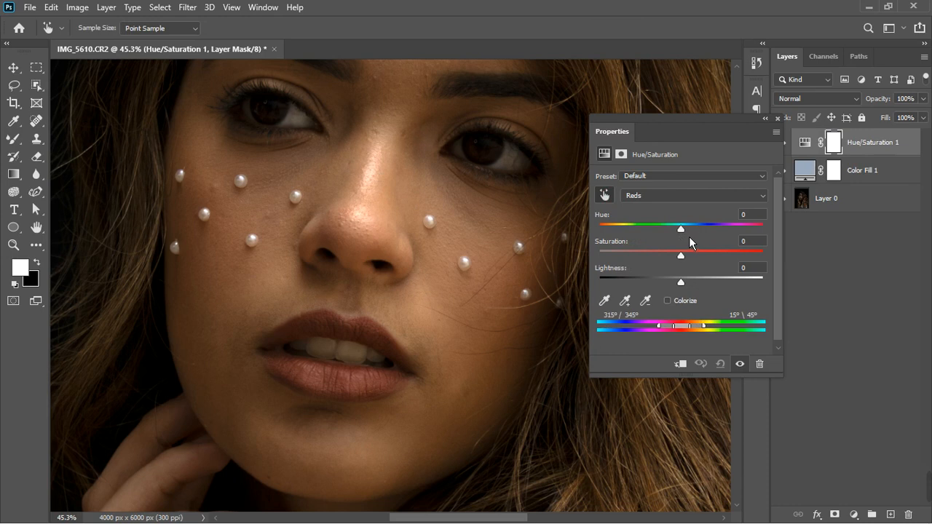
left_click_drag(685, 230, 756, 234)
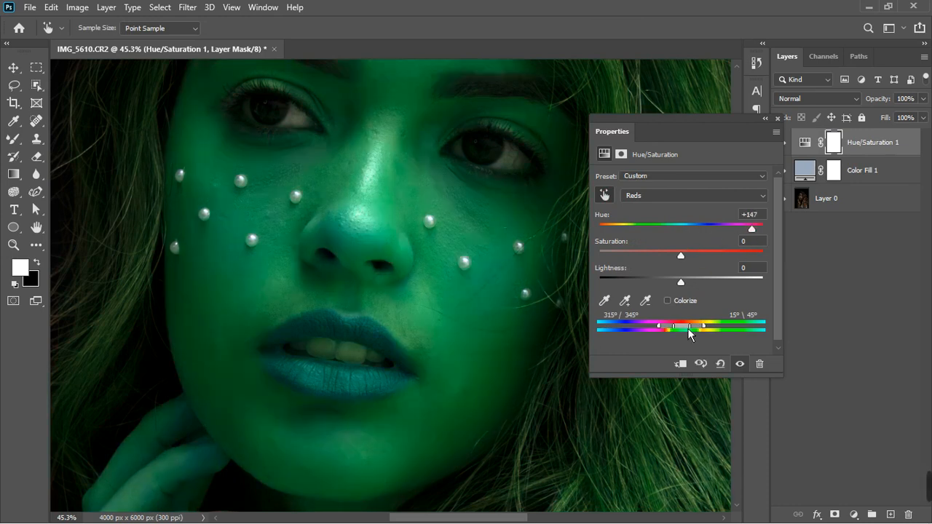
Move the adjustment's colour range to about 21°/51° – 81°/110° to isolate the skin tones
left_click_drag(687, 331, 719, 325)
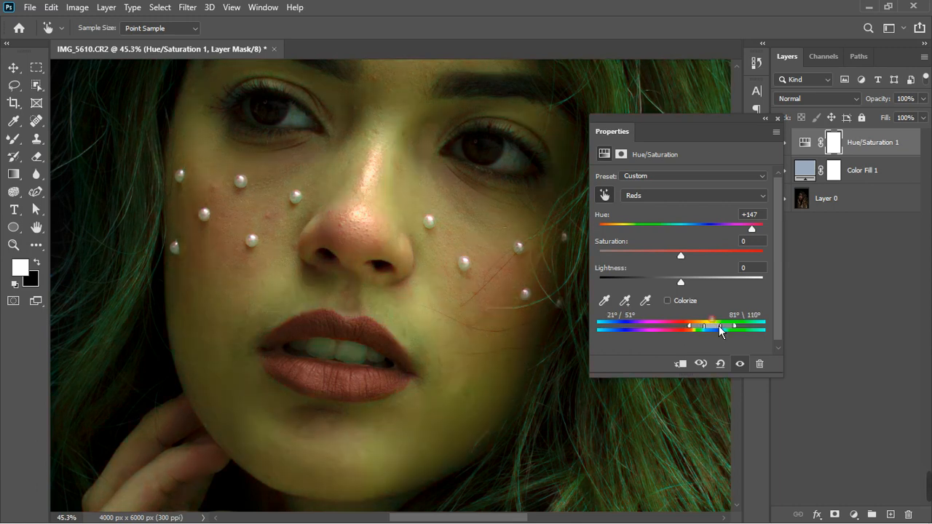
scroll(413, 321, "down", 4)
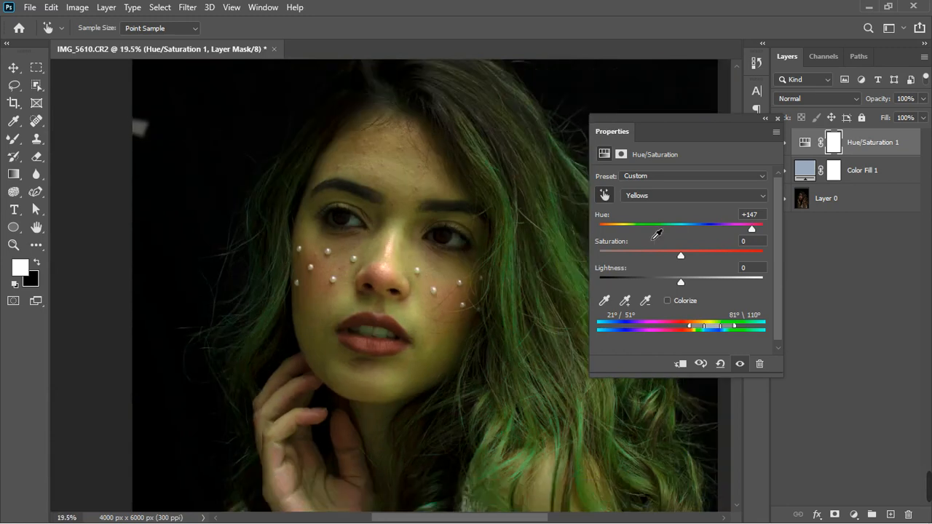
scroll(393, 286, "down", 2)
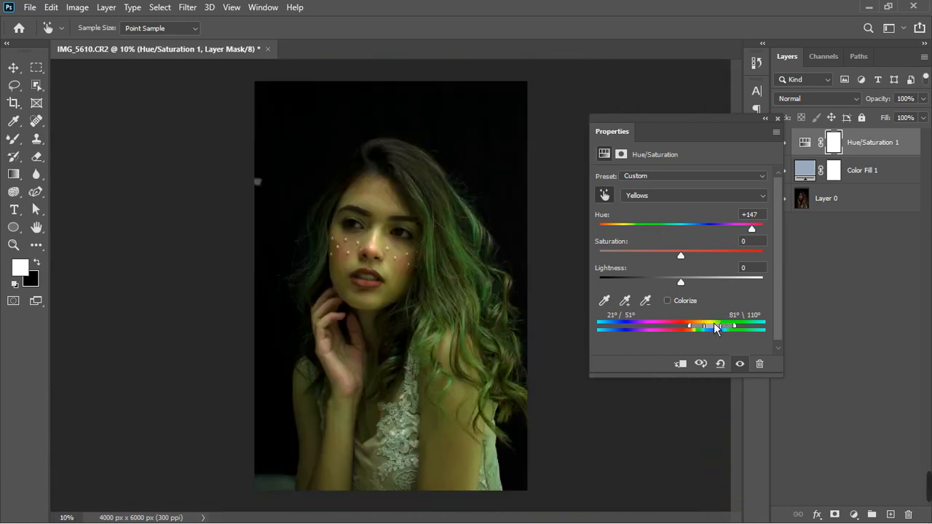
Compare the image with the Hue/Saturation adjustment hidden and shown, moving its settings panel aside
left_click(740, 363)
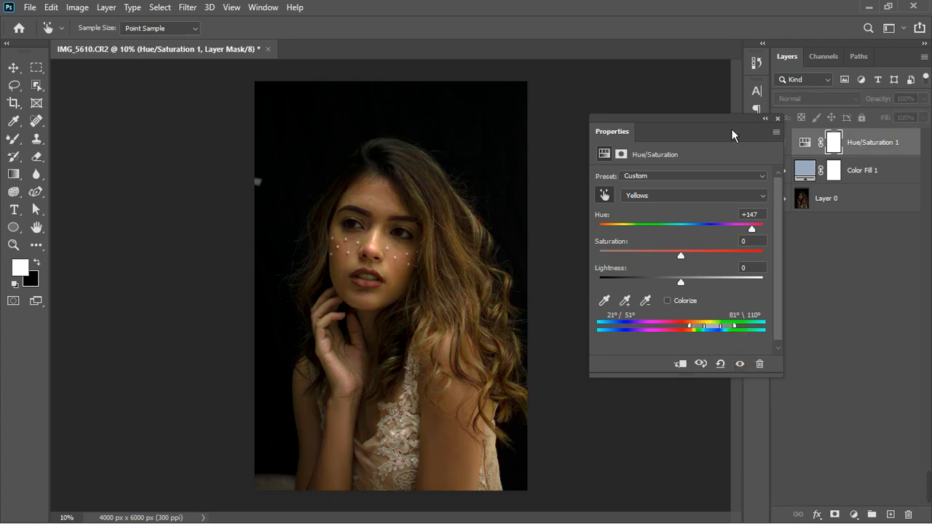
left_click_drag(731, 128, 686, 122)
left_click(696, 357)
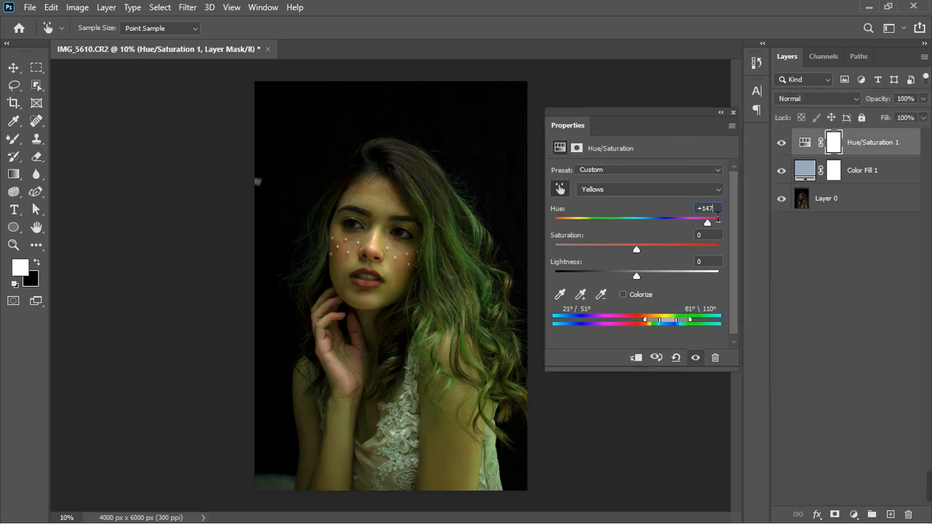
Set the Yellows hue back to 0, nudge the hue slider, compare on and off, and close the adjustment settings
type("0")
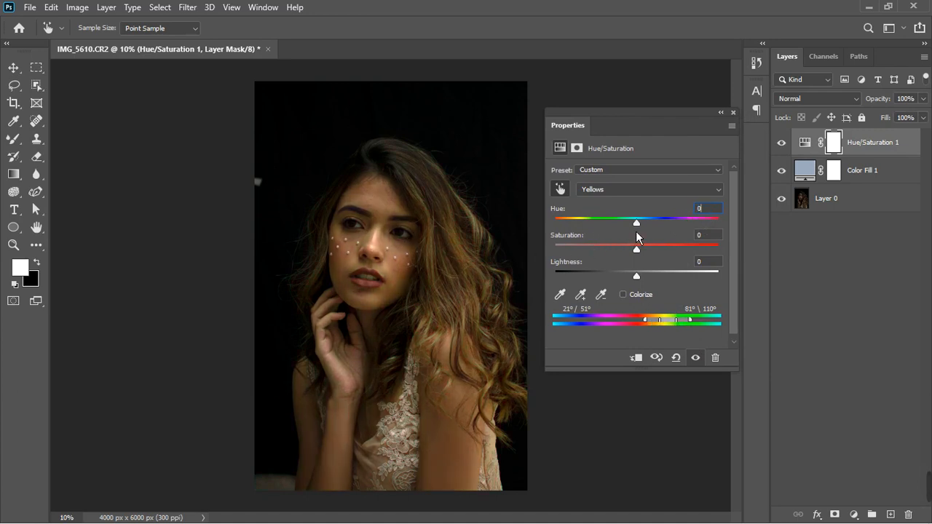
left_click_drag(637, 224, 560, 226)
left_click_drag(651, 229, 627, 230)
left_click(696, 357)
left_click(697, 358)
left_click(733, 113)
Zoom in on the face and compare the portrait with Hue/Saturation 1 hidden and shown
scroll(374, 313, "up", 5)
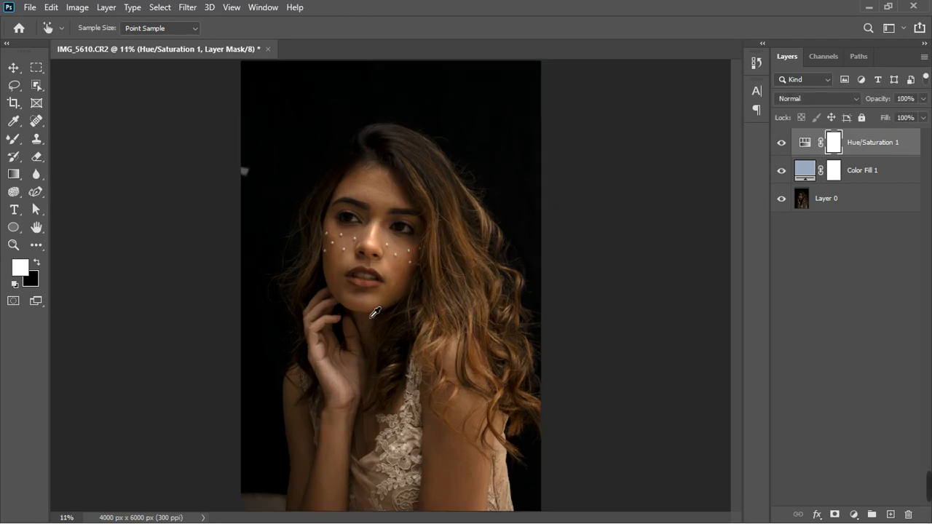
scroll(373, 171, "up", 4)
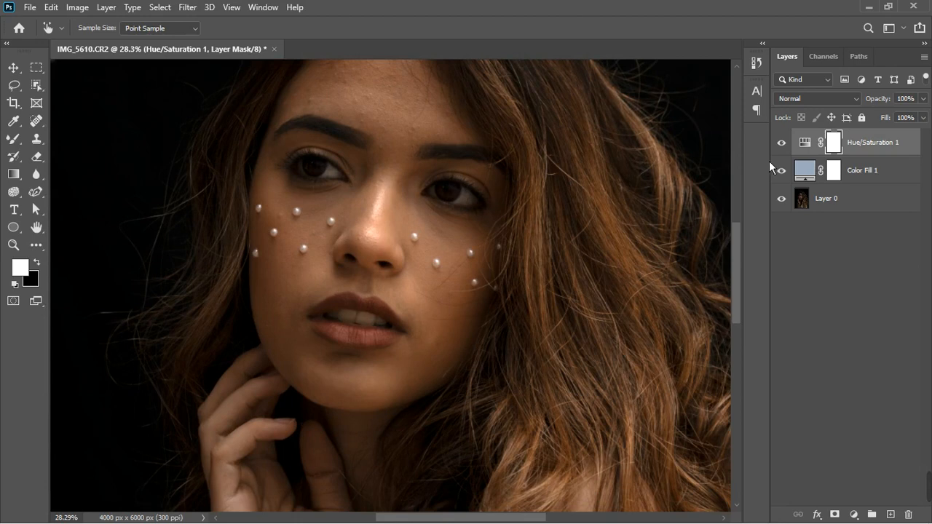
left_click(783, 144)
left_click(783, 145)
Reopen the Hue/Saturation 1 settings, set the Yellows hue to about -17, and close the settings
key("b")
double_click(806, 143)
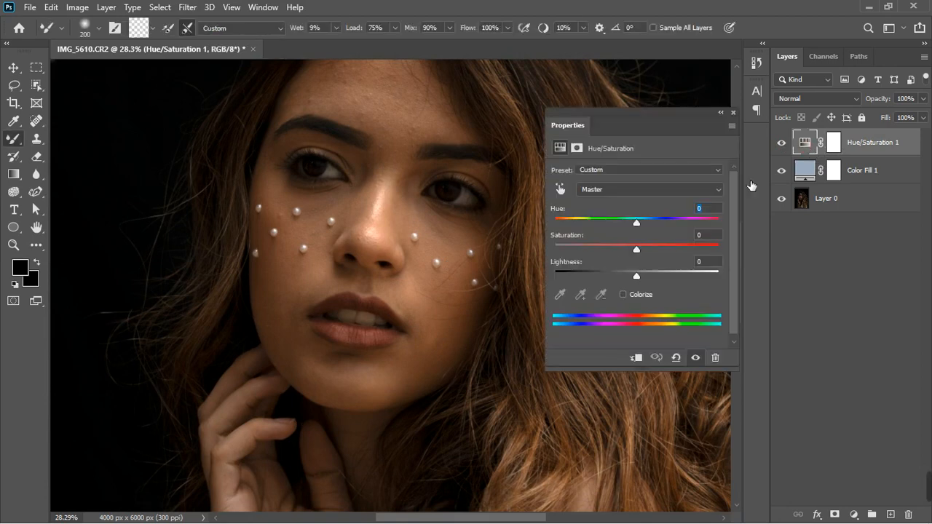
left_click(650, 190)
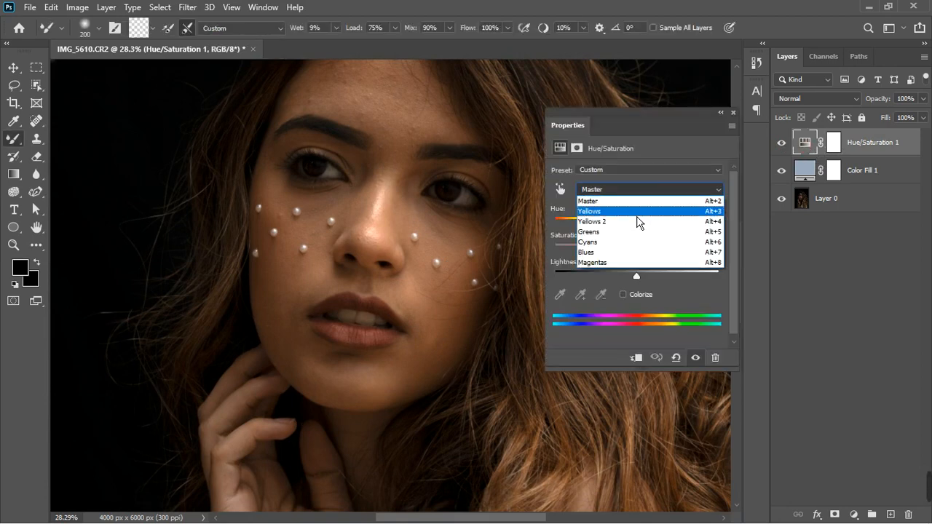
left_click(636, 220)
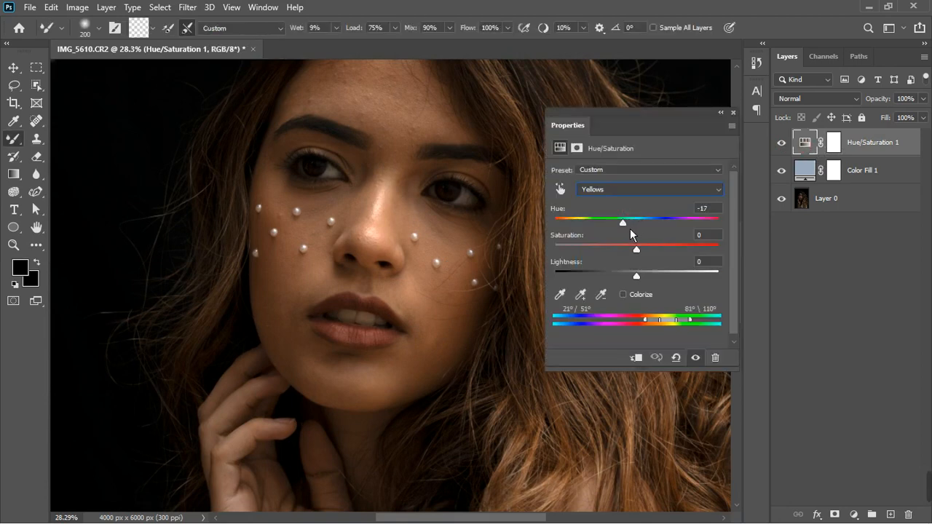
left_click_drag(624, 228, 618, 229)
left_click(734, 113)
scroll(428, 227, "down", 1)
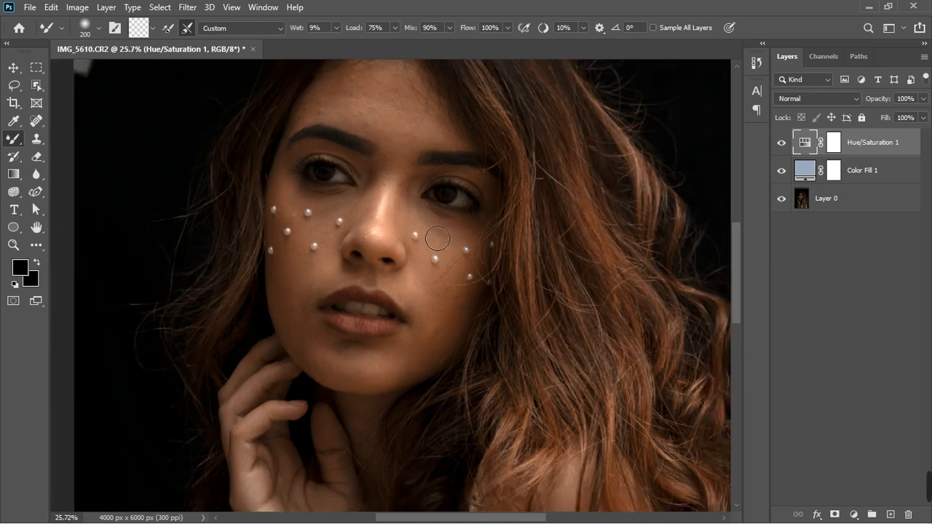
scroll(438, 238, "down", 4)
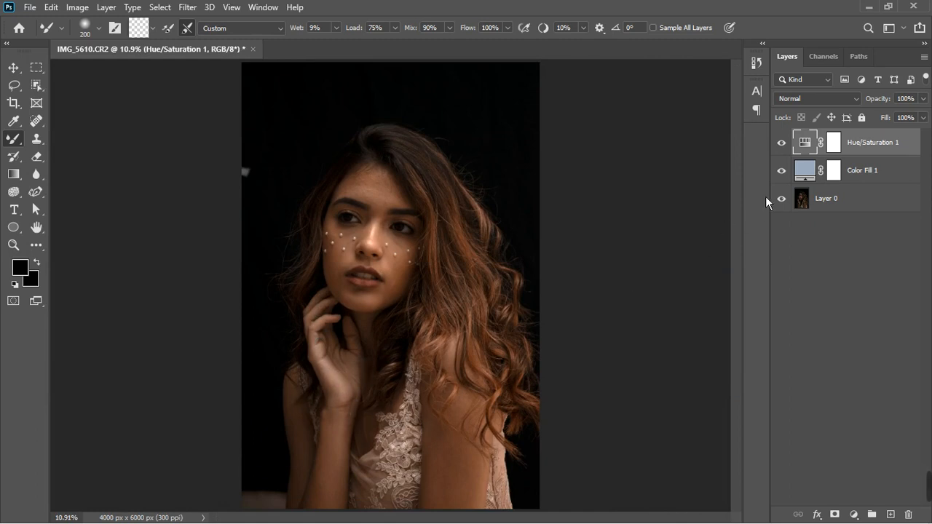
Add a second Hue/Saturation adjustment, sample the hand, set Reds hue to +106 and the range to about 326°/355° – 26°/55°
left_click(855, 515)
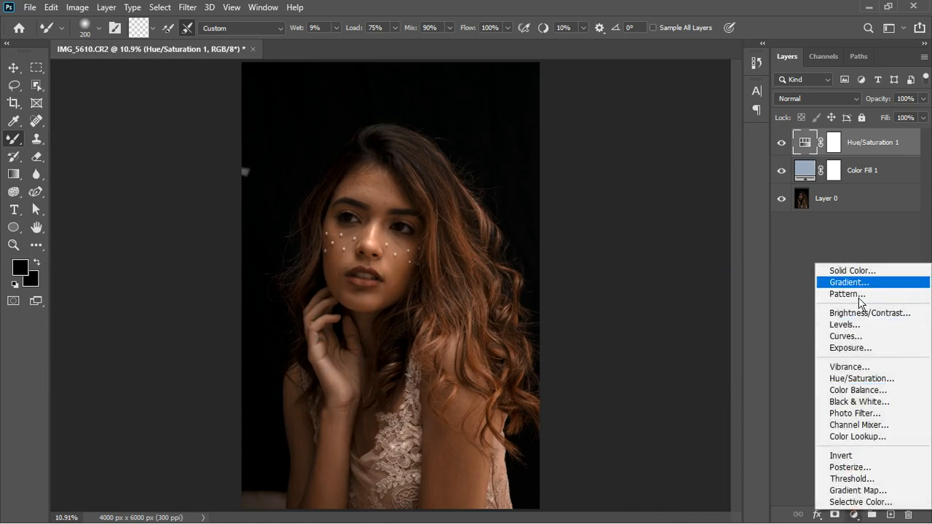
left_click(862, 380)
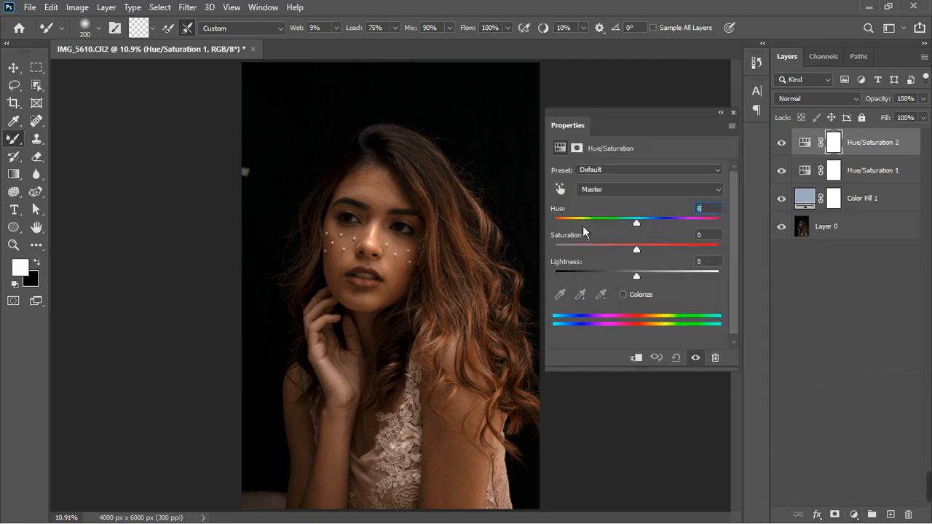
left_click(560, 190)
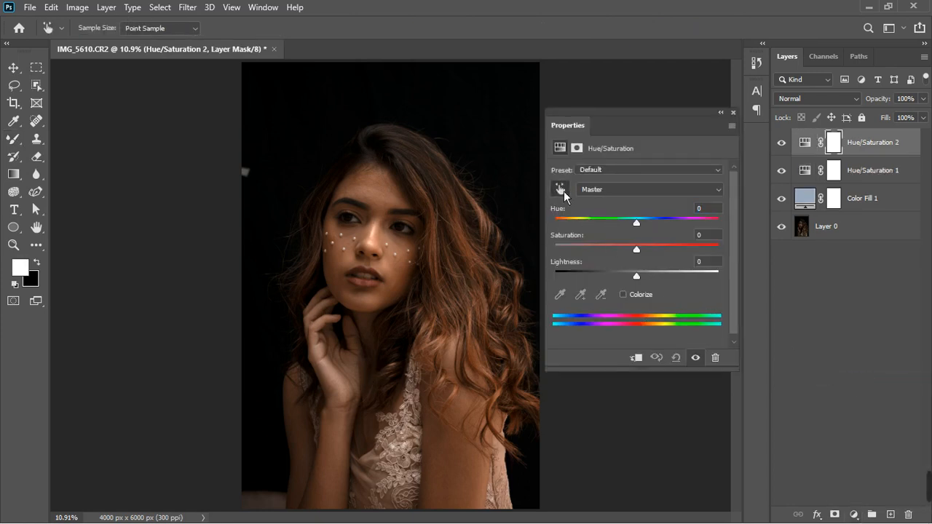
left_click(331, 375)
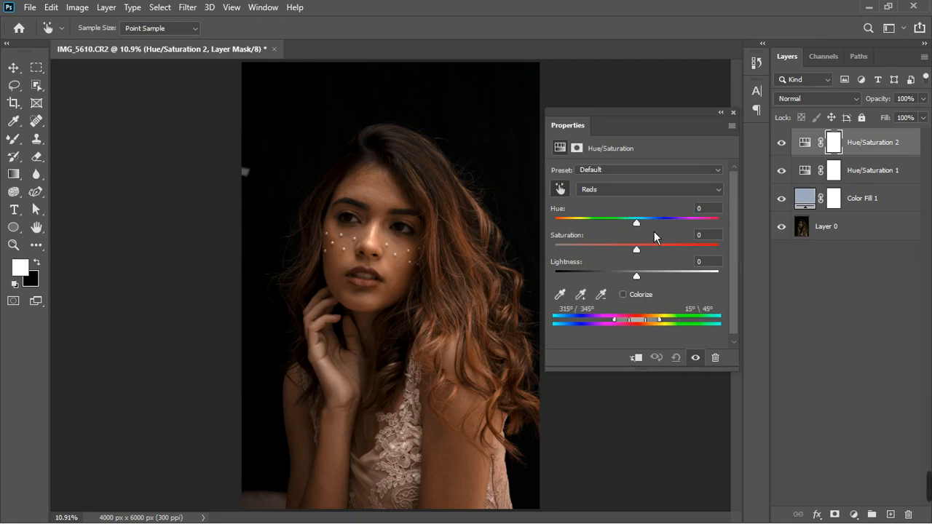
left_click_drag(637, 222, 704, 238)
mouse_move(650, 321)
left_mouse_down()
mouse_move(609, 328)
mouse_move(661, 332)
left_mouse_up()
left_click_drag(668, 332, 650, 336)
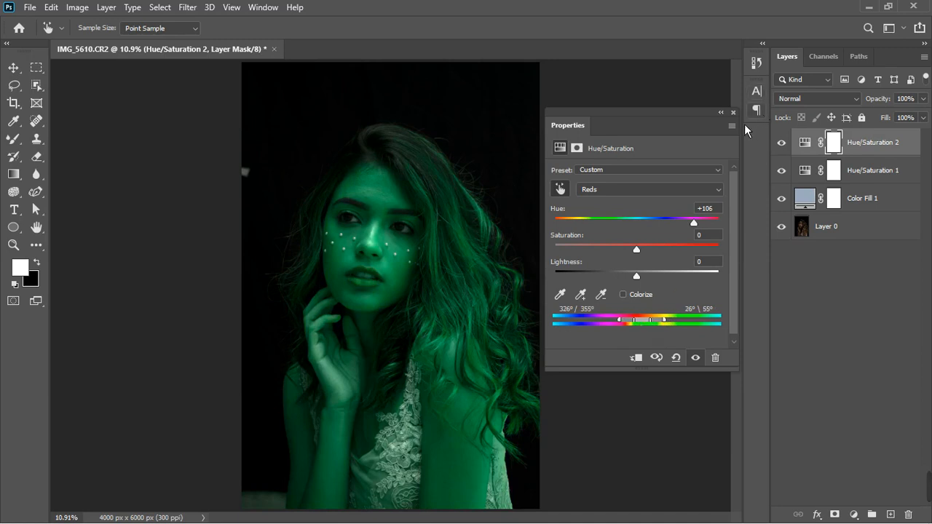
Select the new adjustment's layer mask, switch to the Brush tool, and invert the mask to black
left_click(839, 146)
key("b")
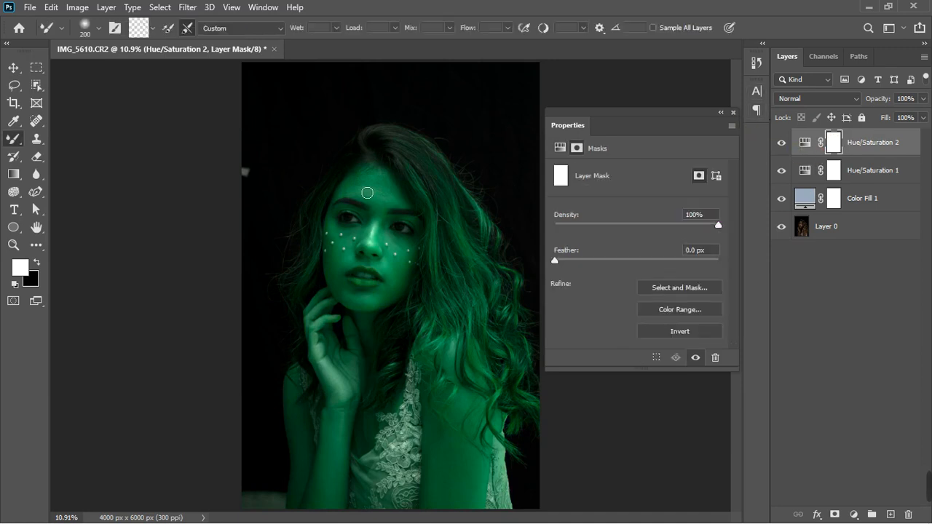
right_click(13, 139)
left_click(70, 140)
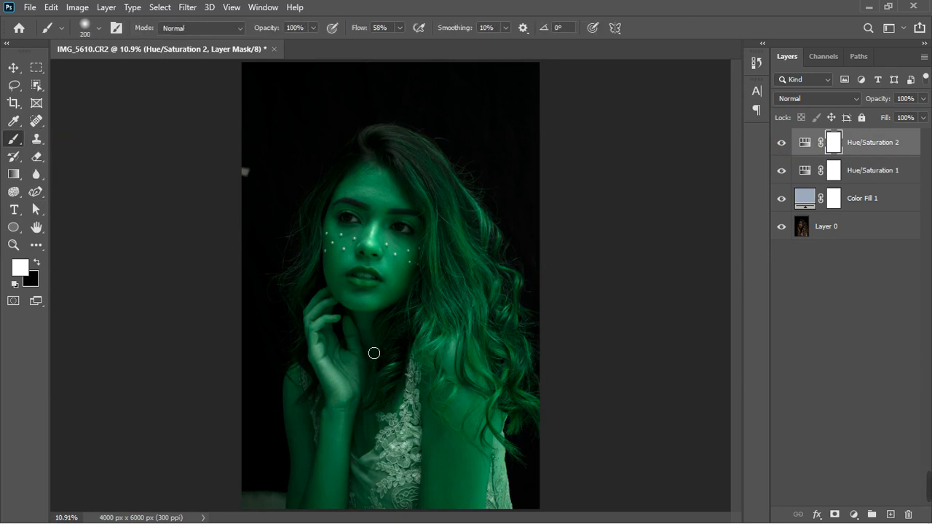
key("bracketright")
key("bracketright")
key("bracketright")
key("bracketright")
key("bracketright")
key("bracketright")
key("bracketright")
key("bracketright")
key("bracketright")
key("bracketright")
key("bracketright")
key("bracketright")
key("bracketright")
key("bracketright")
key("bracketright")
key("bracketright")
key("ctrl+i")
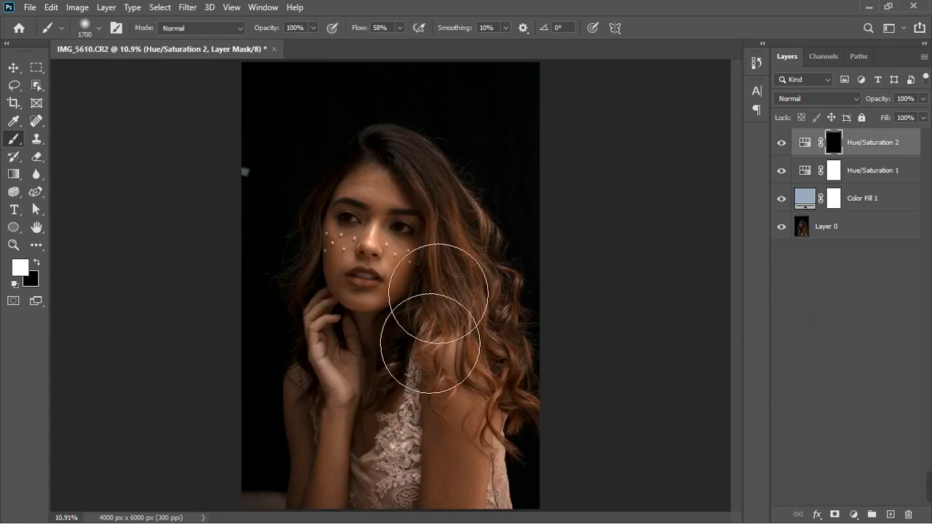
Paint white over the hand on the mask with a 500 px brush to apply the adjustment only there
key("bracketleft")
key("bracketleft")
key("bracketleft")
key("bracketleft")
key("bracketleft")
key("bracketleft")
key("bracketleft")
key("bracketleft")
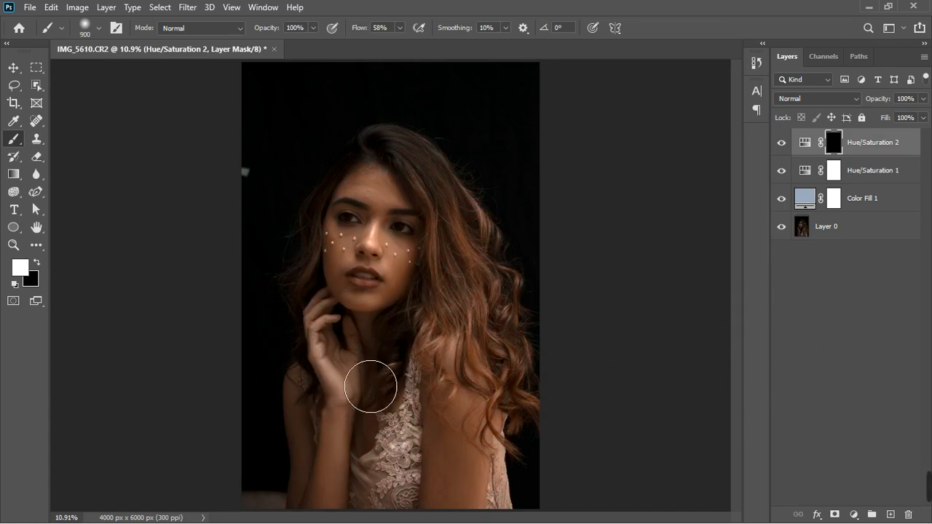
scroll(384, 396, "up", 9)
key("bracketleft")
key("bracketleft")
key("bracketleft")
key("bracketleft")
mouse_move(324, 345)
left_mouse_down()
mouse_move(388, 479)
mouse_move(380, 458)
mouse_move(398, 427)
mouse_move(387, 345)
left_mouse_up()
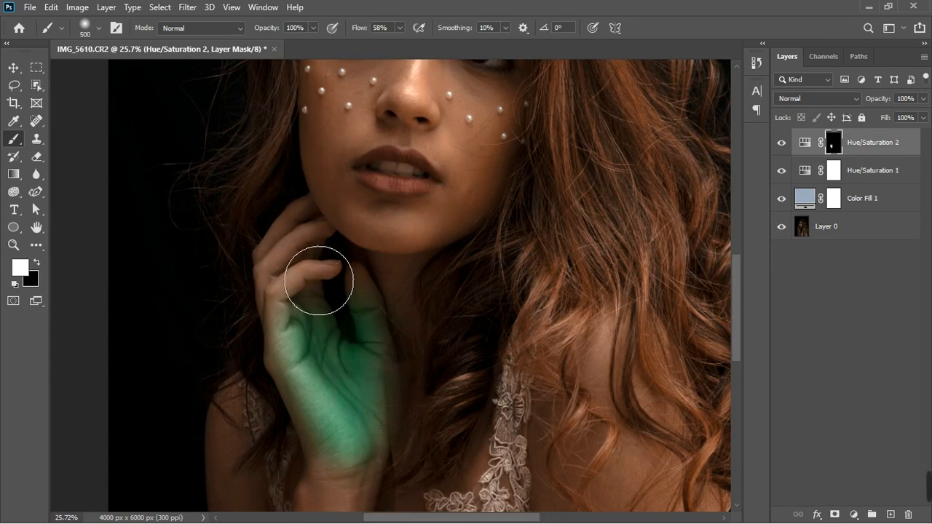
mouse_move(319, 280)
left_mouse_down()
mouse_move(313, 334)
mouse_move(333, 268)
mouse_move(341, 324)
mouse_move(326, 391)
mouse_move(359, 456)
left_mouse_up()
scroll(348, 398, "down", 4)
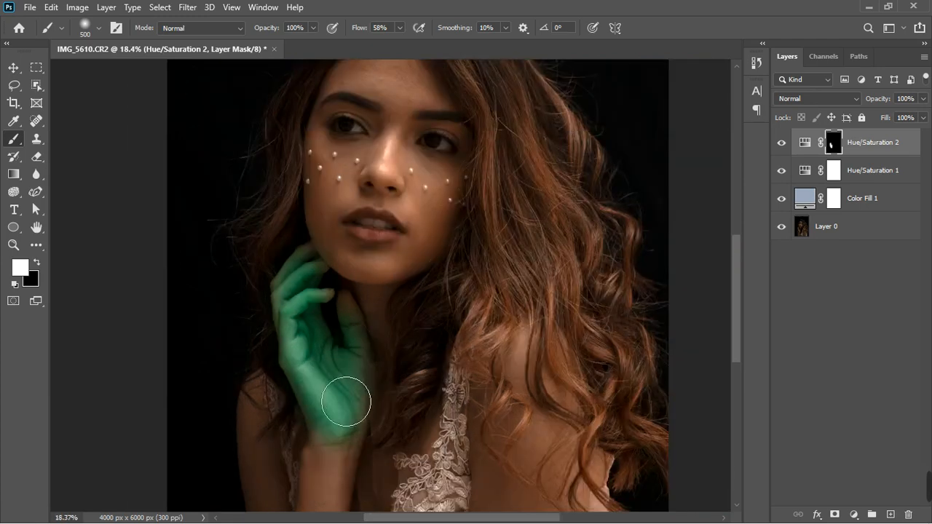
scroll(346, 402, "down", 1)
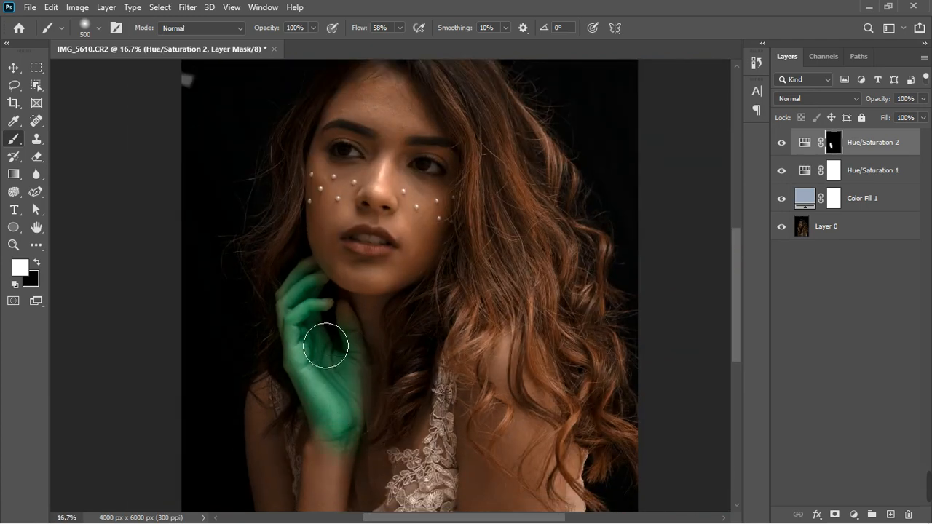
key("ctrl+minus")
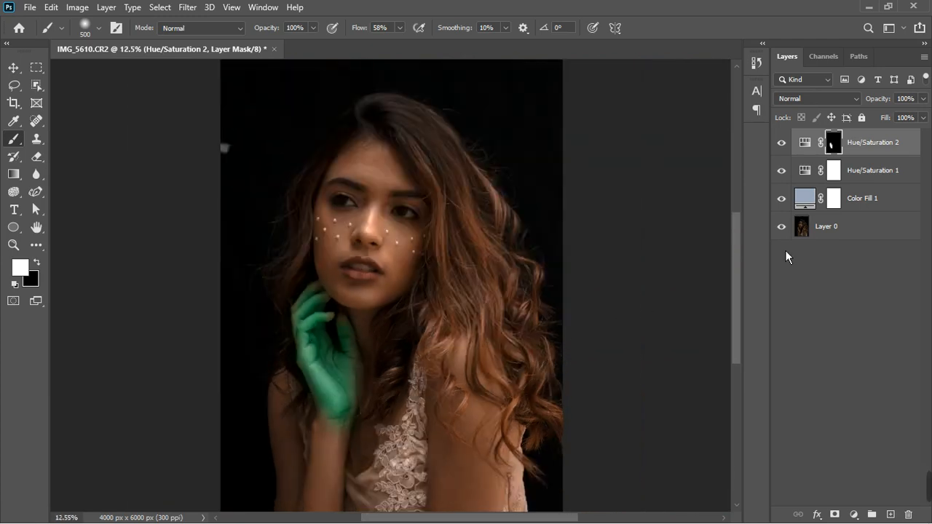
key("ctrl+i")
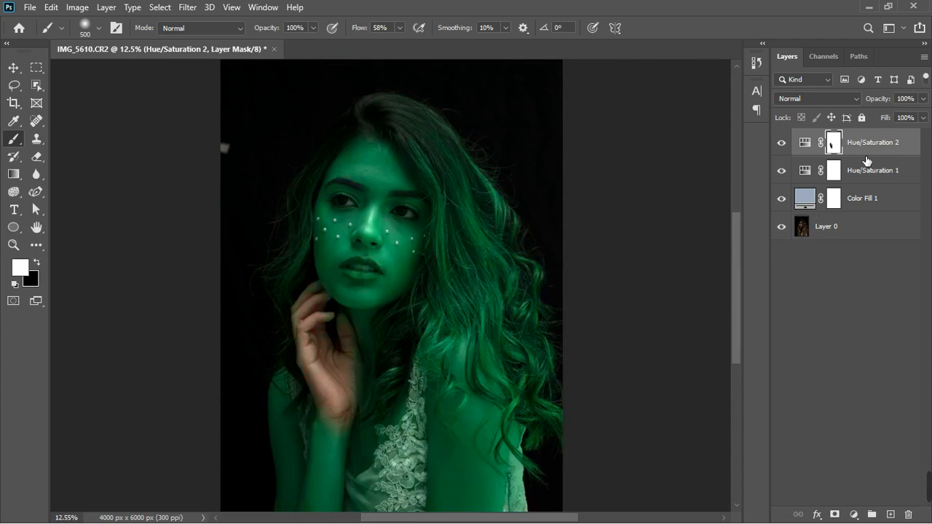
key("ctrl+i")
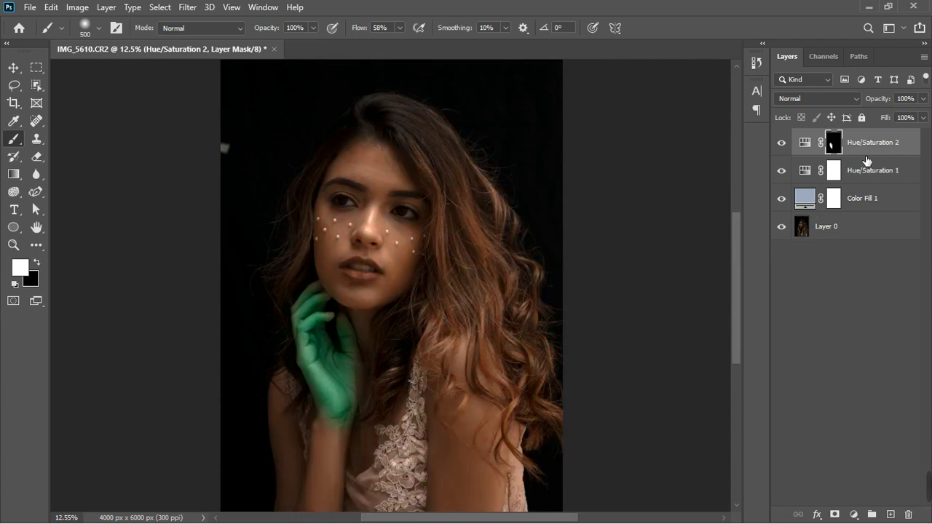
Reopen the Hue/Saturation 2 settings, set the Reds hue to 0 and saturation to about +24, and close them
double_click(813, 144)
left_click(645, 189)
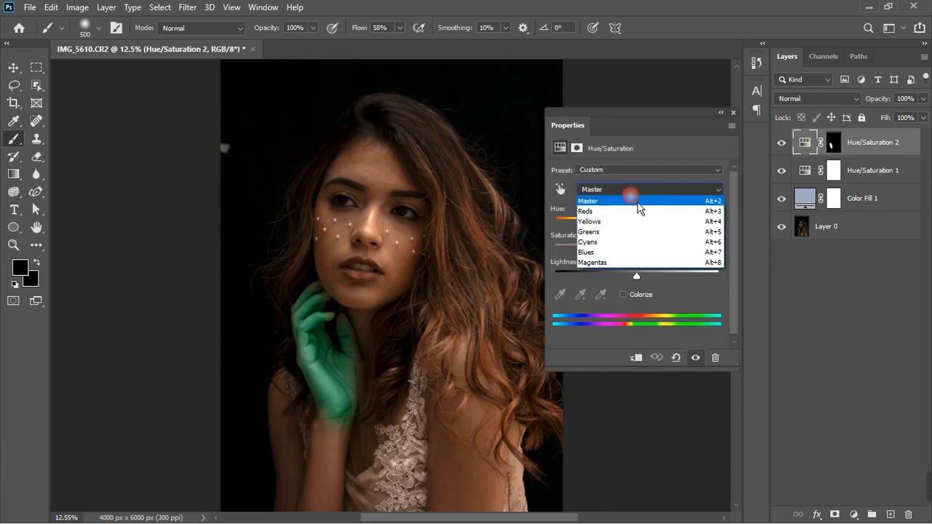
left_click(637, 209)
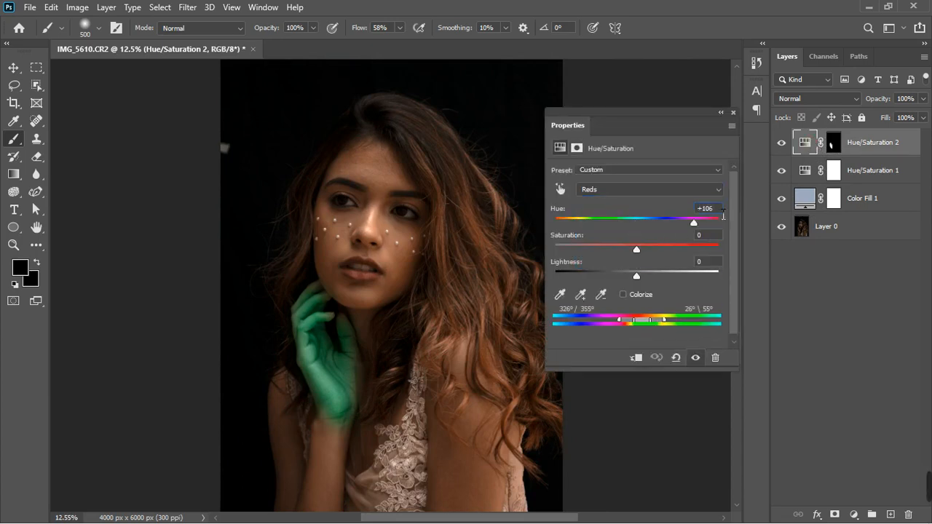
type("0")
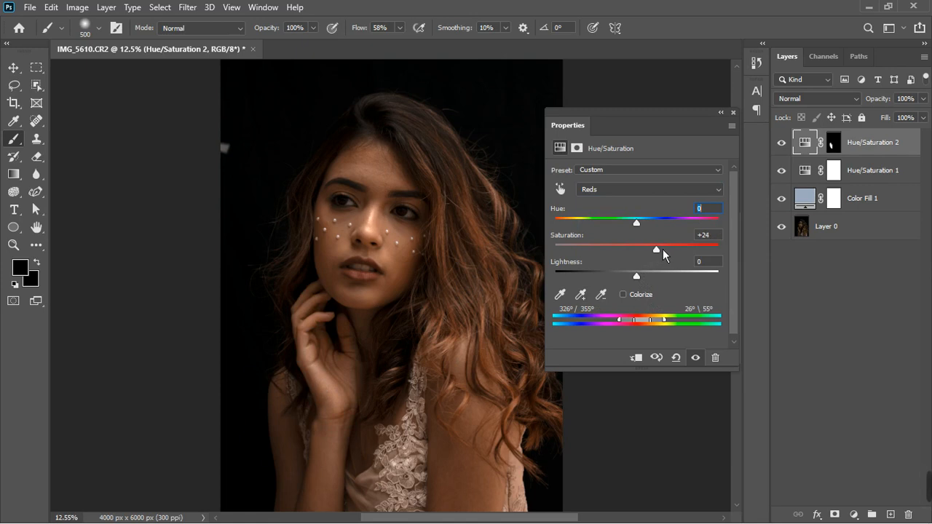
left_click_drag(663, 249, 658, 249)
left_click(733, 119)
scroll(350, 327, "down", 3)
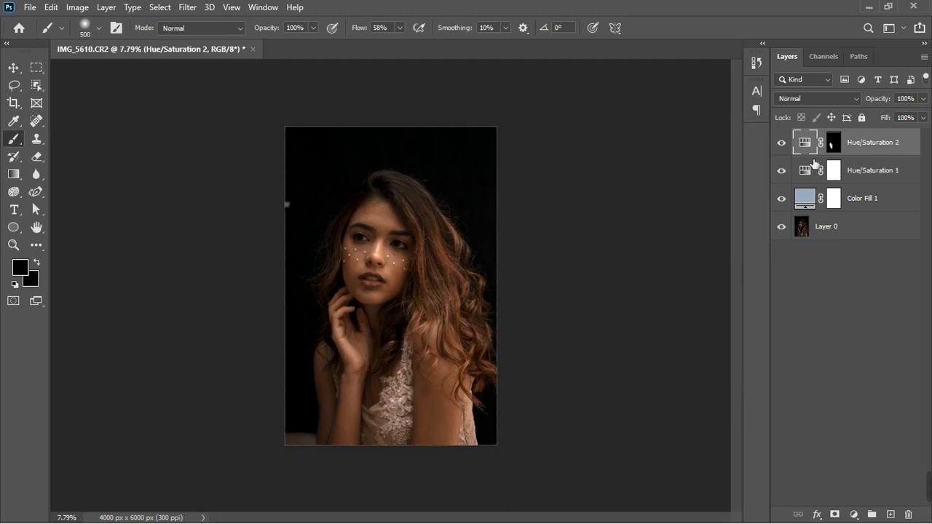
Compare the image with Hue/Saturation 2 hidden and shown, and stamp all visible layers into a new merged layer
left_click(783, 144)
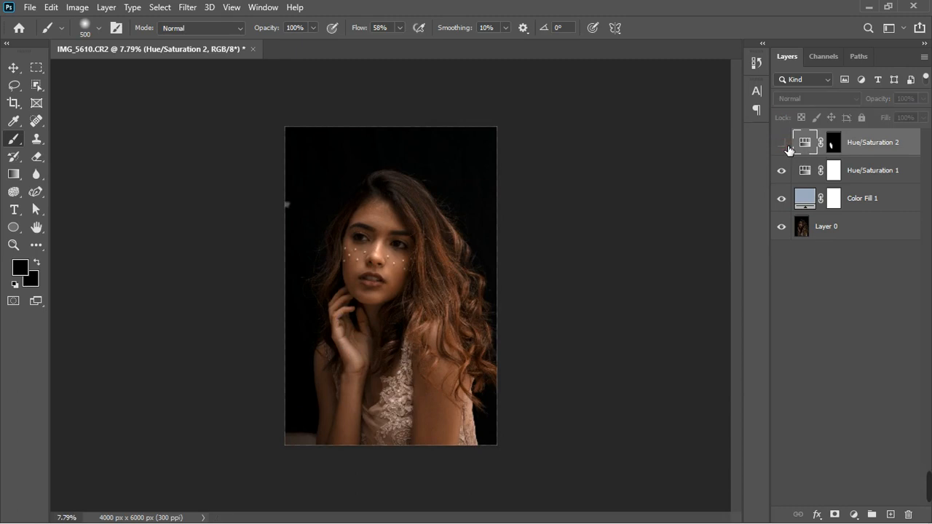
left_click(785, 144)
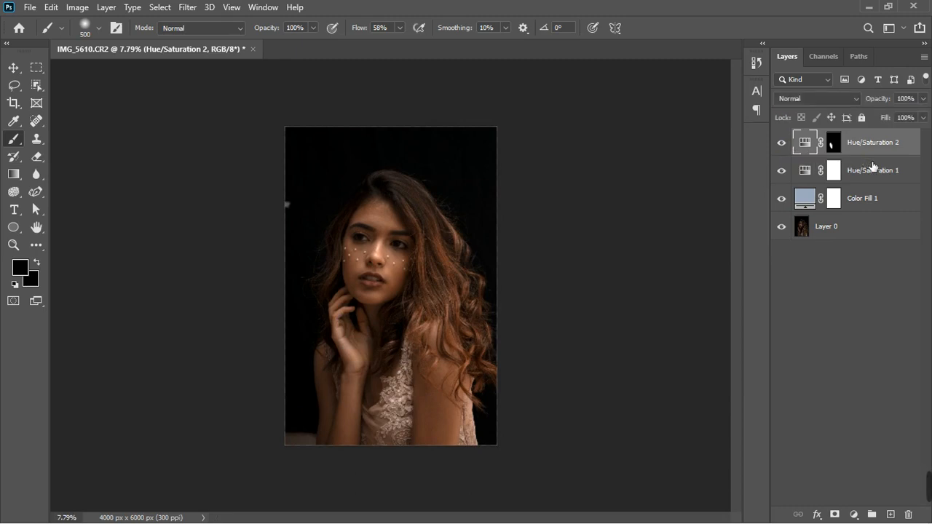
key("ctrl+alt+shift+e")
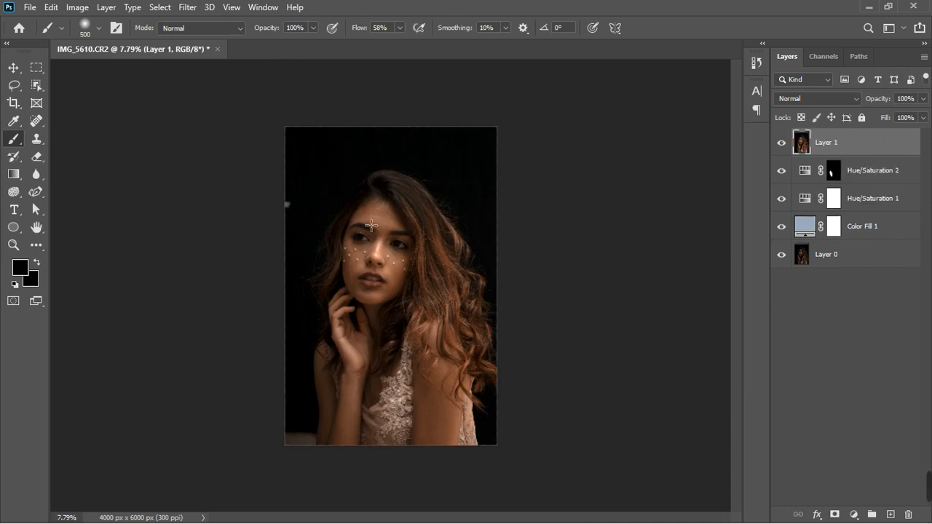
scroll(371, 225, "up", 1)
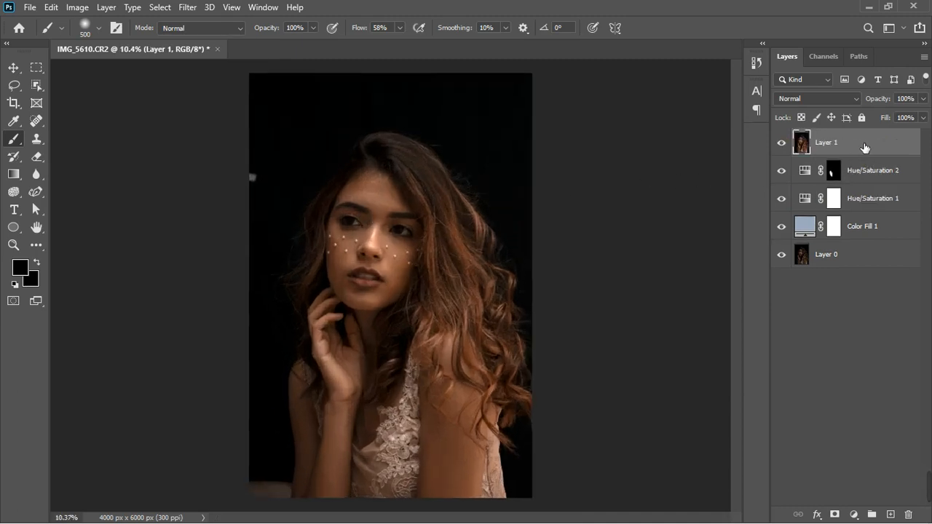
Duplicate the merged layer twice to build the FREQ SEPA group with COLOR and TEXTURE layers
key("ctrl+j")
key("ctrl+j")
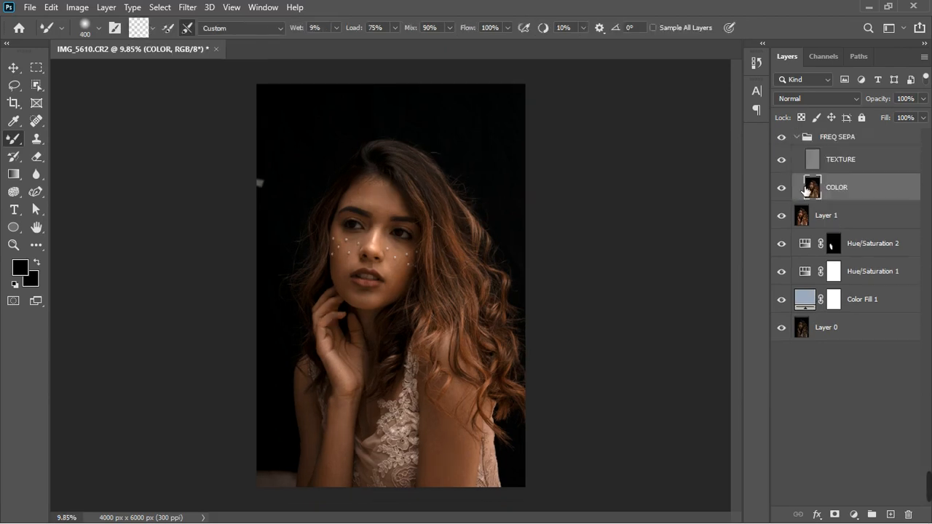
left_click(797, 137)
left_click(797, 137)
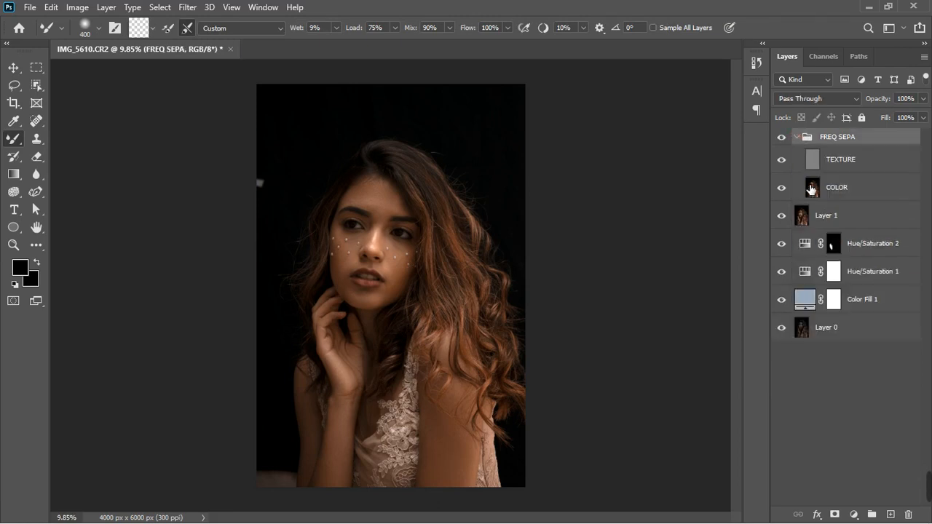
left_click(852, 195)
left_click(858, 168)
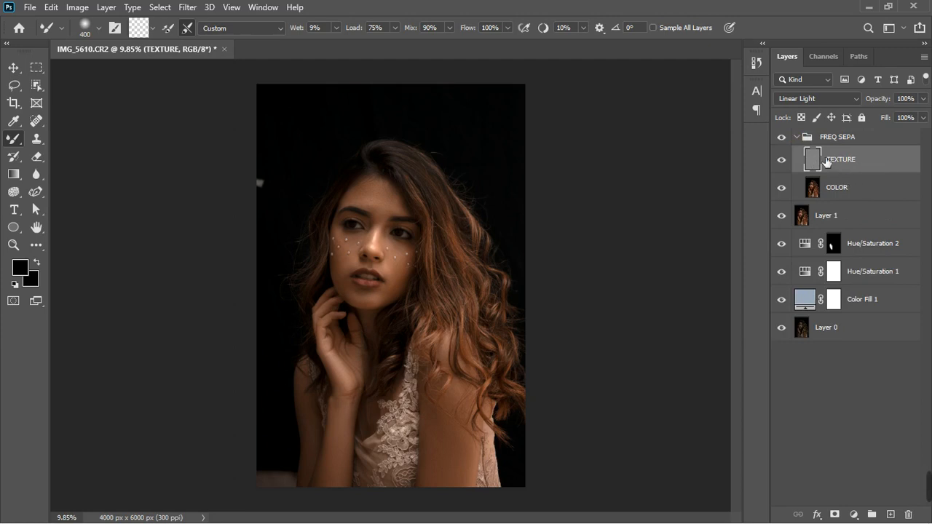
Compare the image with the FREQ SEPA group hidden and shown, and select the group
left_click(784, 138)
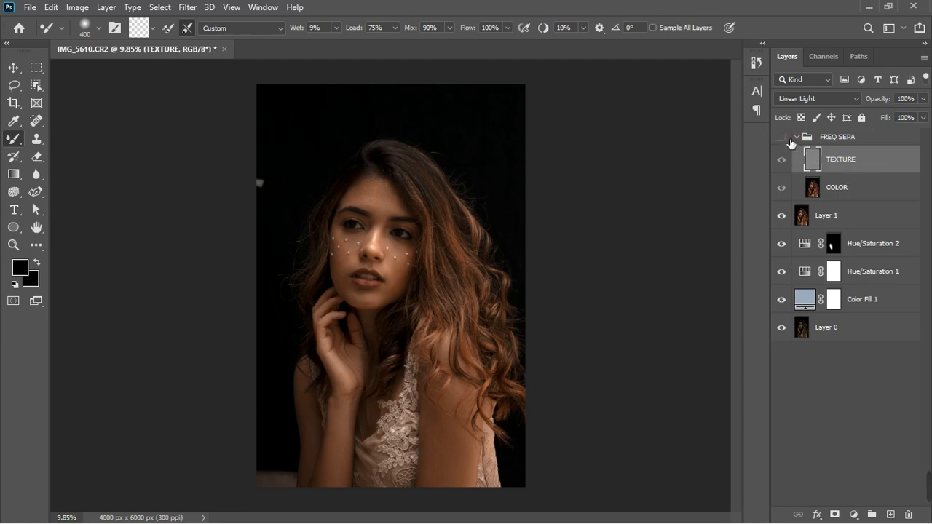
left_click(789, 139)
left_click(789, 138)
left_click(867, 143)
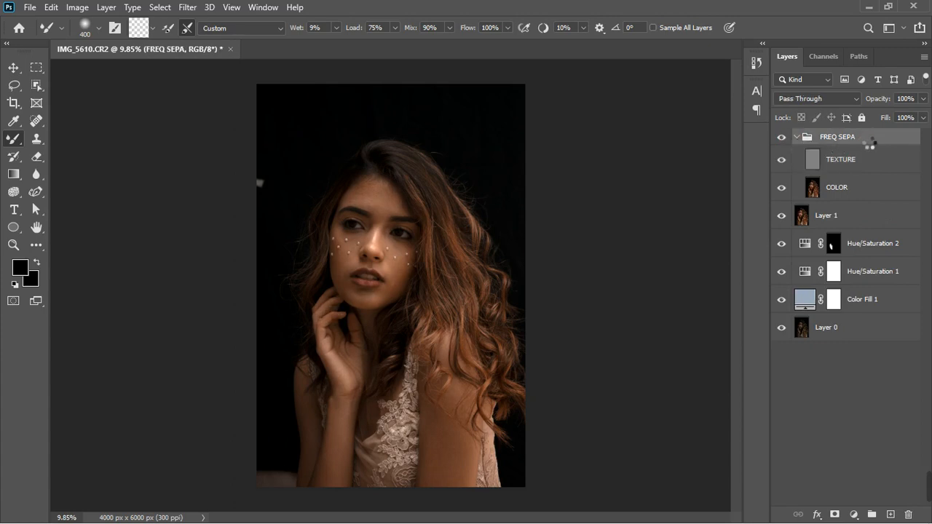
Create a new merged layer at the top of the stack and open the Camera Raw Filter on it
key("ctrl+shift+alt+n")
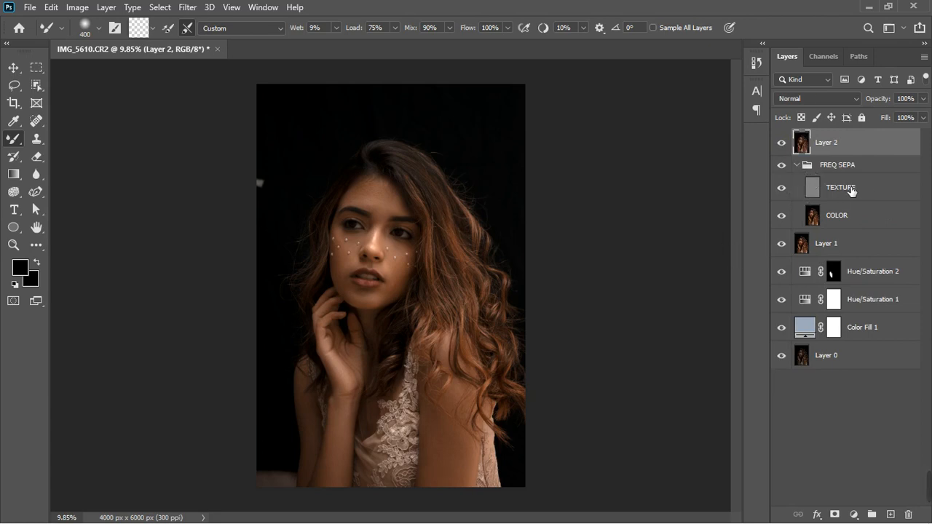
left_click(187, 7)
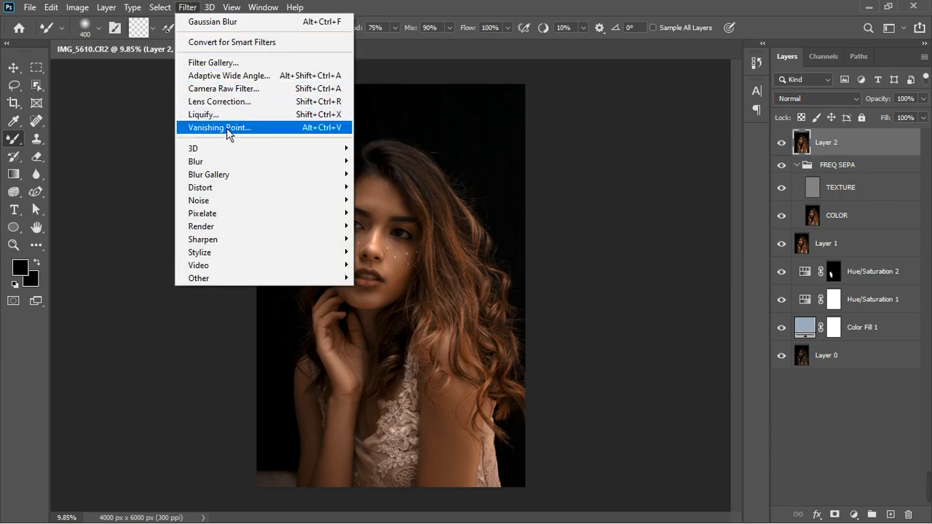
left_click(237, 91)
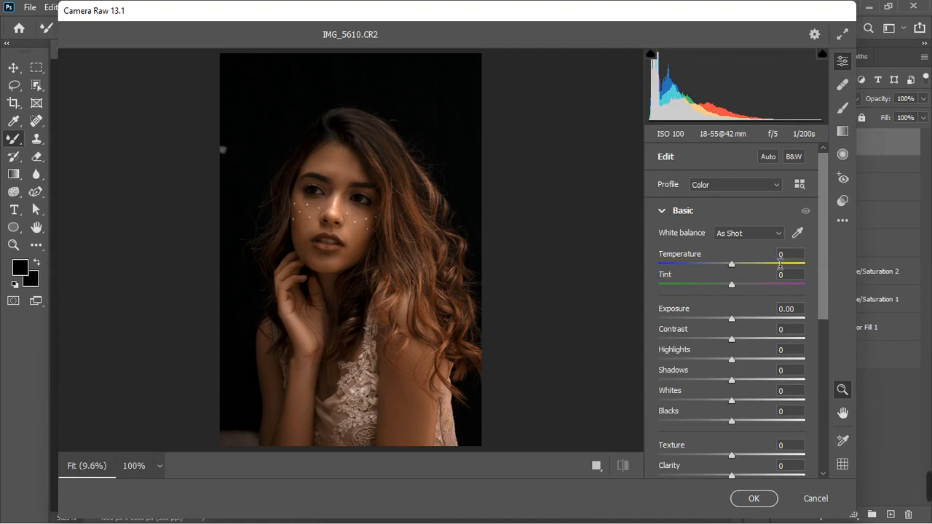
Try white balance with the eyedropper on the face and the Auto preset, then revert to As Shot
left_click(798, 234)
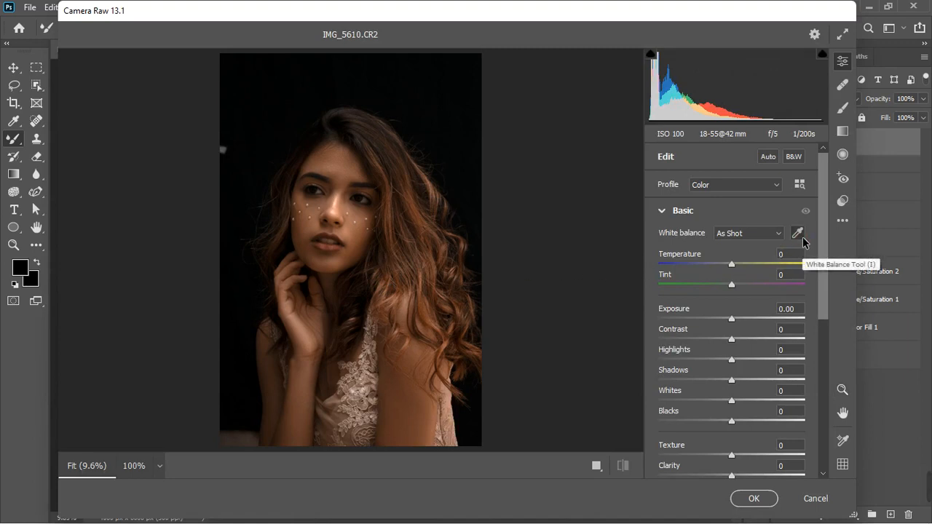
left_click(325, 200)
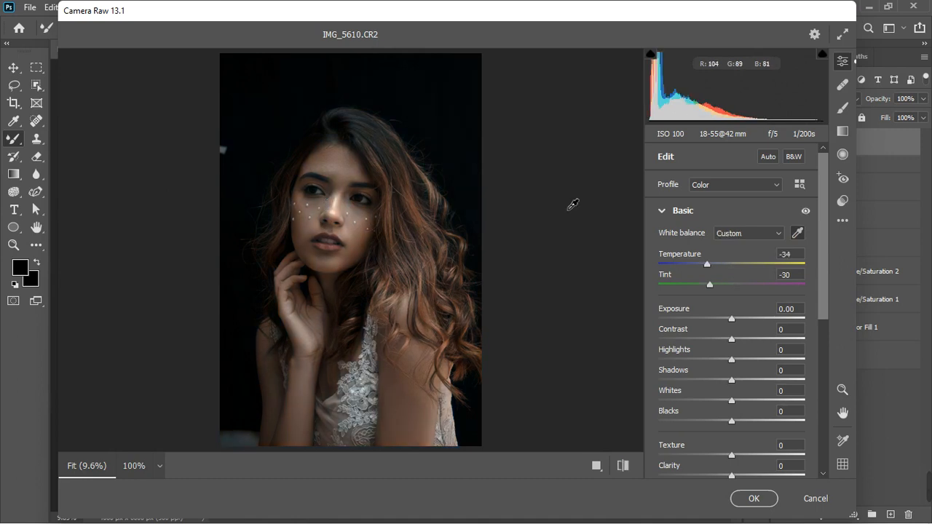
left_click(740, 237)
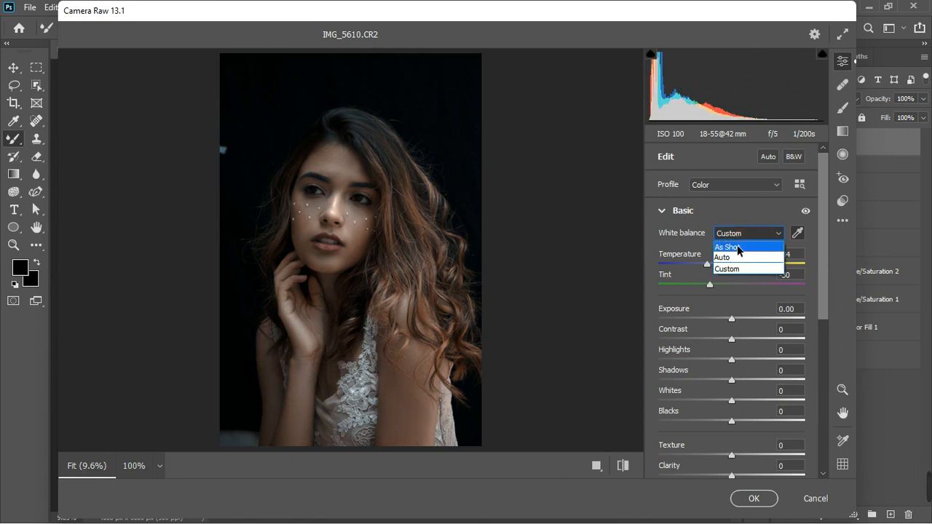
left_click(736, 259)
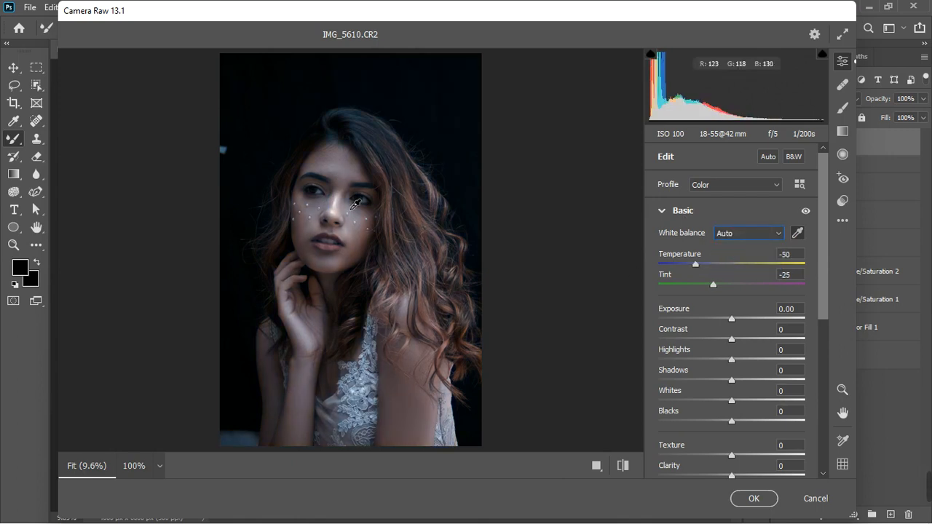
left_click(740, 234)
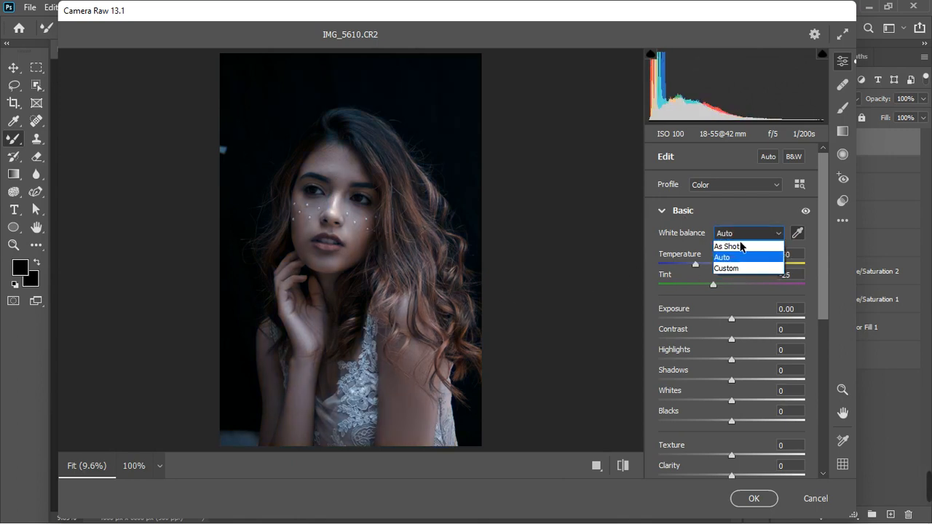
left_click(740, 247)
scroll(351, 233, "up", 1)
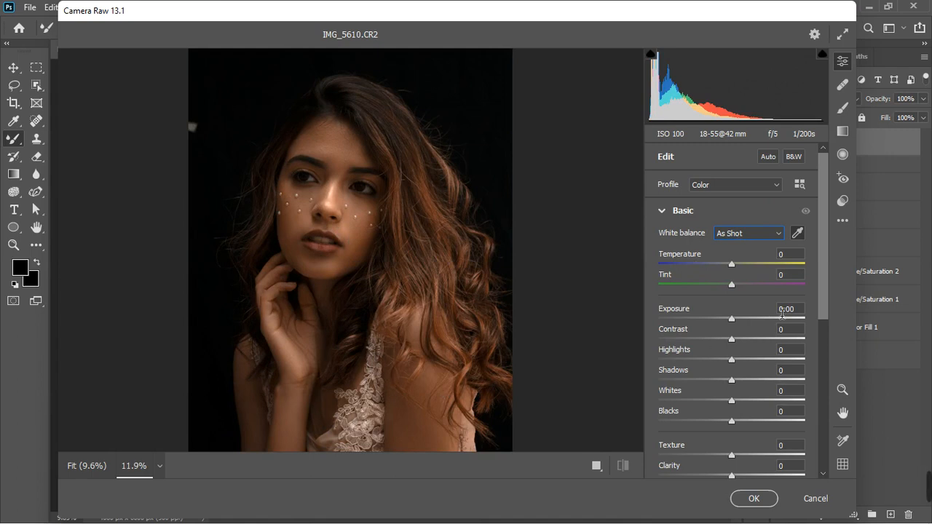
In the Basic panel, set Contrast to +7 and Highlights to +26
left_click(662, 210)
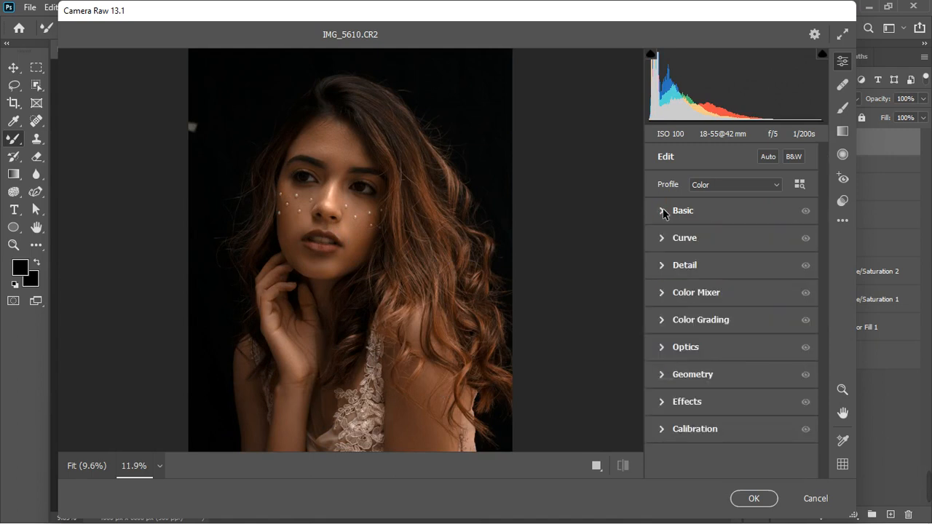
left_click(662, 210)
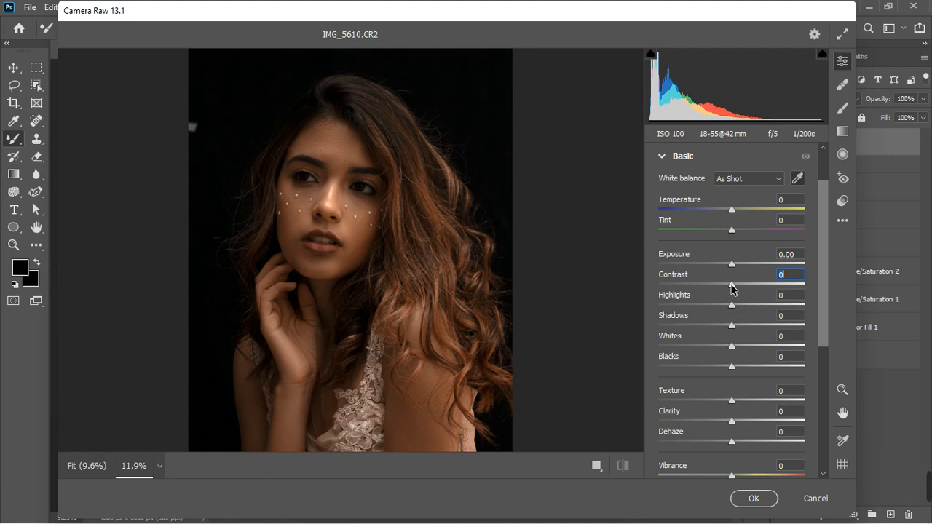
left_click_drag(731, 289, 736, 289)
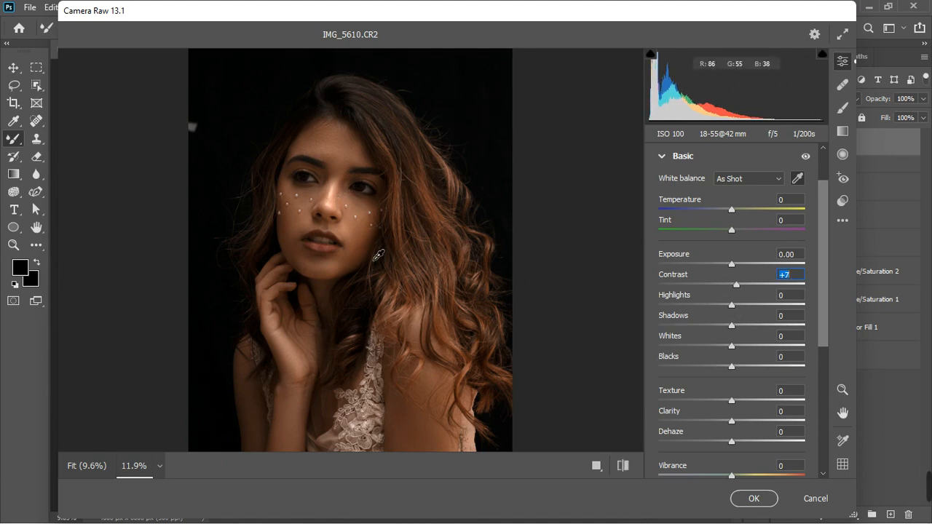
left_click(733, 307)
left_click_drag(733, 308, 746, 304)
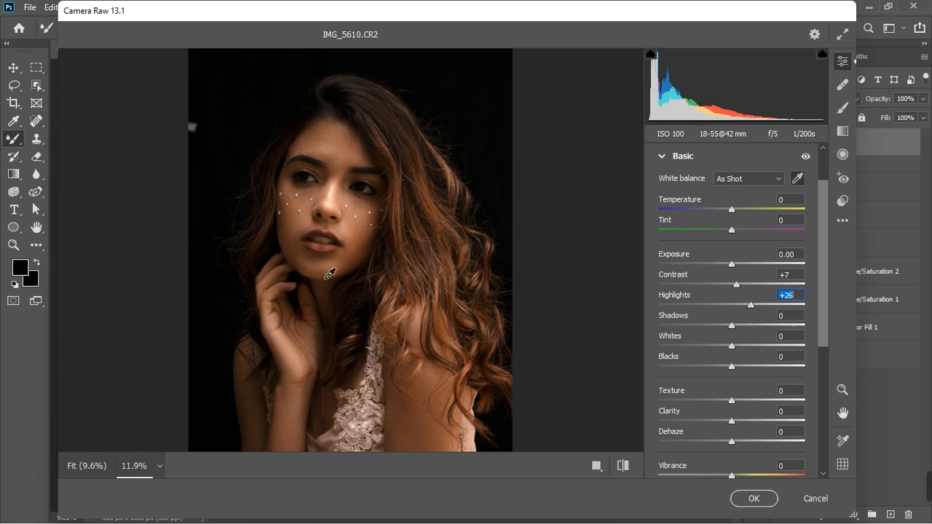
scroll(331, 275, "down", 3)
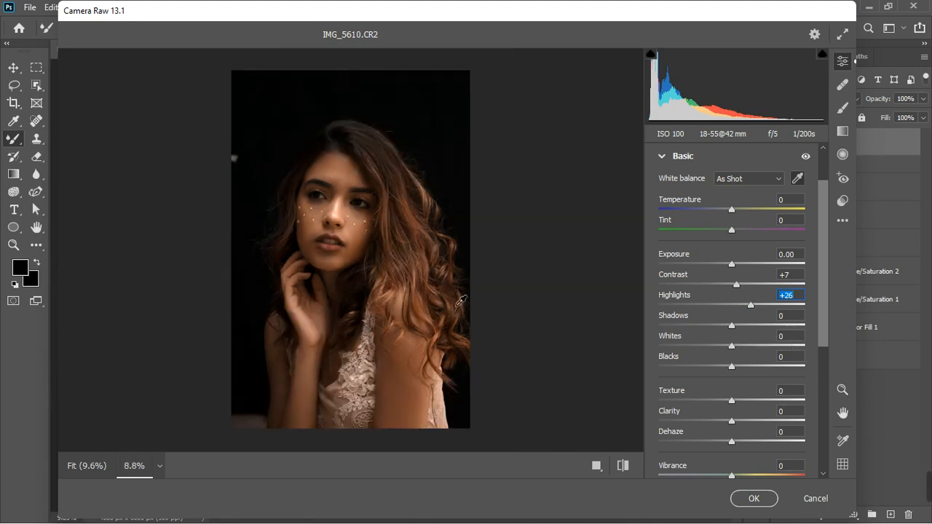
scroll(373, 227, "up", 2)
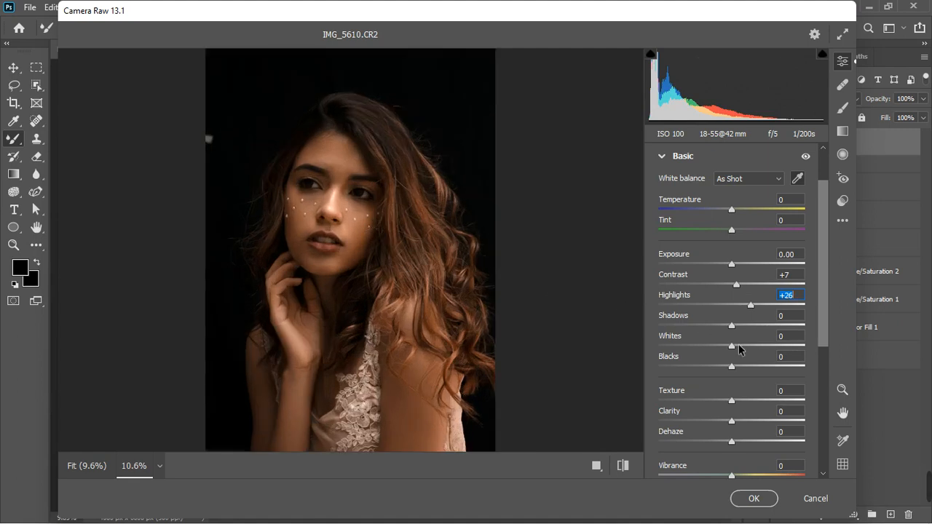
Set Whites to +15, Blacks to +21 and Shadows to +17 in the Basic panel
left_click_drag(732, 346, 749, 349)
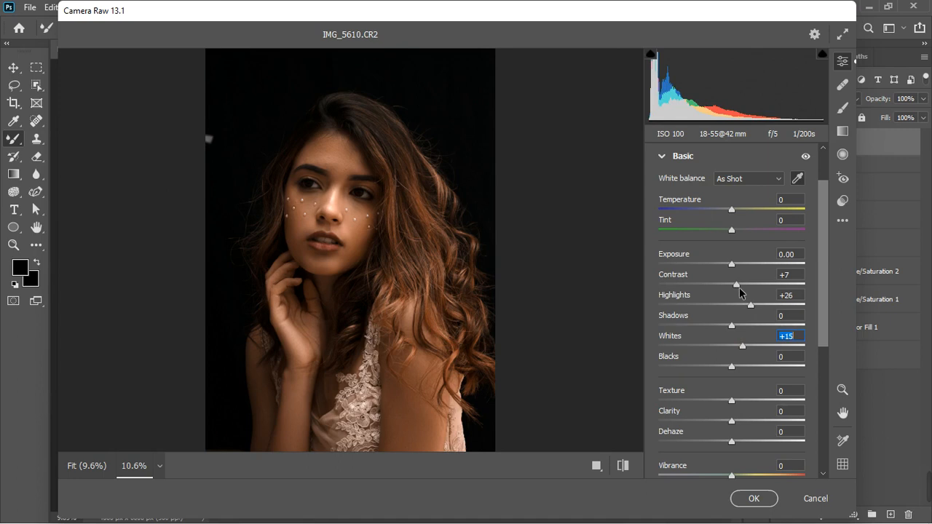
left_click_drag(733, 368, 751, 370)
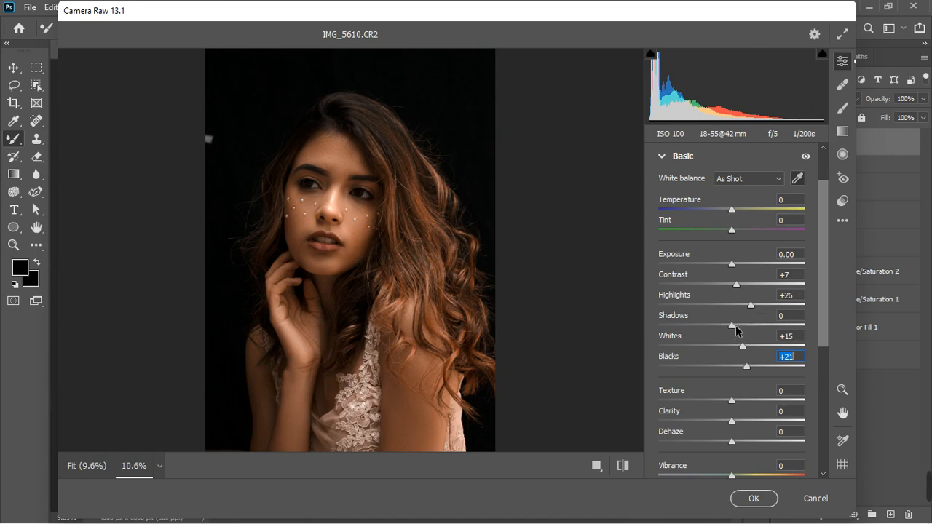
left_click_drag(732, 327, 743, 328)
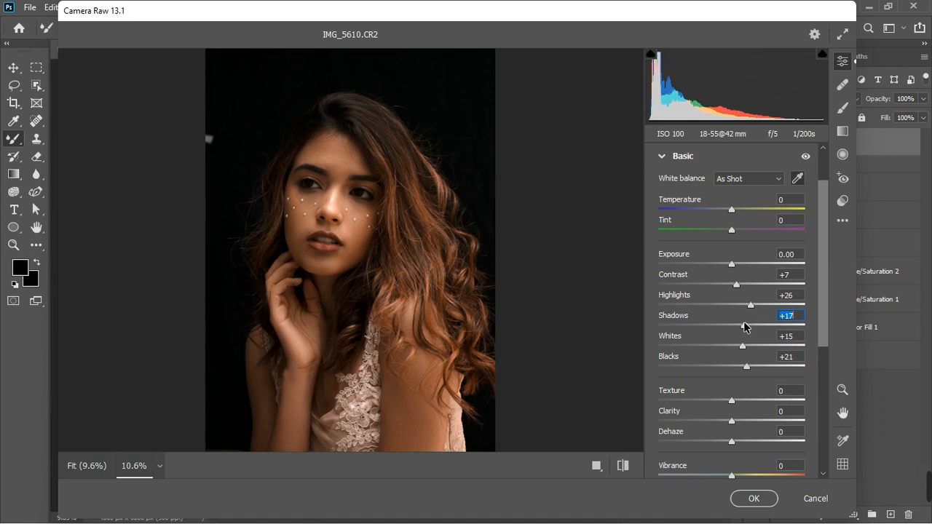
scroll(417, 305, "down", 3)
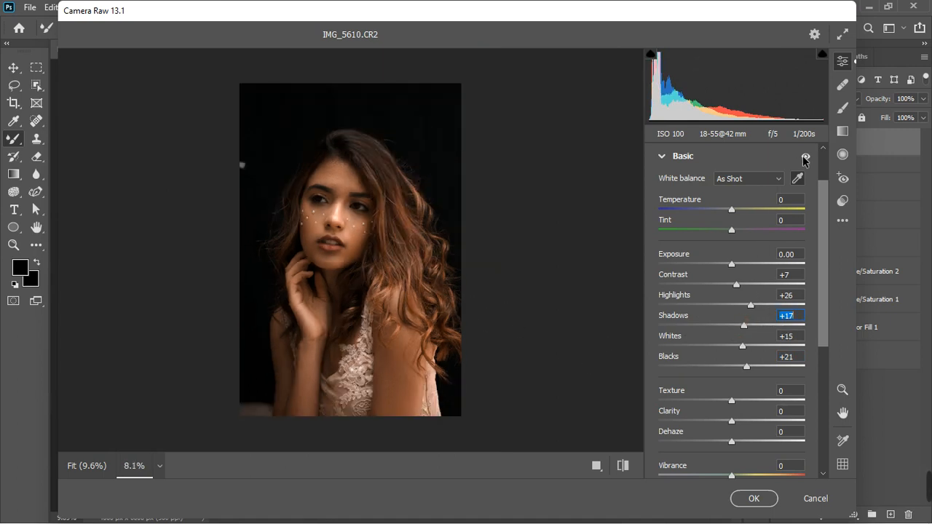
left_click_drag(803, 155, 803, 156)
Raise Whites to +20, set Highlights to 20, Blacks to +89 and Texture to +7
left_click_drag(743, 346, 747, 349)
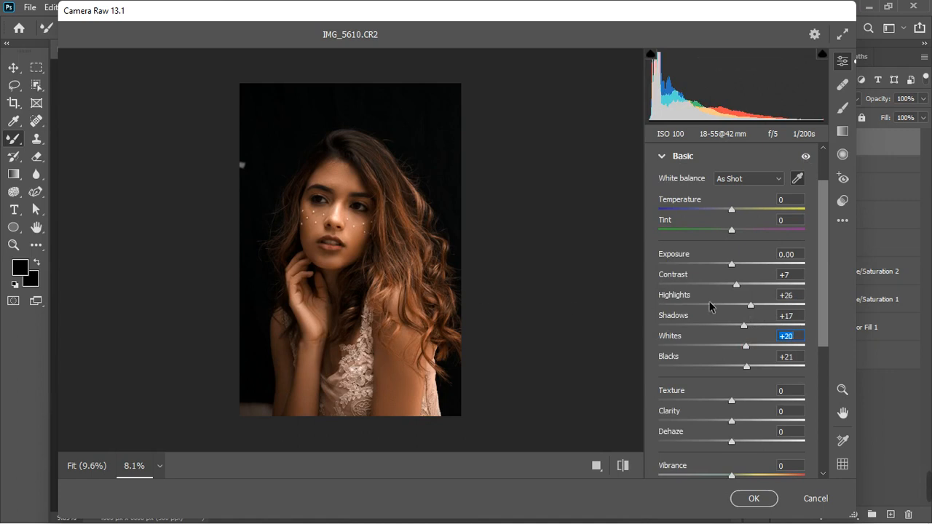
left_click(784, 295)
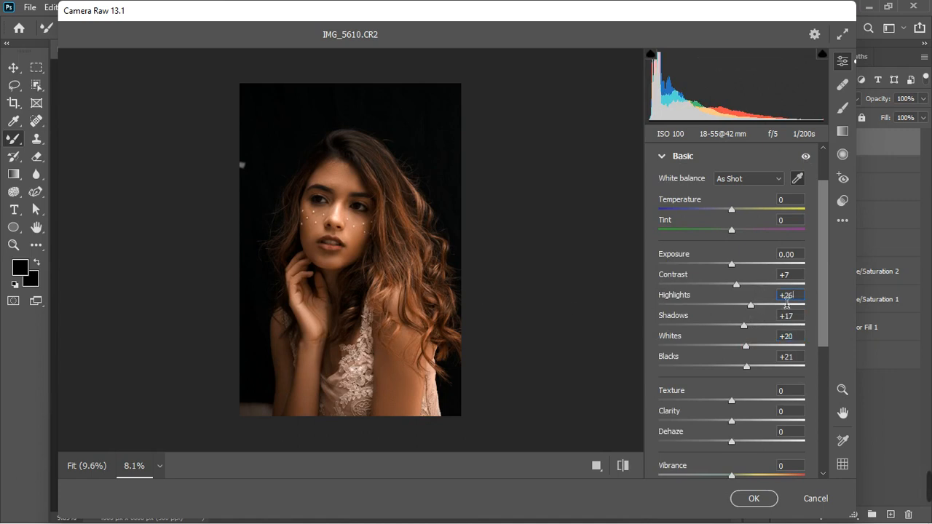
type("20")
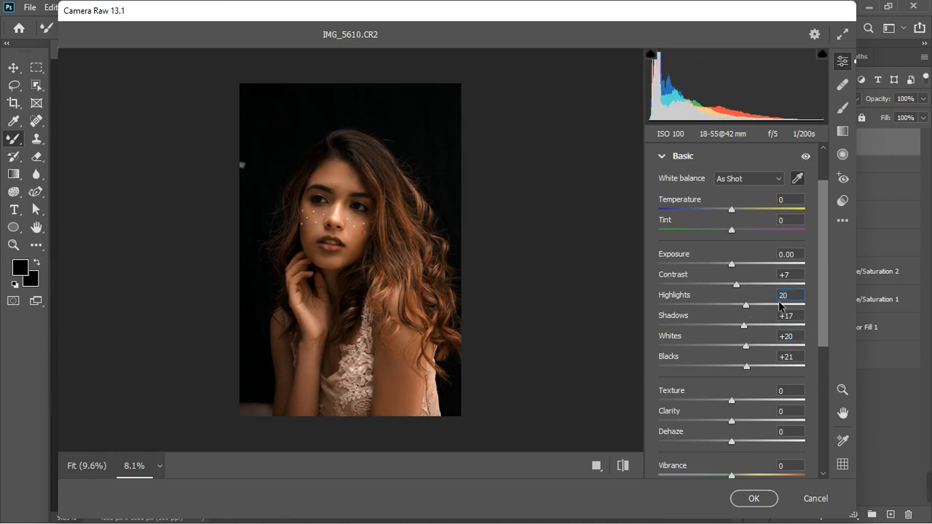
left_click(797, 366)
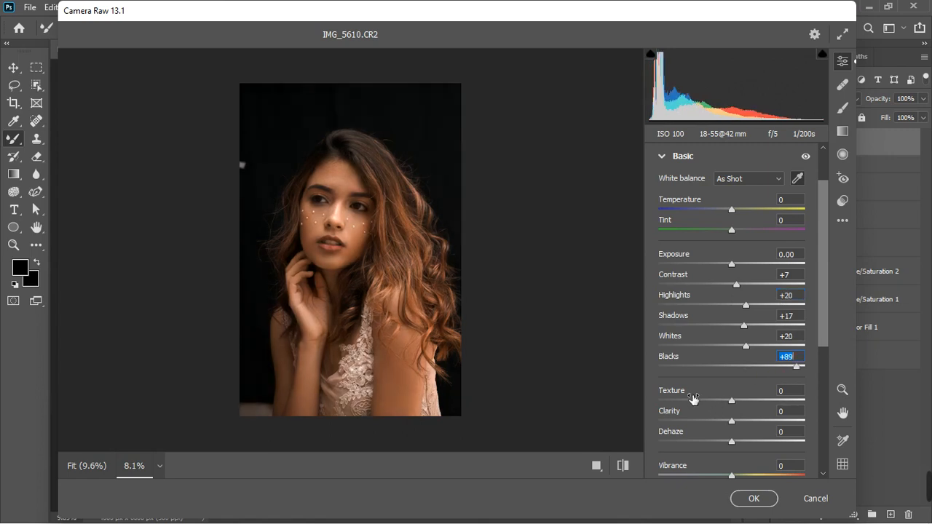
left_click_drag(730, 401, 735, 401)
Open the Curve panel and add two points, about 209/212 in the highlights and 69/62 in the shadows
left_click(662, 157)
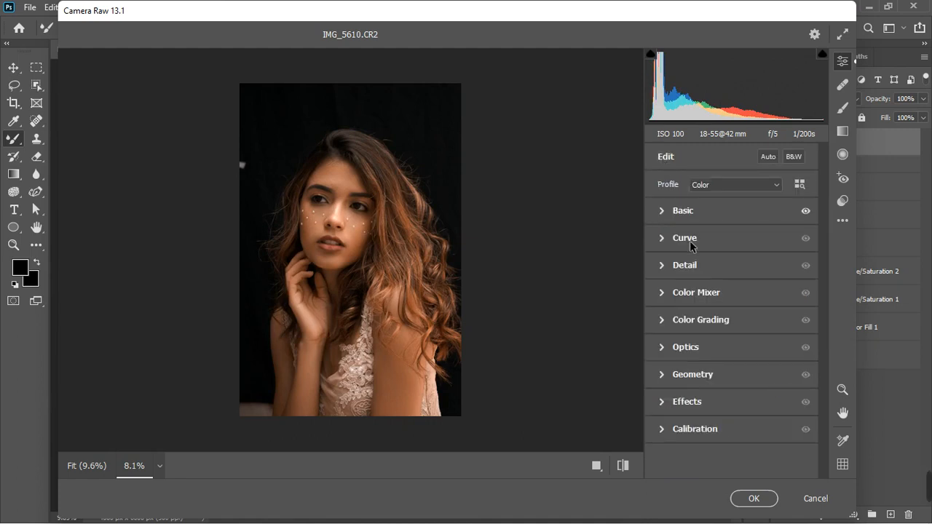
left_click(661, 240)
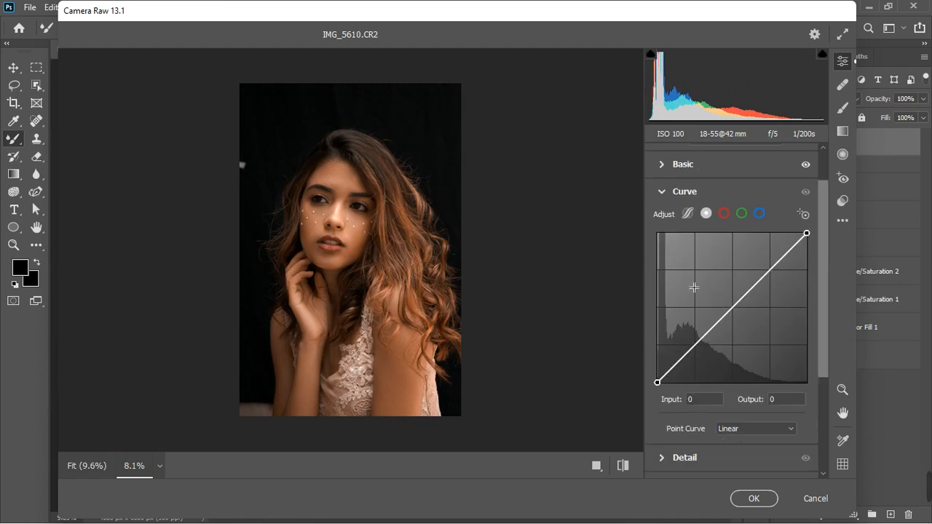
left_click_drag(782, 259, 778, 258)
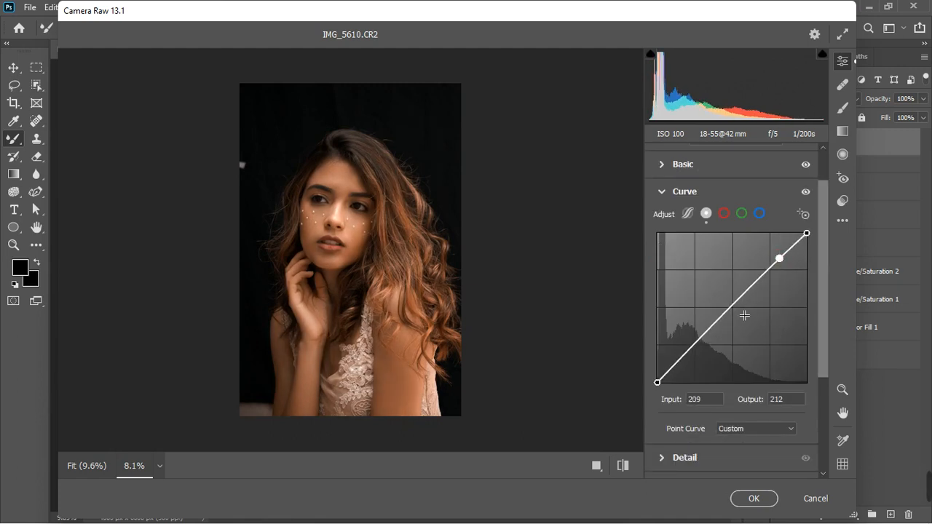
left_click(694, 346)
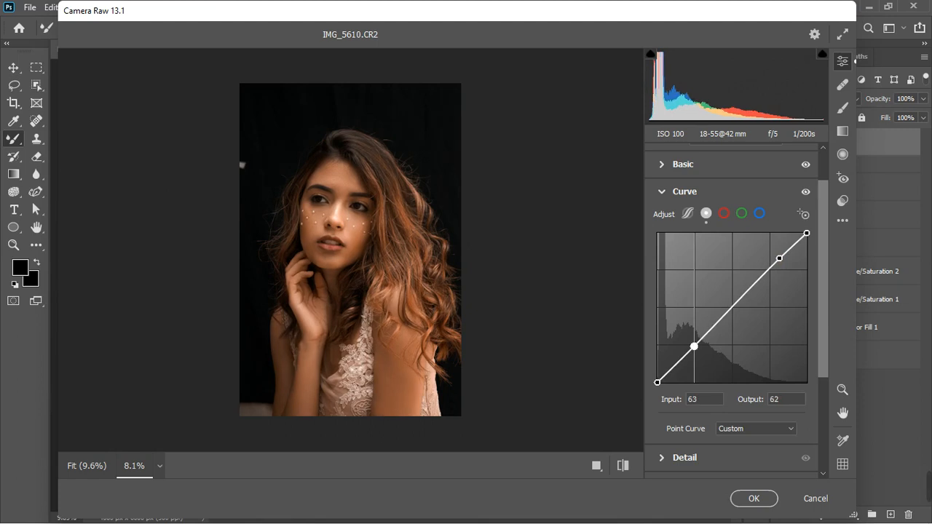
left_click_drag(694, 346, 698, 347)
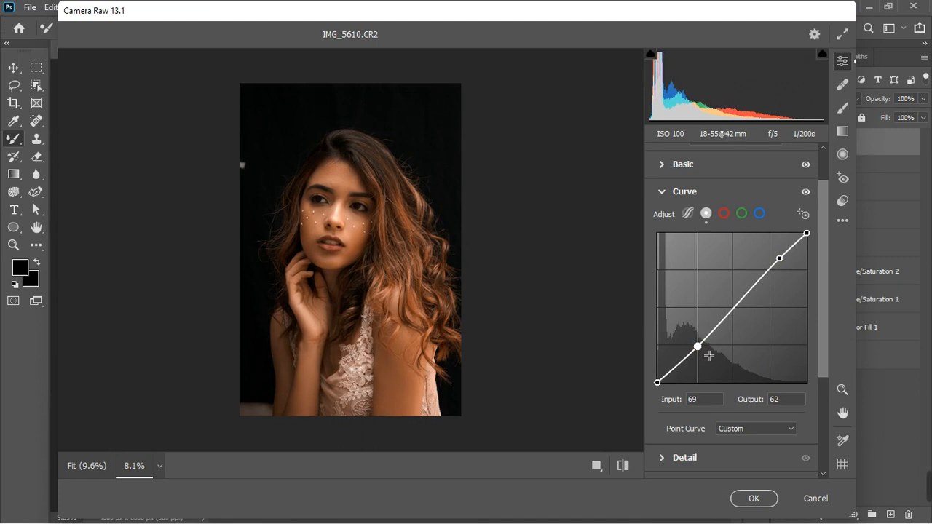
Toggle the curve preview, then move the upper point to about 203/208 and the lower point to 63/60
left_click(807, 194)
left_click(806, 194)
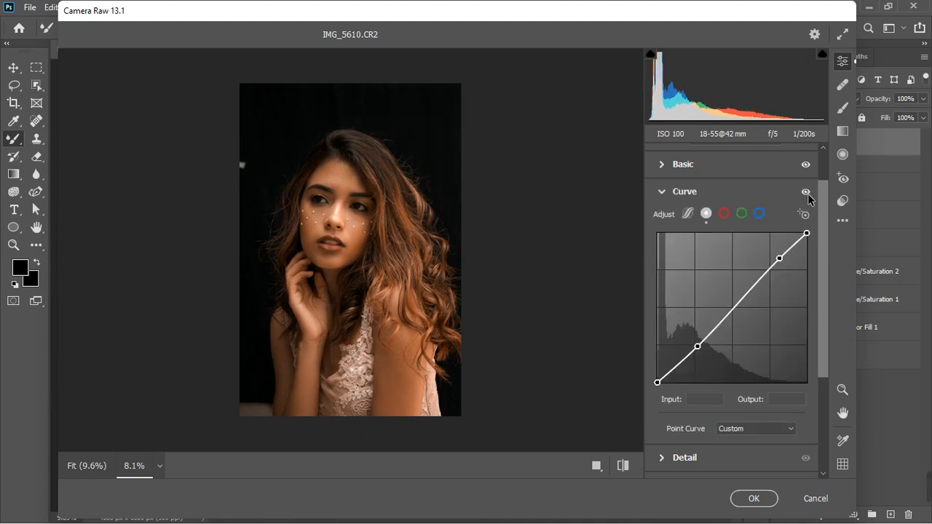
left_click(779, 262)
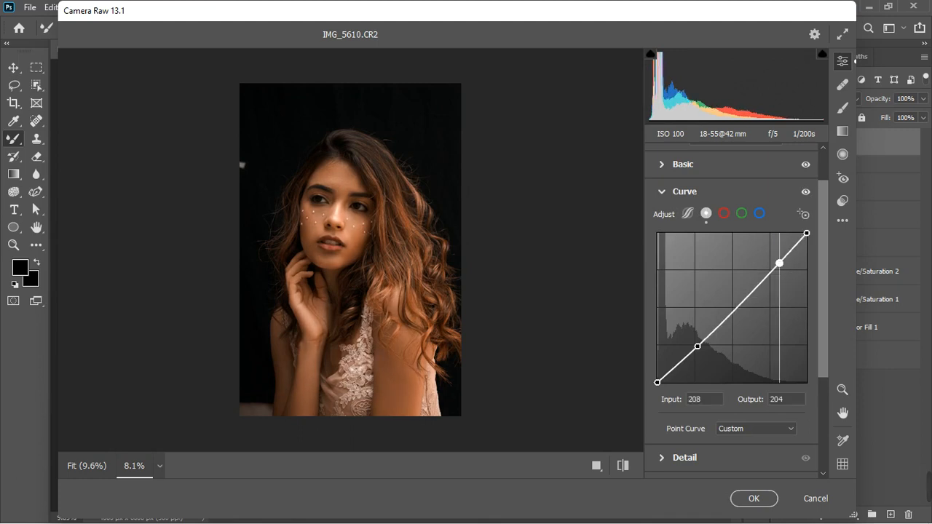
left_click_drag(779, 263, 776, 260)
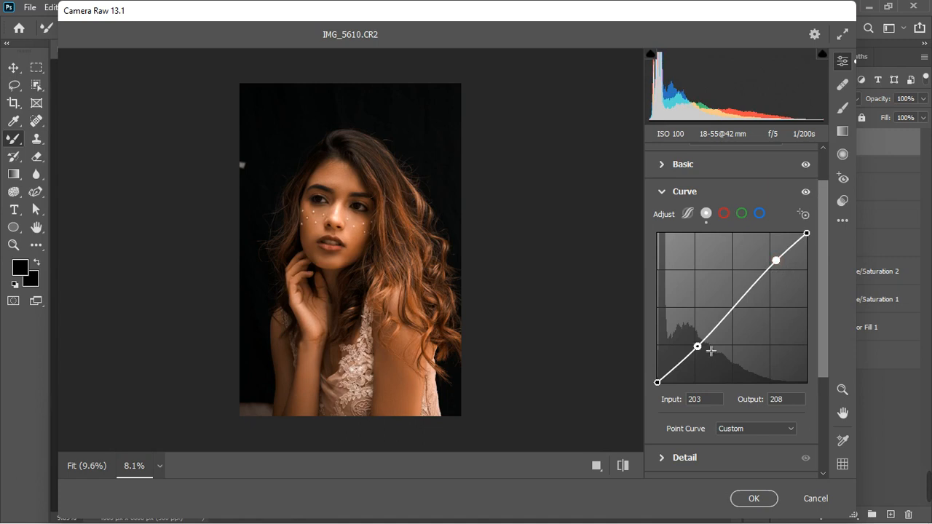
left_click_drag(697, 347, 694, 347)
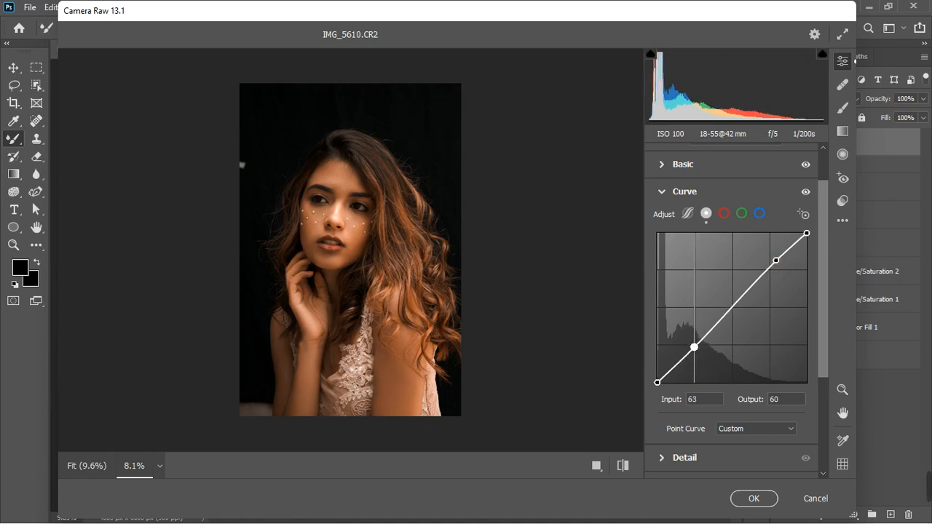
Compare the image with the Basic and Curve adjustments hidden and shown
left_click(805, 166)
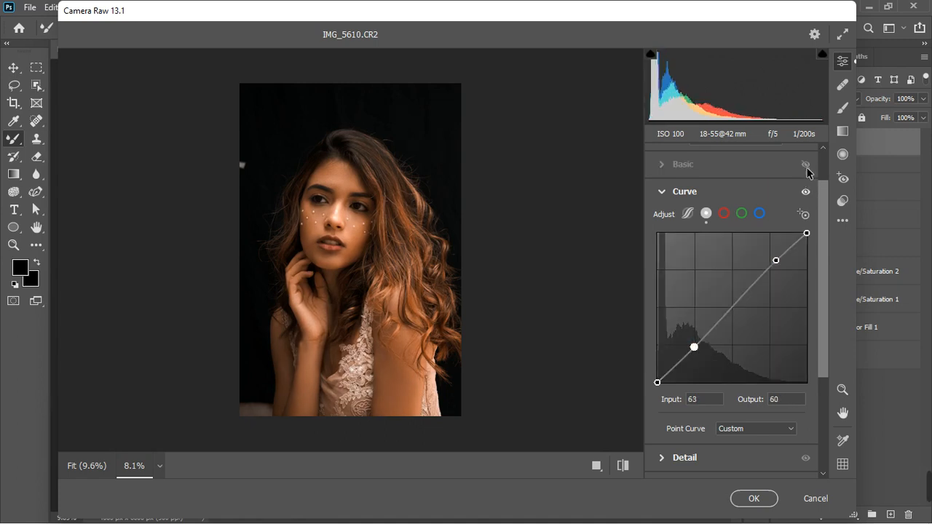
left_click(806, 166)
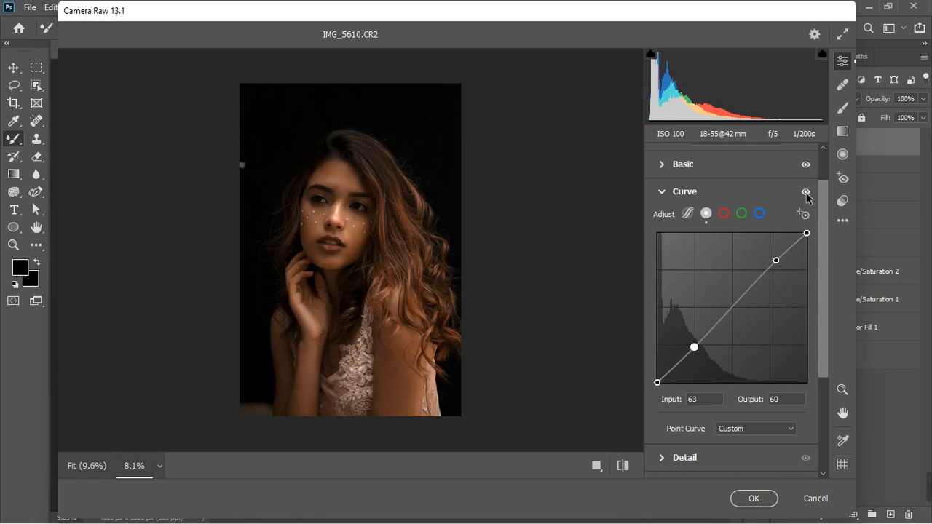
left_click(805, 192)
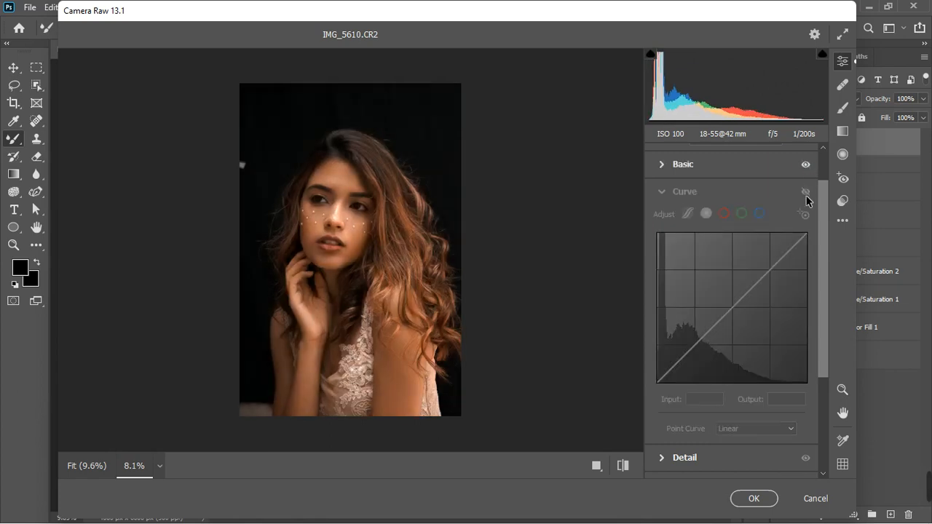
left_click(805, 195)
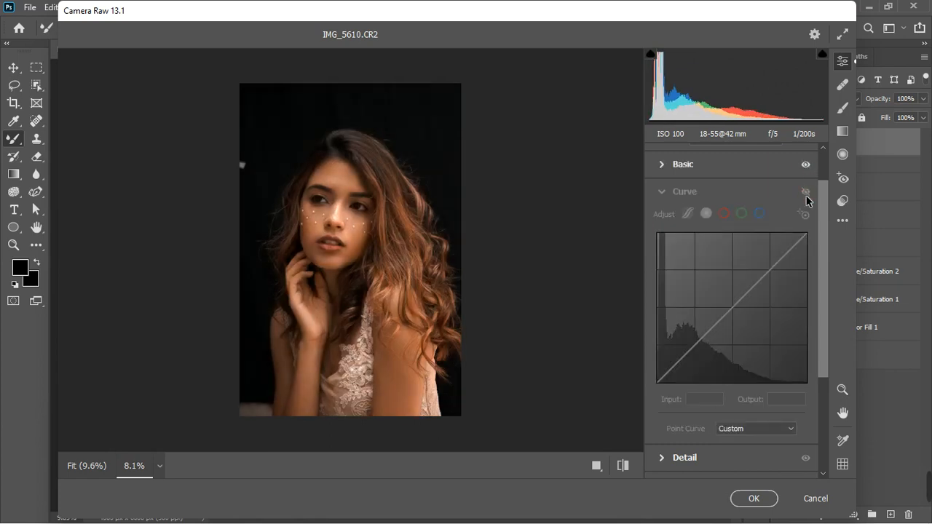
Open the Color Mixer panel and raise the Oranges saturation to +6
left_click(659, 193)
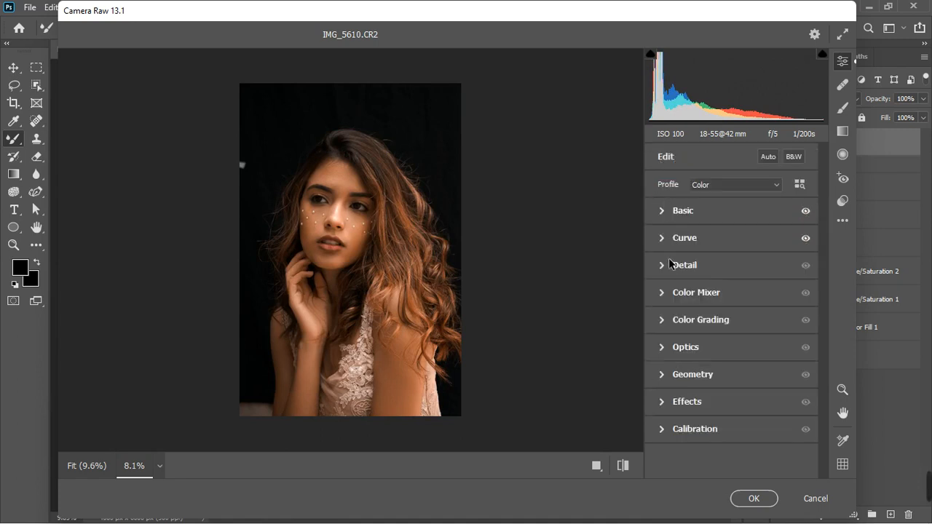
left_click(663, 292)
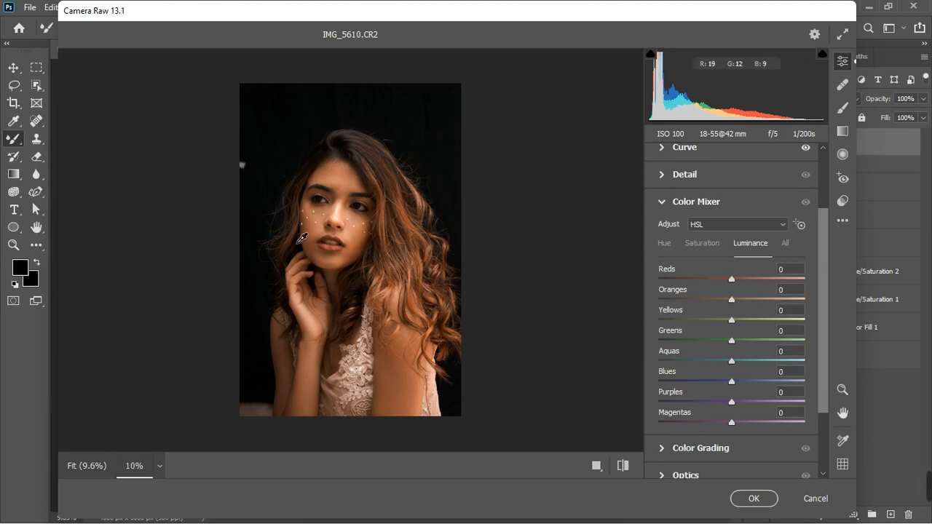
scroll(358, 215, "up", 1)
scroll(359, 211, "up", 1)
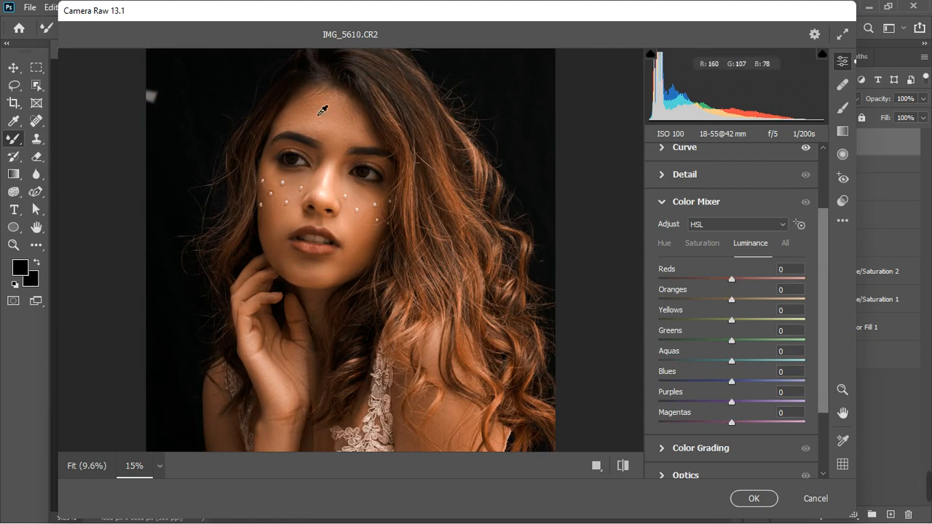
left_click(702, 243)
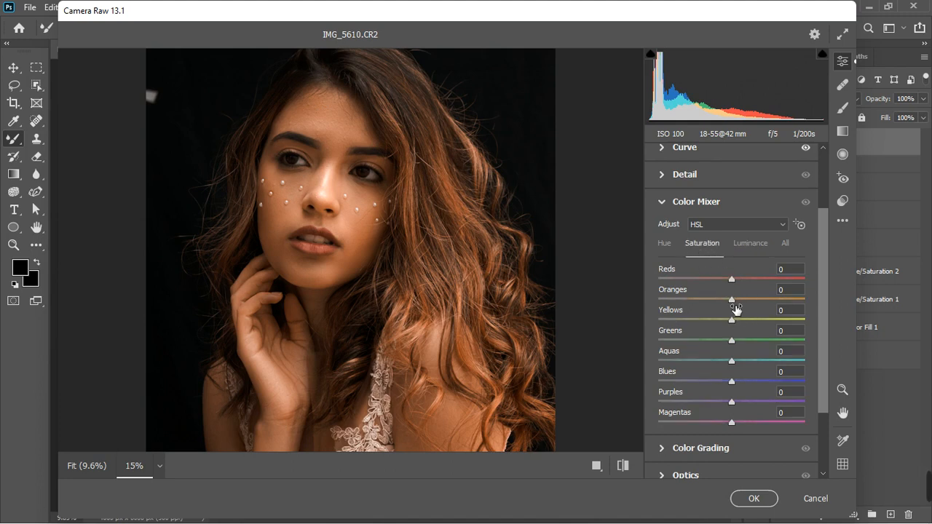
mouse_move(732, 300)
left_mouse_down()
mouse_move(719, 300)
mouse_move(734, 299)
left_mouse_up()
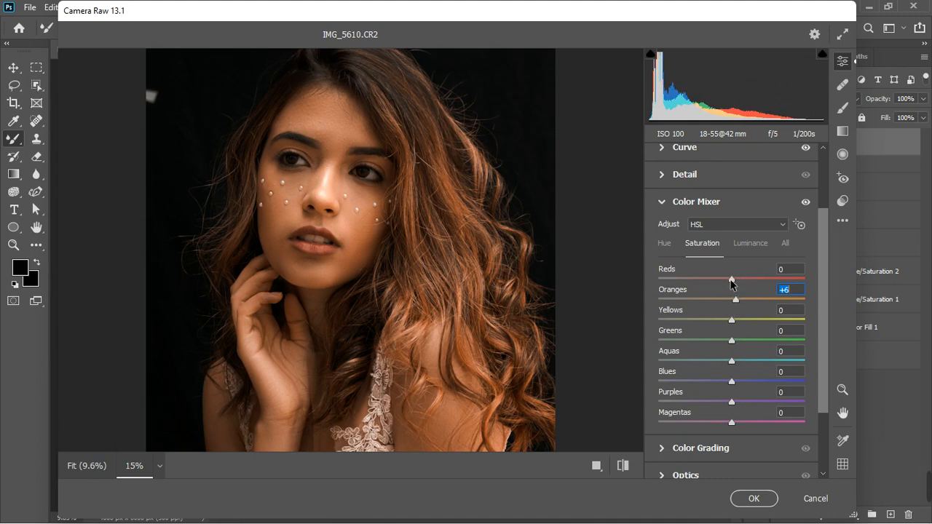
Set the Reds saturation to +62 and the Yellows saturation to +19
left_click(733, 280)
left_click_drag(733, 279, 763, 278)
left_click(773, 278)
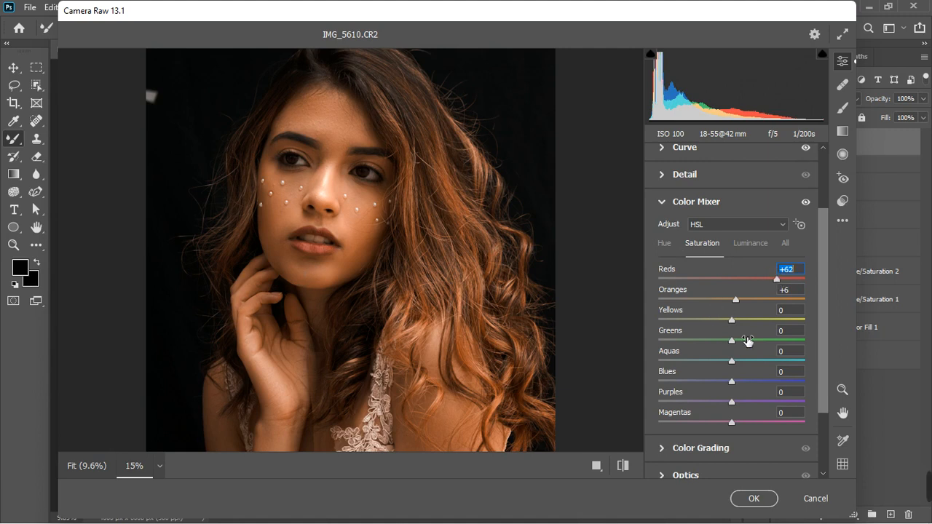
left_click(732, 320)
left_click_drag(735, 324, 748, 321)
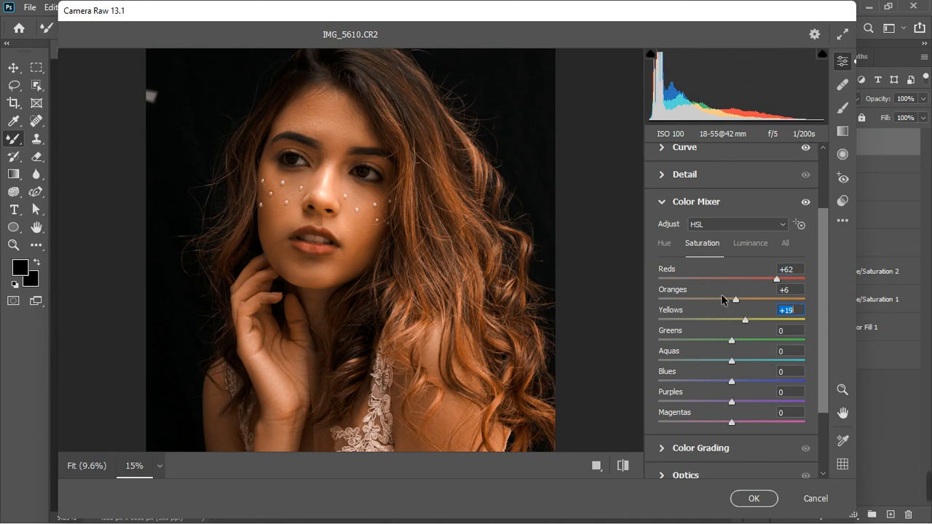
In the Luminance tab, set Reds to +15 and Yellows to +12
left_click(740, 246)
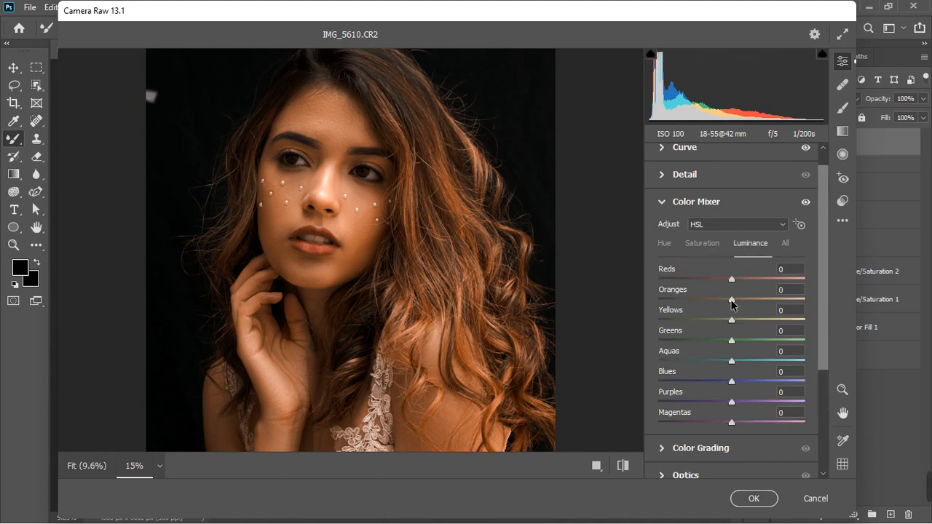
left_click_drag(733, 284, 744, 283)
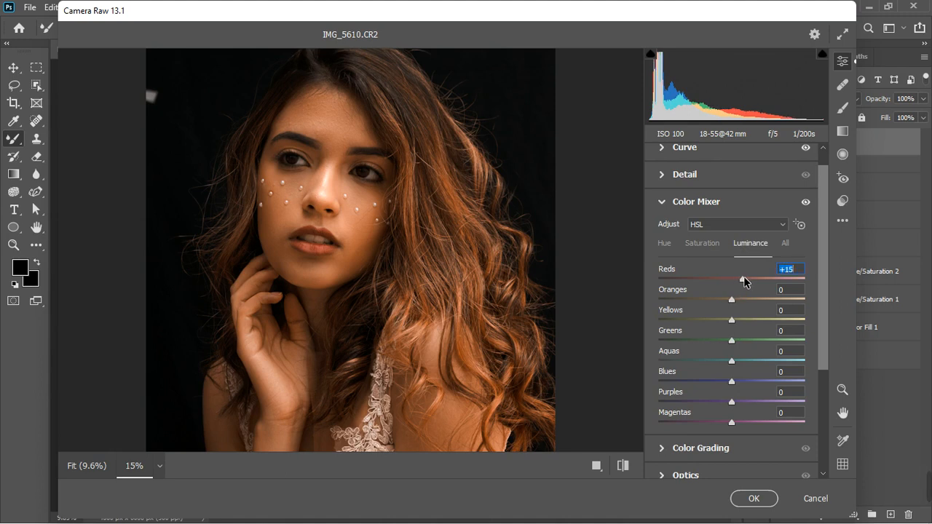
left_click(741, 320)
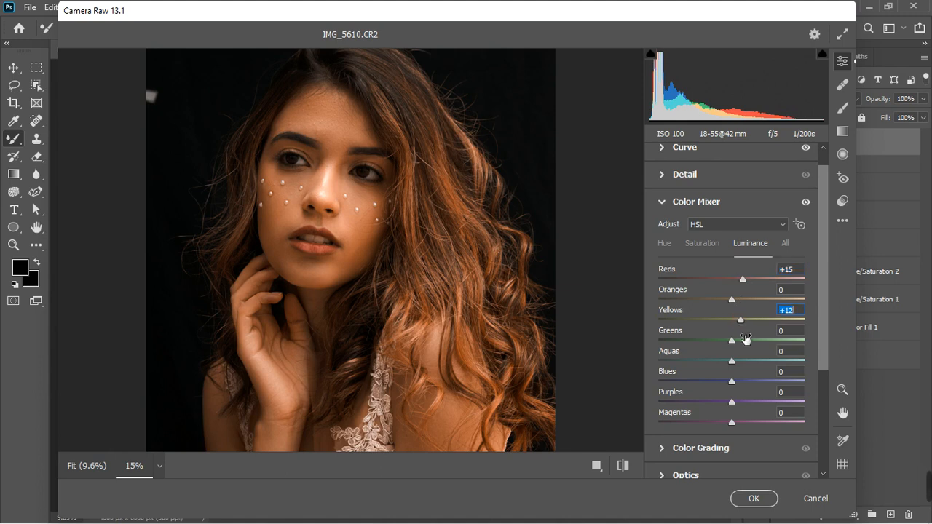
In the Color Mixer Hue tab, set Yellows to -42 and Oranges to +9
scroll(434, 311, "down", 1)
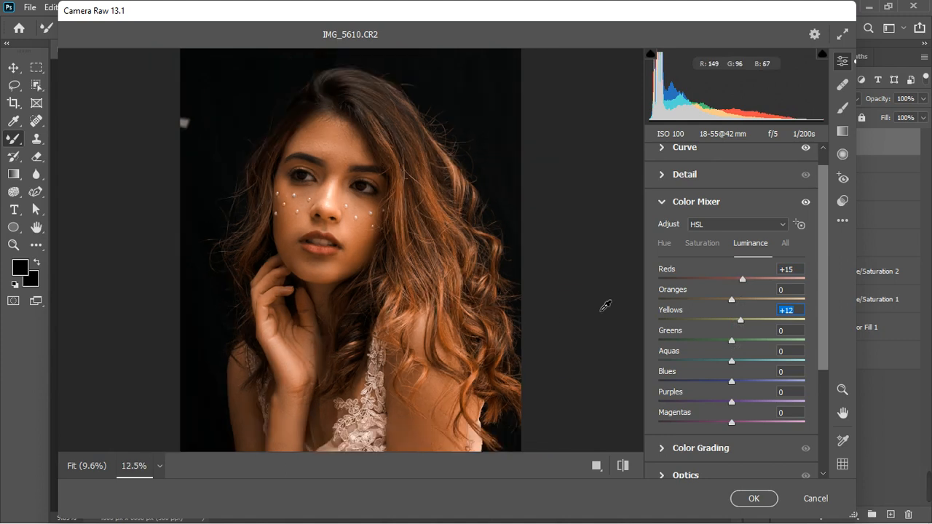
scroll(385, 342, "down", 3)
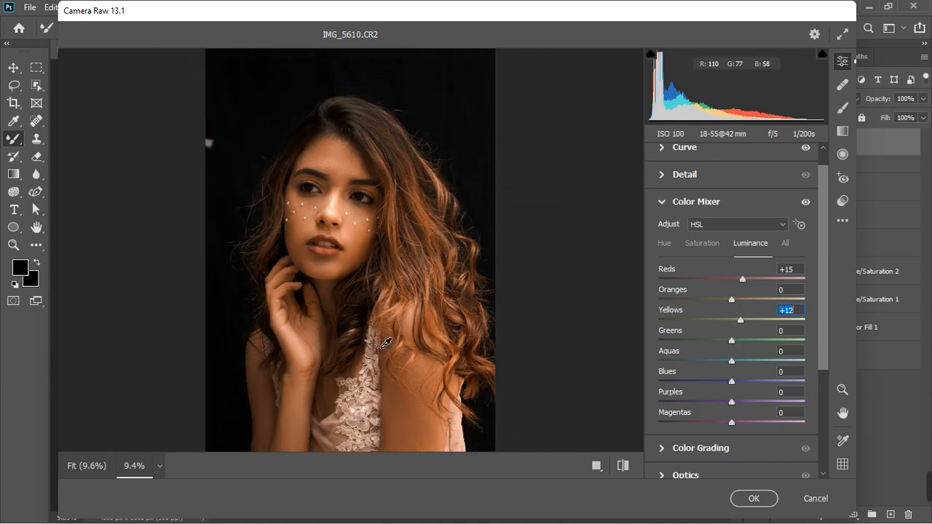
left_click(662, 202)
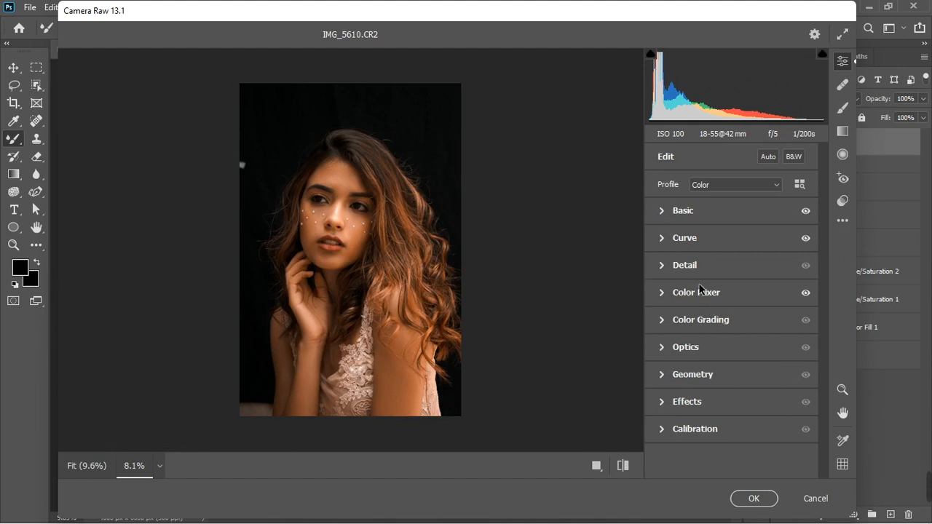
left_click(696, 293)
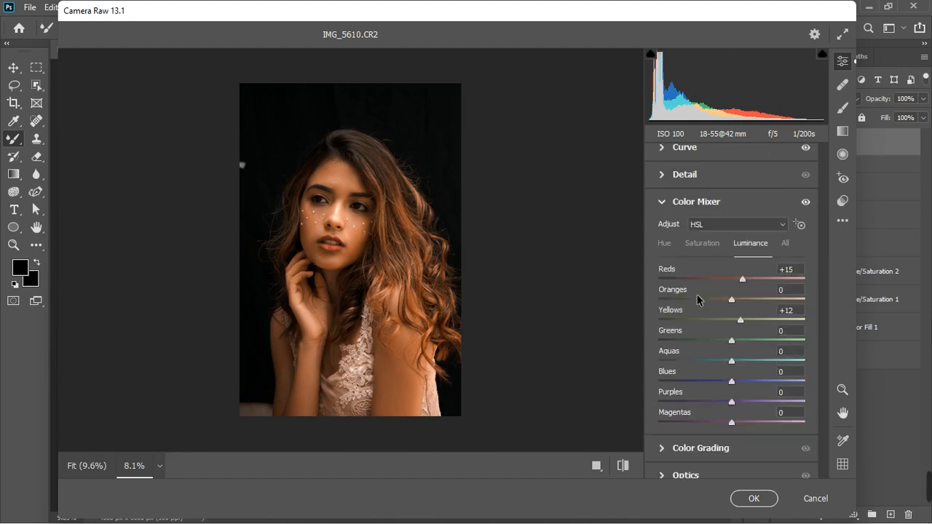
left_click(664, 246)
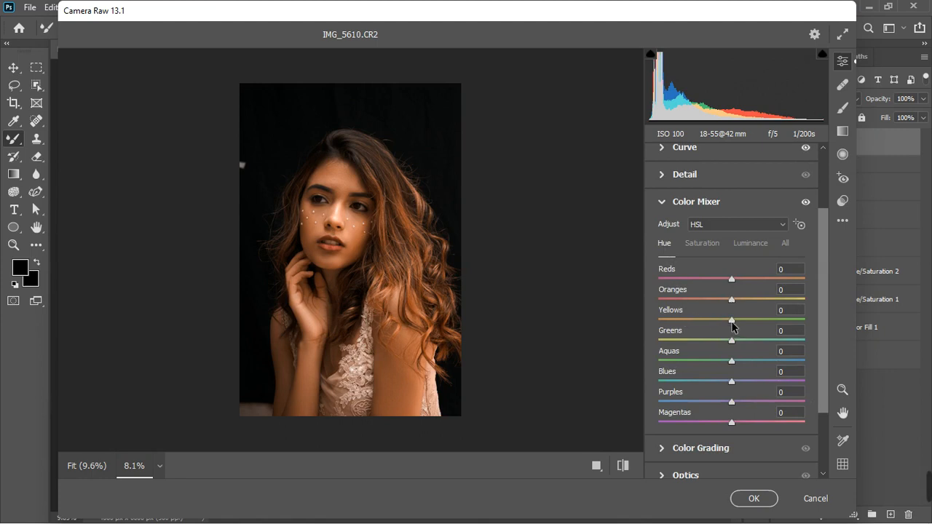
left_click_drag(732, 321, 701, 324)
left_click_drag(731, 299, 738, 300)
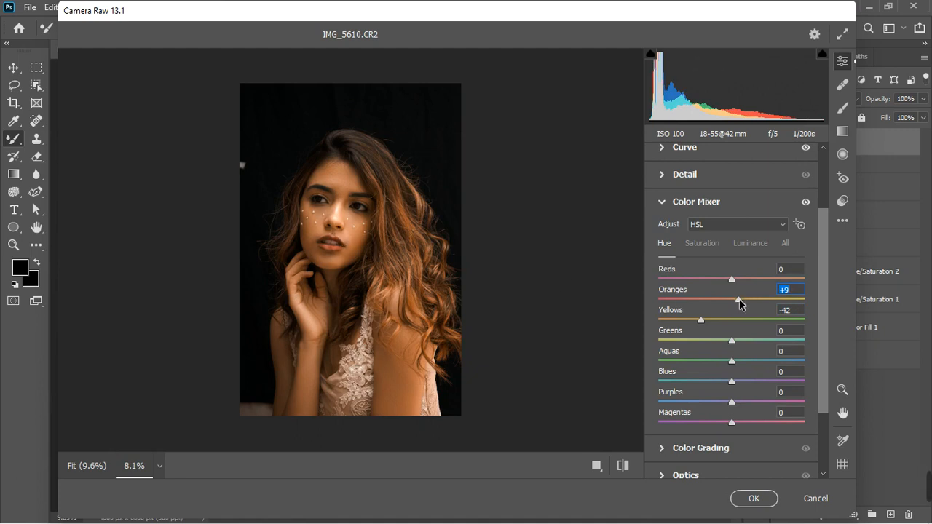
mouse_move(739, 299)
left_mouse_down()
mouse_move(721, 300)
mouse_move(738, 298)
left_mouse_up()
Compare the image with the Color Mixer adjustments hidden and shown
left_click(658, 207)
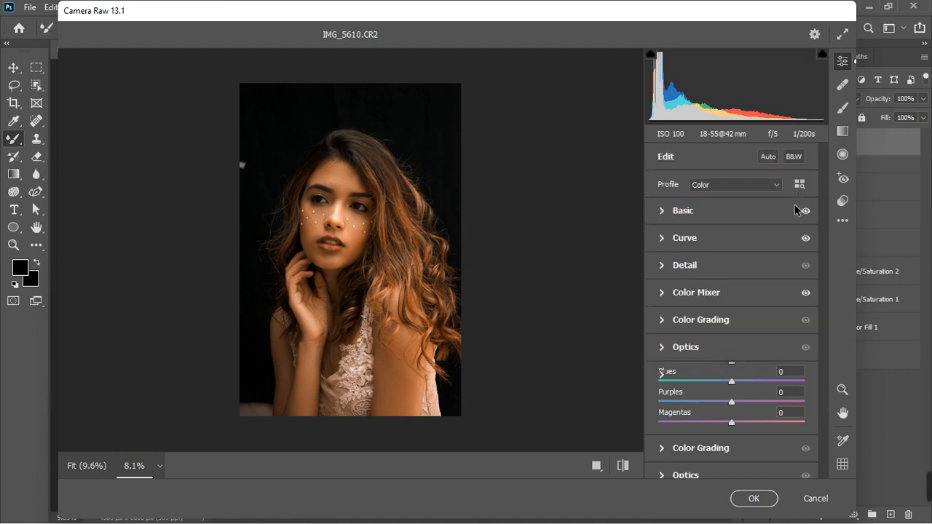
left_click(806, 293)
left_click(806, 294)
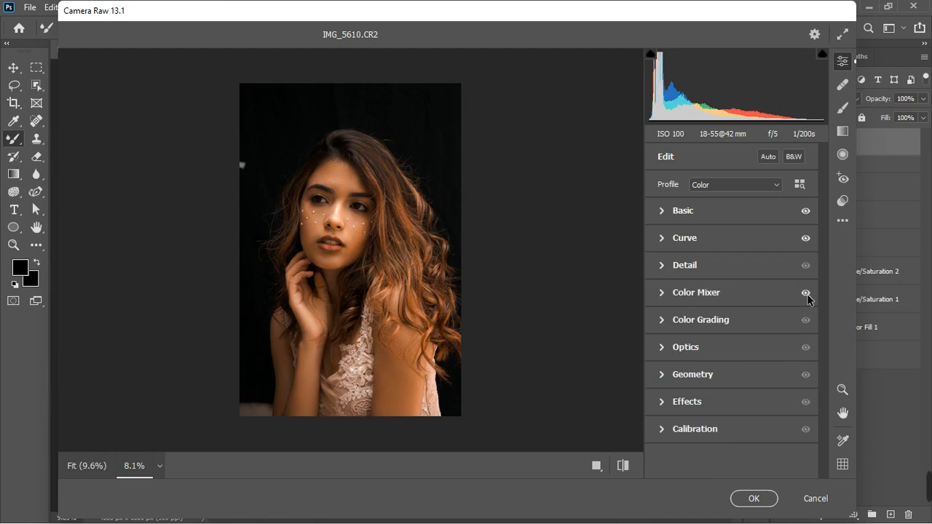
Reopen the Color Mixer saturation sliders and push the Reds saturation higher
left_click(672, 292)
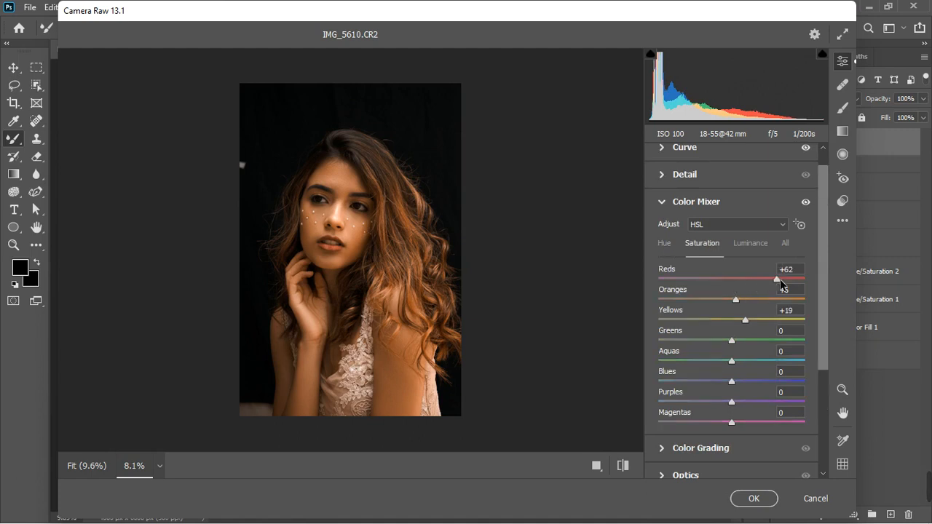
left_click_drag(776, 278, 798, 283)
left_click(666, 207)
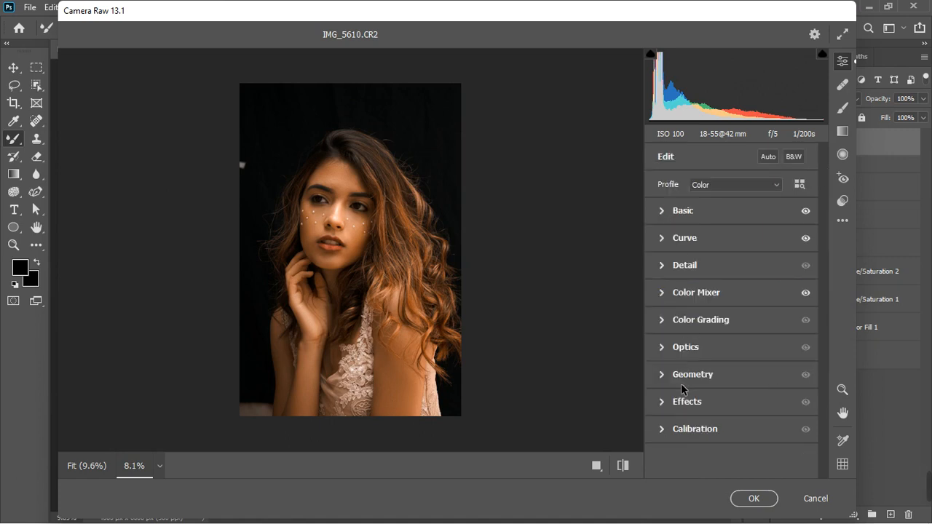
Open Calibration, set Red Primary Hue to +20, Blue Primary Hue to -22 and Green Primary Hue to +18, and preview it
left_click(659, 431)
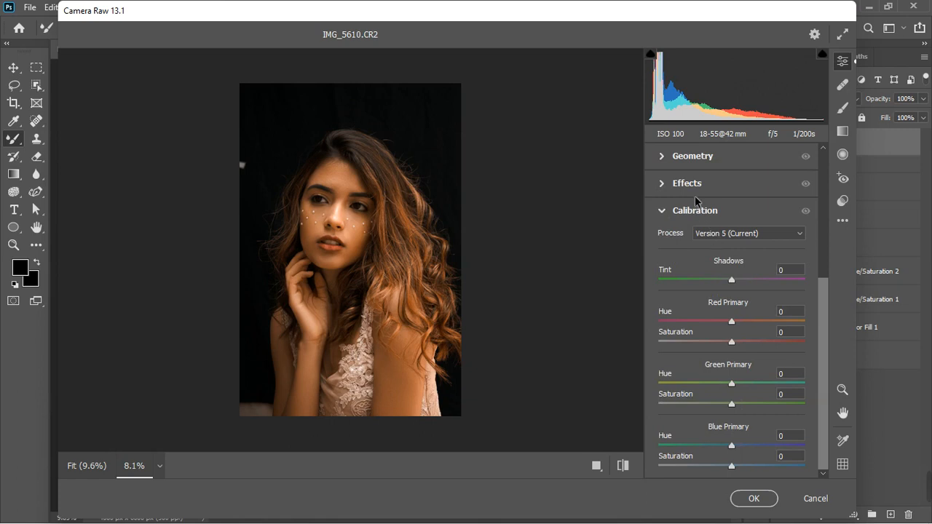
left_click_drag(733, 323, 746, 325)
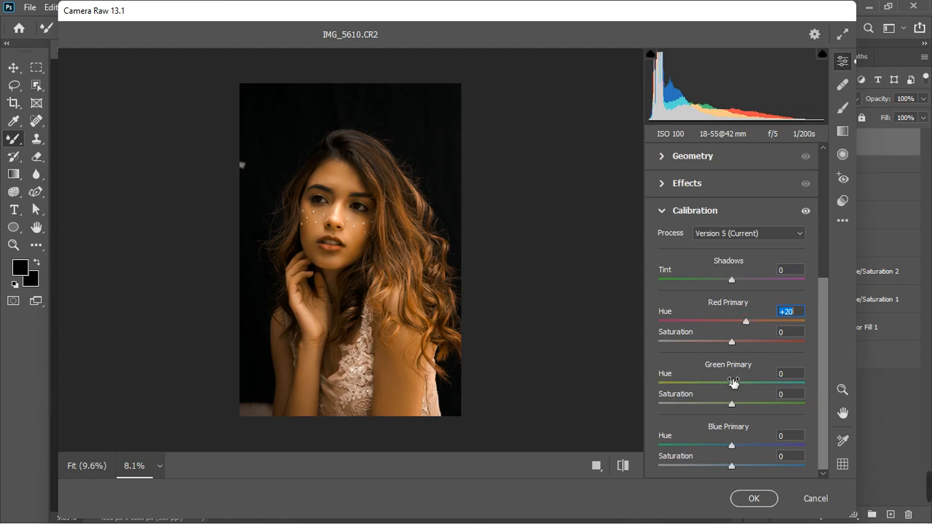
left_click_drag(725, 449, 714, 452)
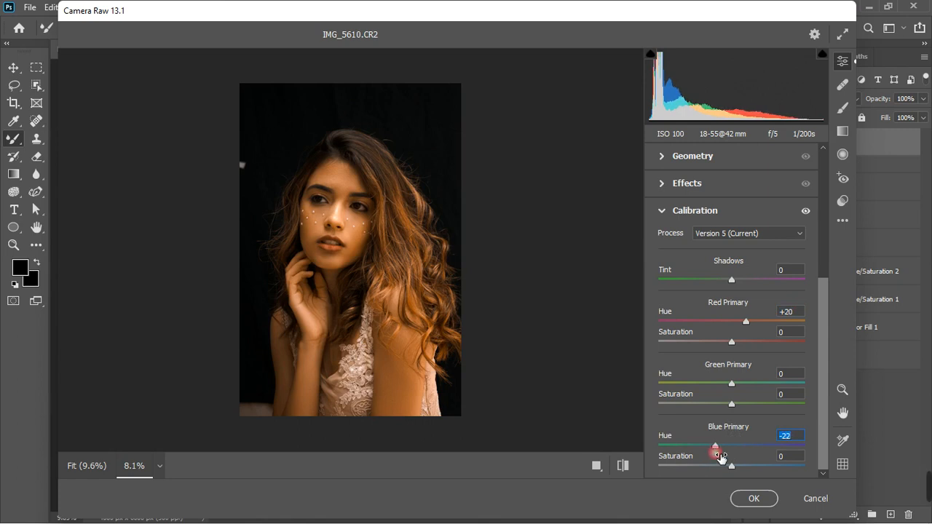
left_click(731, 384)
mouse_move(731, 384)
left_mouse_down()
mouse_move(751, 383)
mouse_move(712, 391)
mouse_move(757, 381)
mouse_move(744, 383)
left_mouse_up()
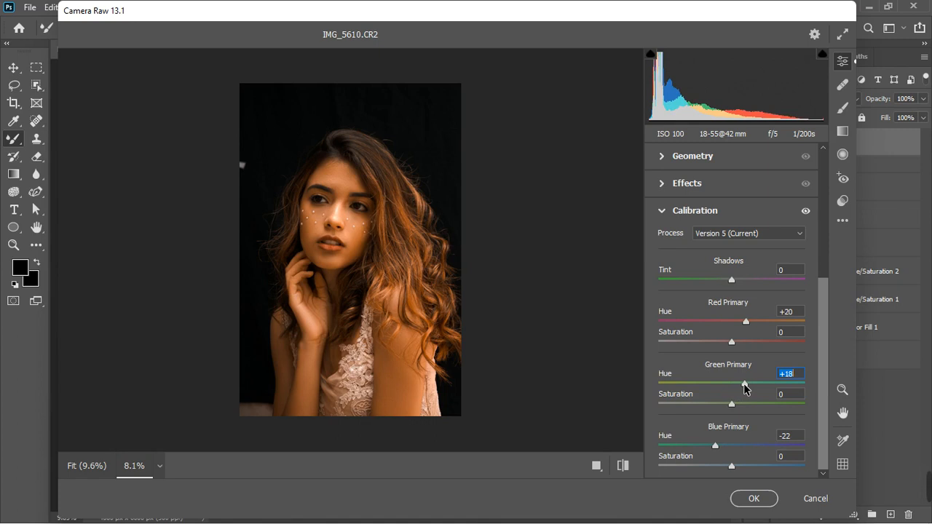
left_click(806, 211)
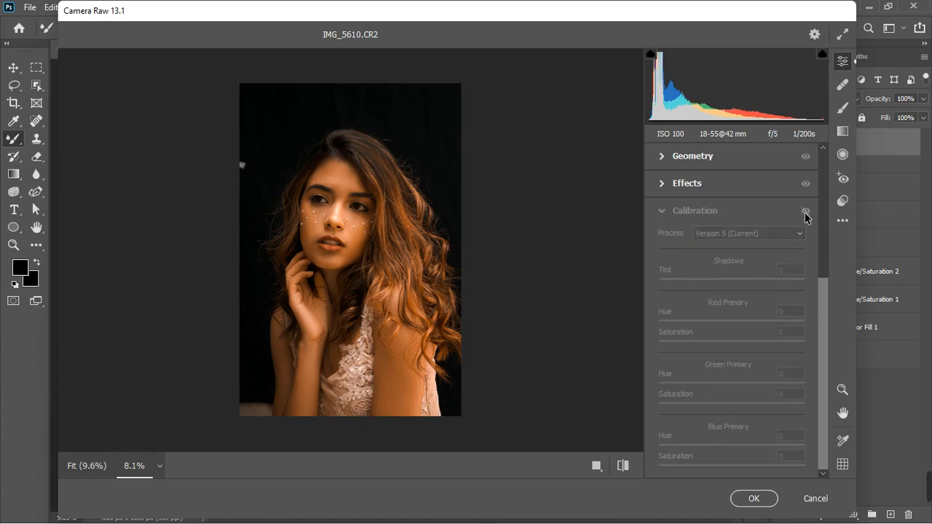
left_click(805, 211)
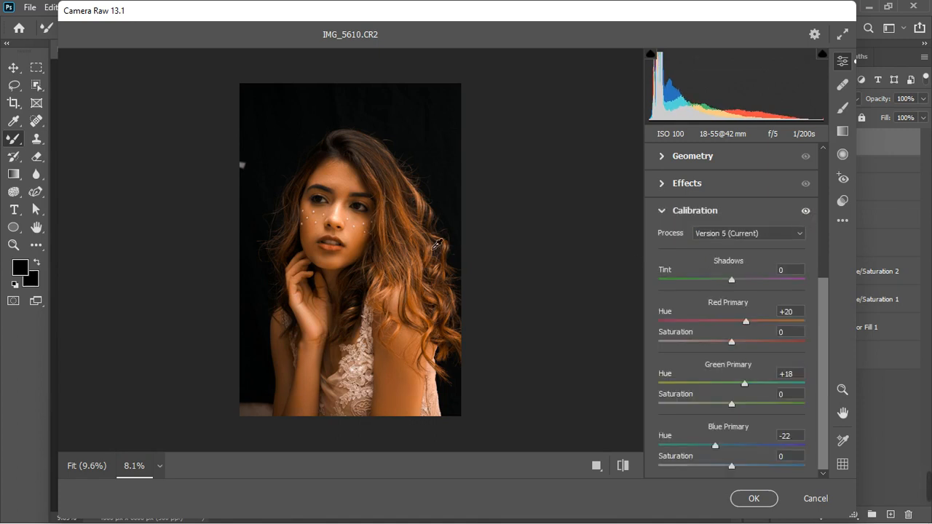
Refine Calibration: Green Primary Hue +41, Red Primary Hue +16, Blue Primary Hue -18, Green Primary Saturation +15
scroll(366, 226, "up", 3)
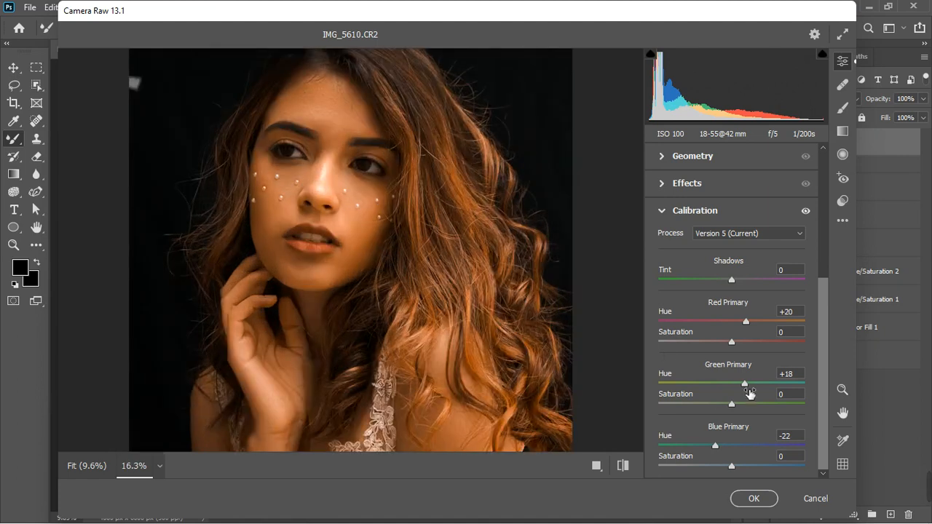
left_click_drag(746, 388, 764, 386)
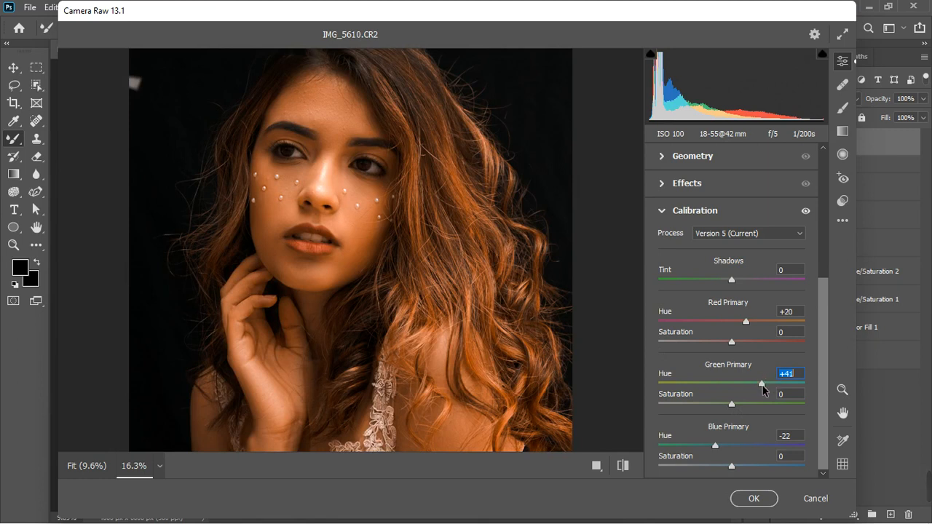
left_click_drag(748, 326, 744, 324)
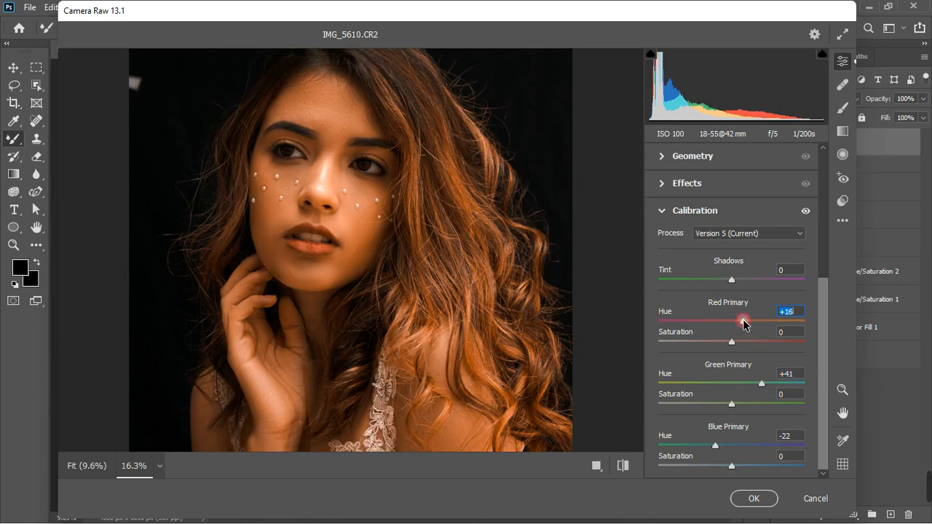
left_click(716, 447)
left_click_drag(716, 447, 719, 447)
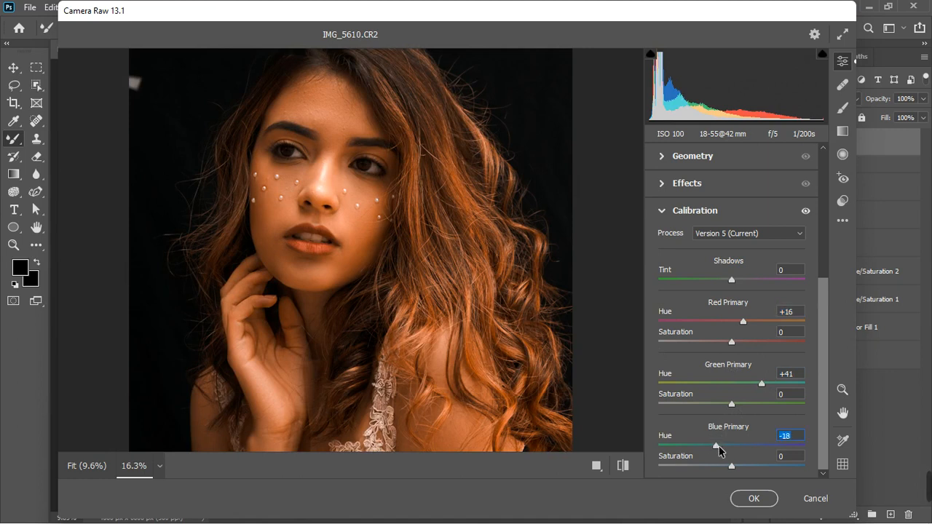
left_click_drag(731, 403, 742, 402)
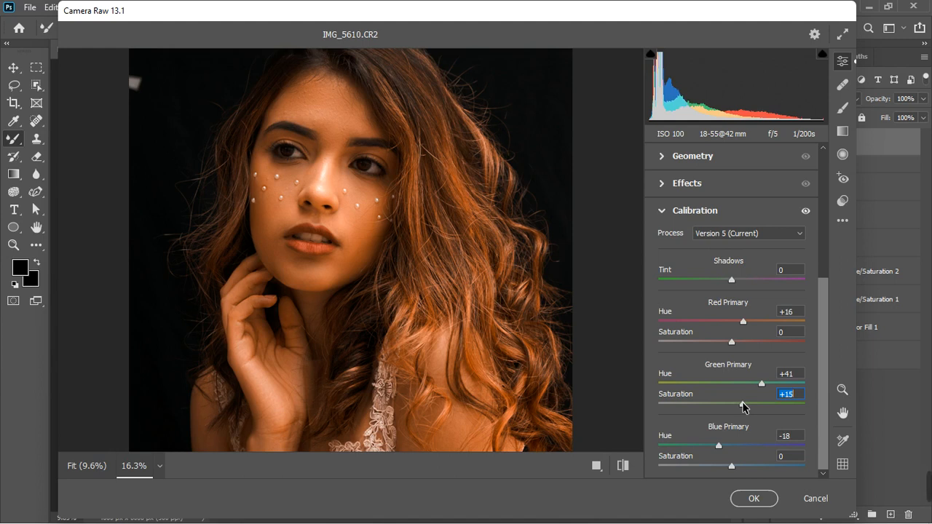
Compare the image with Calibration hidden and shown, then apply the Camera Raw Filter
scroll(474, 313, "down", 2)
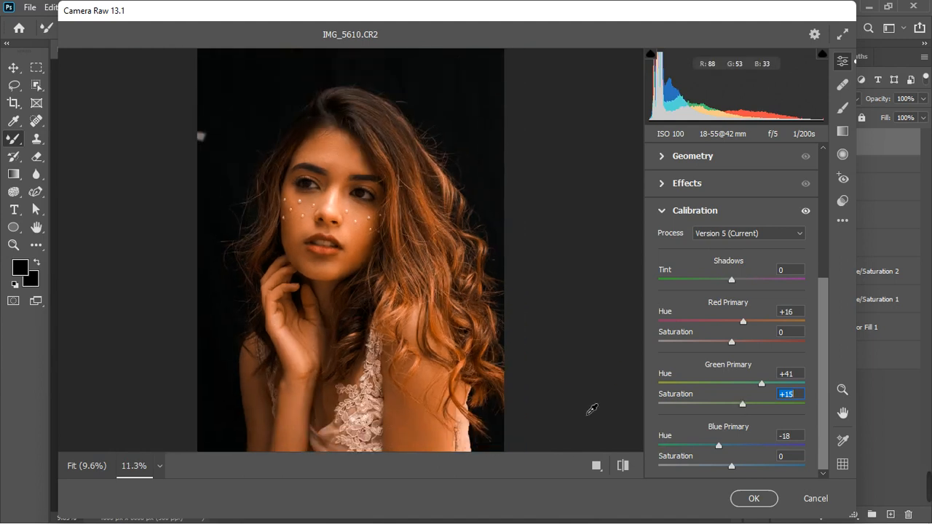
scroll(429, 328, "down", 1)
left_click(805, 211)
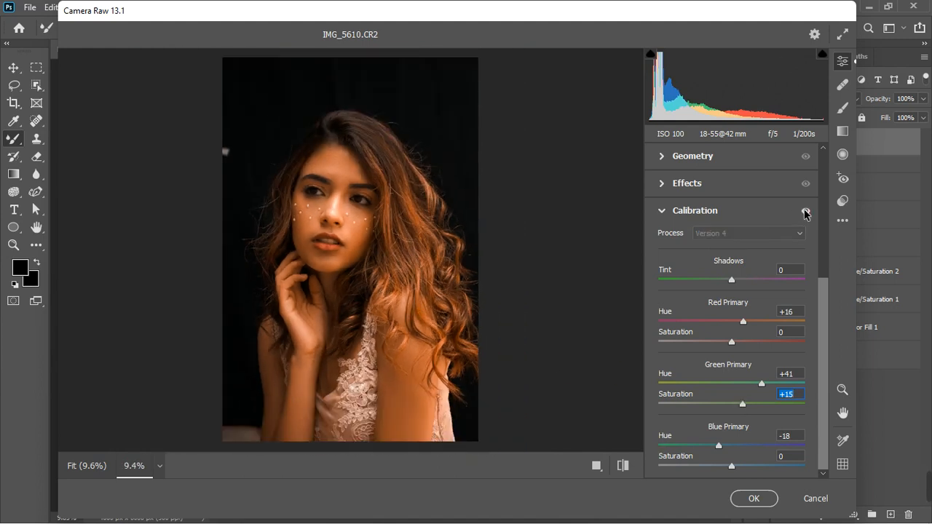
left_click(805, 212)
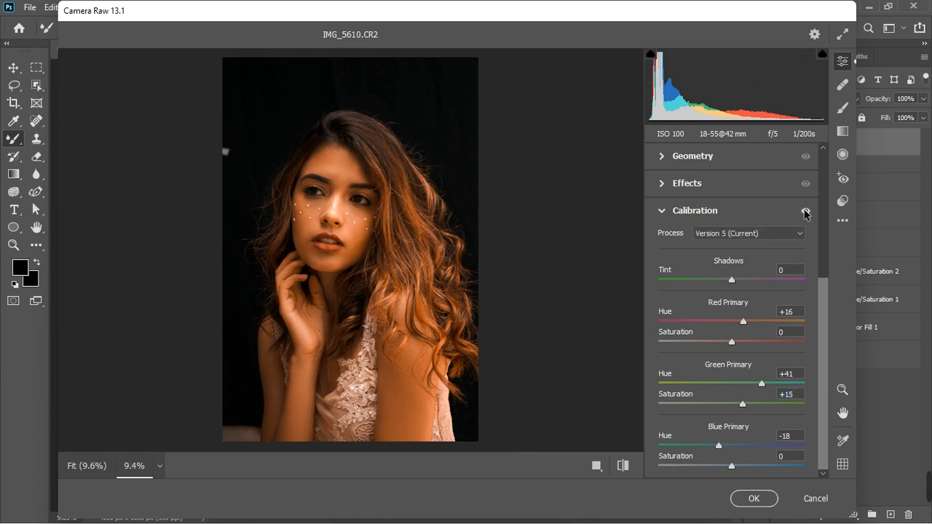
left_click(805, 212)
left_click(805, 211)
left_click(754, 499)
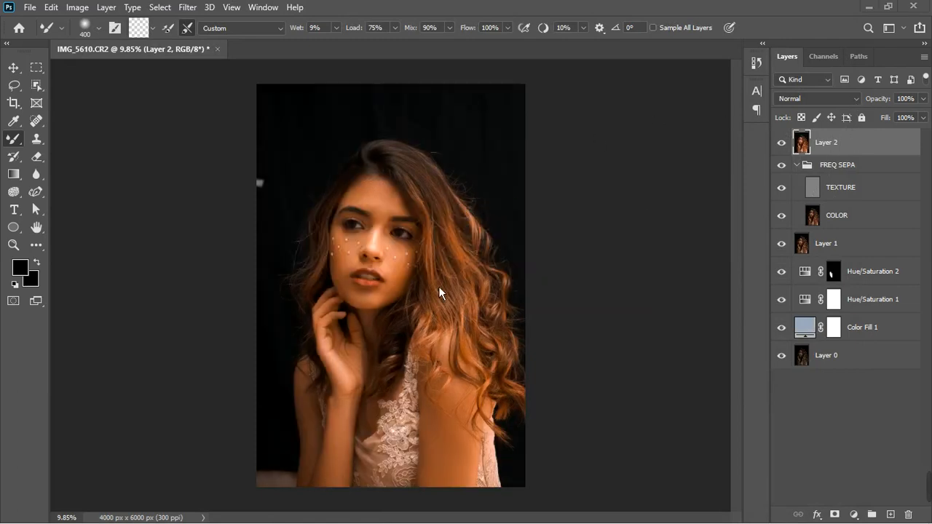
Add a Hue/Saturation adjustment layer and sample the hair with its targeted adjustment tool to pick Reds
left_click(861, 518)
left_click(861, 519)
left_click(861, 517)
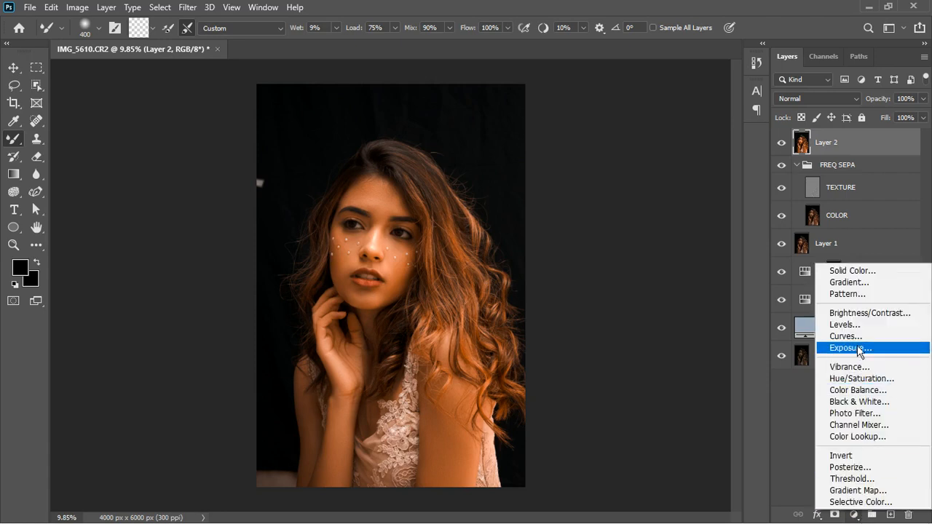
left_click(861, 380)
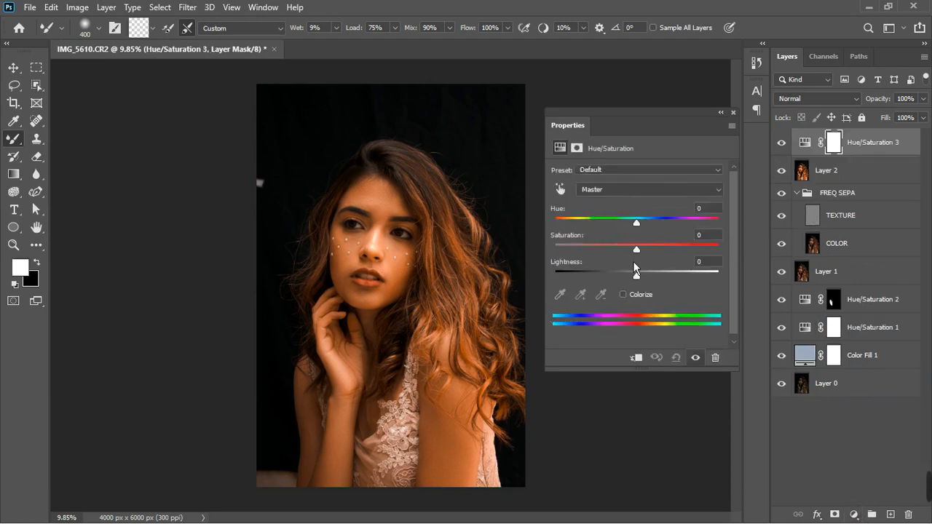
left_click(559, 188)
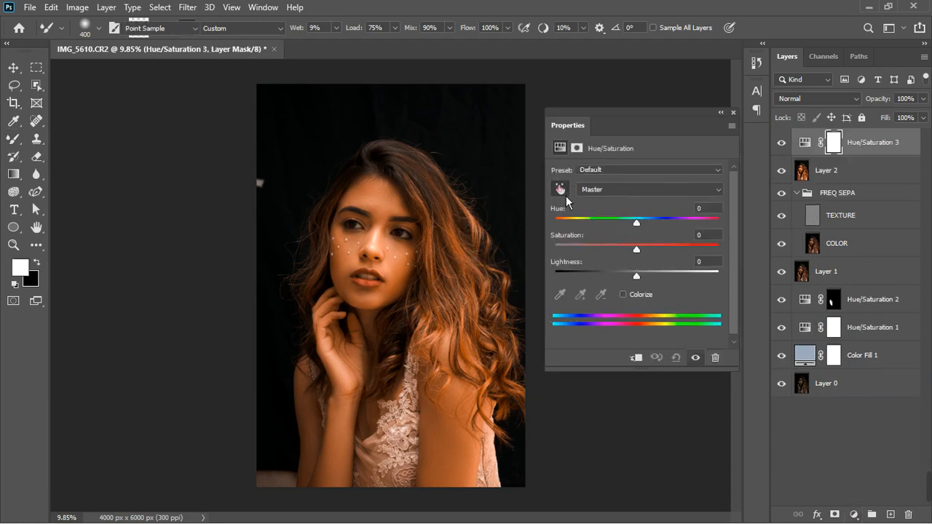
left_click(466, 252)
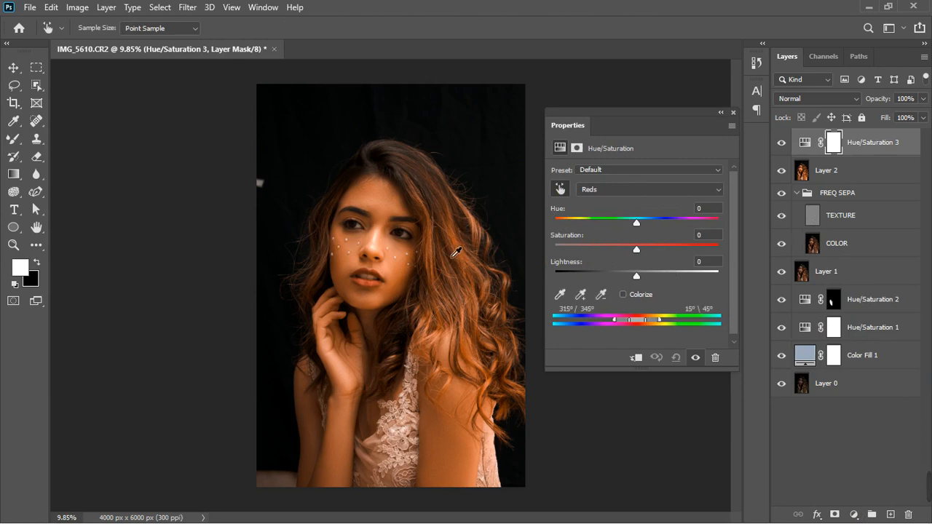
Set the Reds Saturation to -12, then compare the image with the Hue/Saturation layer hidden and shown
left_click_drag(640, 253, 635, 256)
left_click(632, 255)
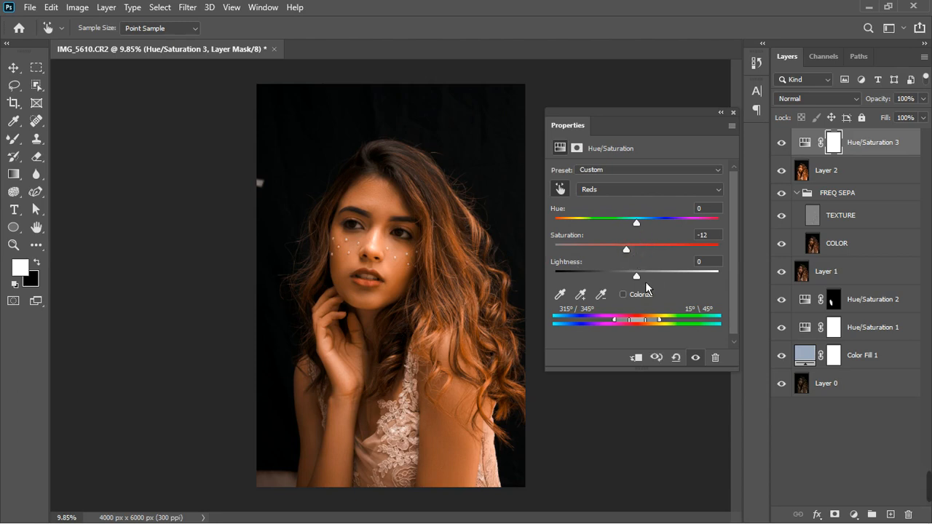
left_click(783, 146)
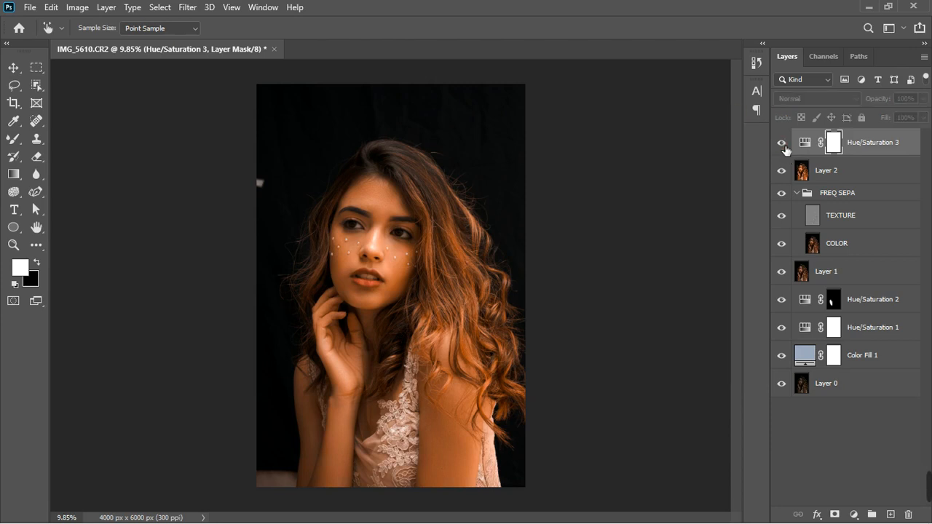
left_click(783, 146)
scroll(455, 234, "down", 2)
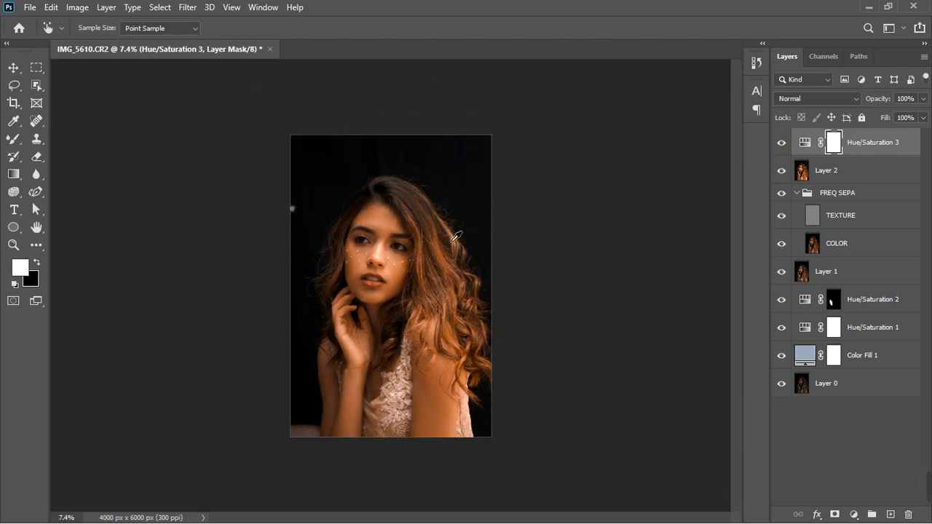
scroll(454, 234, "up", 4)
scroll(422, 214, "down", 1)
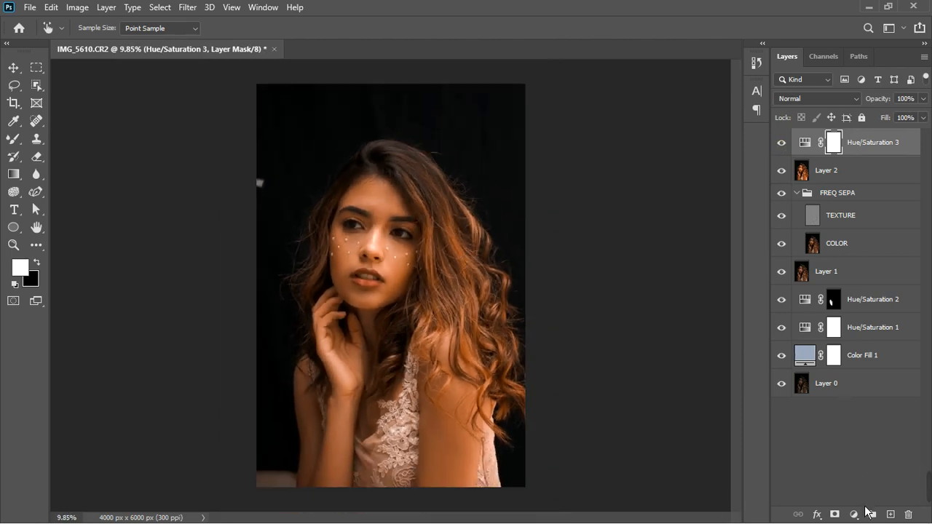
Add a Color Balance adjustment layer above the Hue/Saturation layer
left_click(853, 515)
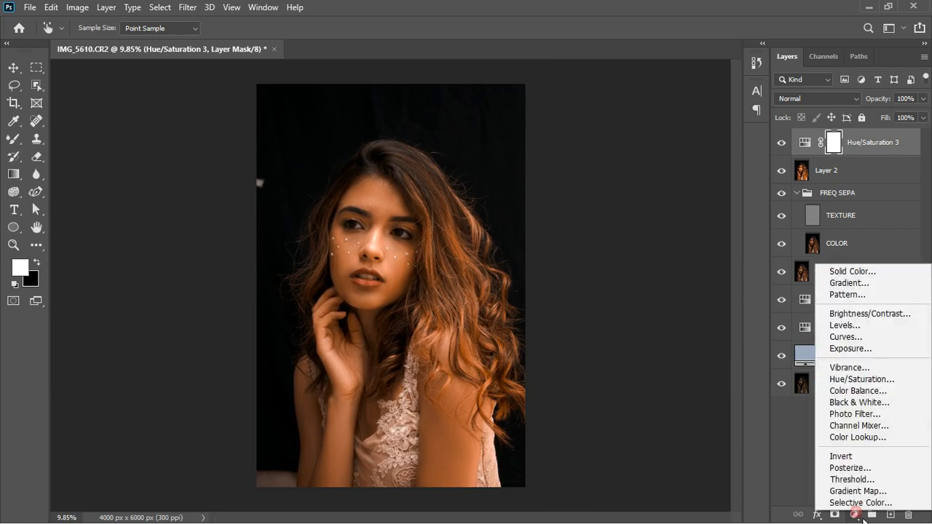
left_click(857, 390)
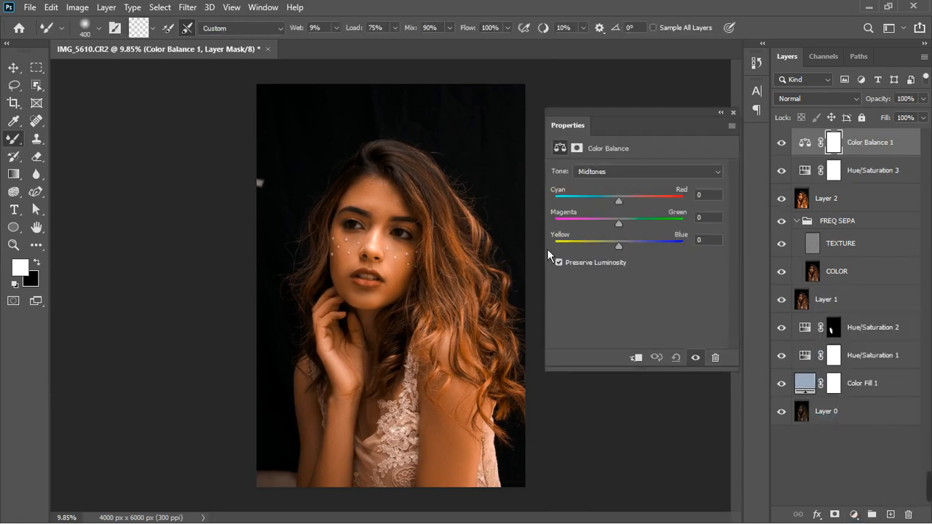
scroll(409, 265, "down", 1)
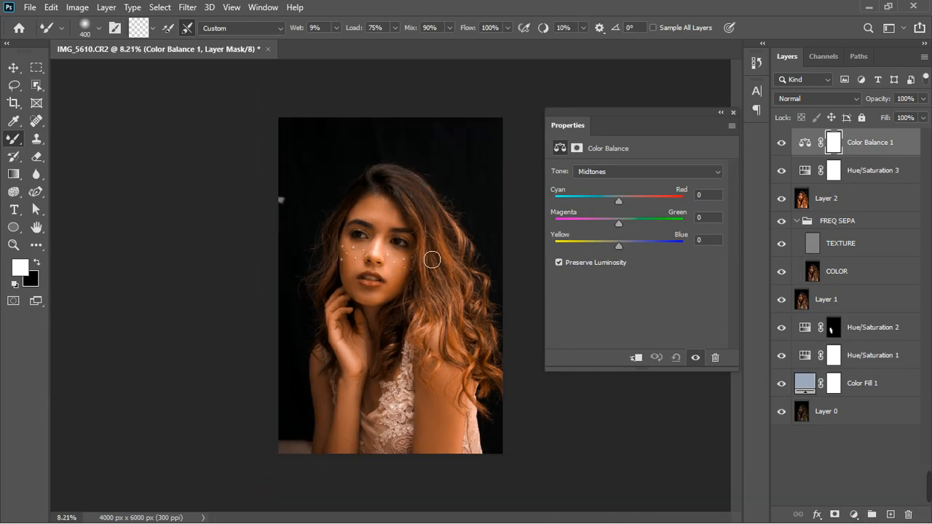
scroll(433, 258, "up", 1)
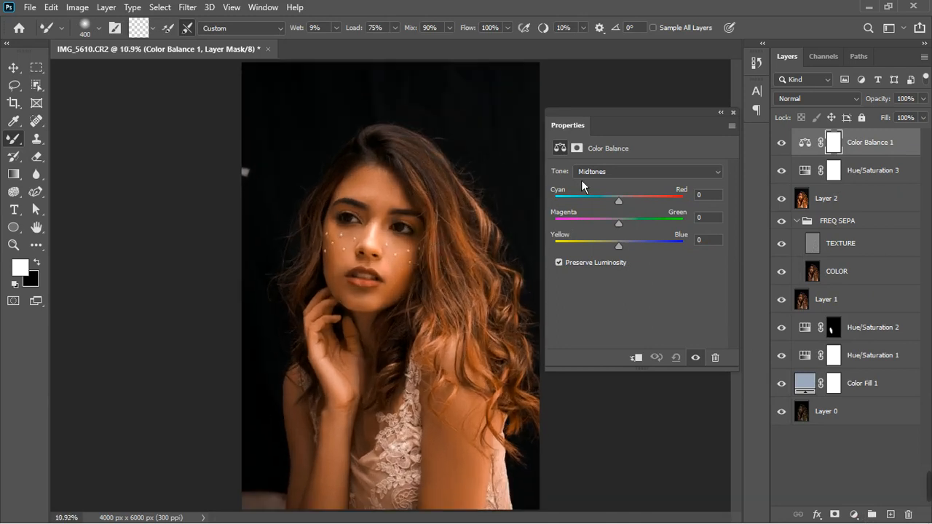
In the Color Balance Highlights tone, set Magenta–Green to -8 and nudge the Cyan–Red and Yellow–Blue sliders
left_click(606, 174)
left_click(603, 208)
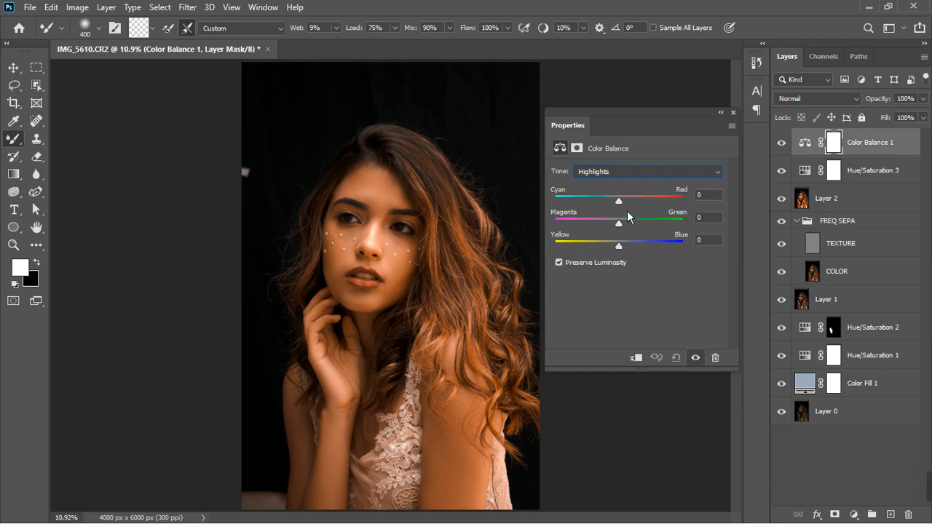
left_click_drag(623, 228, 624, 229)
left_click_drag(621, 230, 617, 253)
left_click_drag(626, 206, 616, 207)
Switch Color Balance to Midtones, set Yellow–Blue to +12 and fine-tune the other sliders
left_click(630, 174)
left_click(624, 195)
left_click_drag(626, 253, 632, 253)
left_click_drag(632, 254, 631, 255)
left_click_drag(624, 231, 623, 230)
left_click_drag(625, 207, 621, 206)
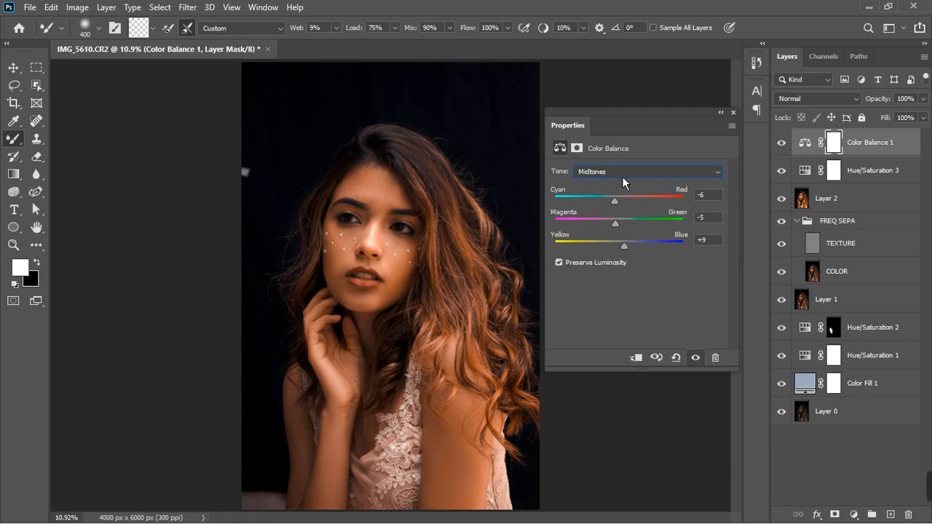
Switch Color Balance to Shadows, adjust its Yellow–Blue, Magenta–Green and Cyan–Red sliders, and close the properties
left_click(622, 172)
left_click(623, 183)
left_click_drag(625, 251, 625, 253)
left_click(624, 230)
left_click_drag(623, 228, 628, 227)
left_click_drag(627, 208, 623, 207)
left_click_drag(623, 205, 630, 204)
left_click(733, 113)
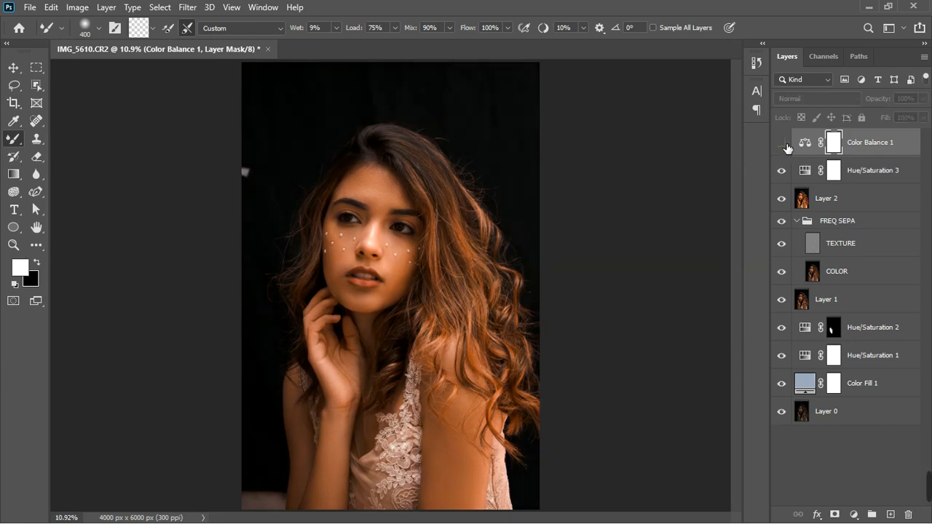
Compare the image with the Color Balance layer hidden and shown
scroll(382, 268, "down", 3)
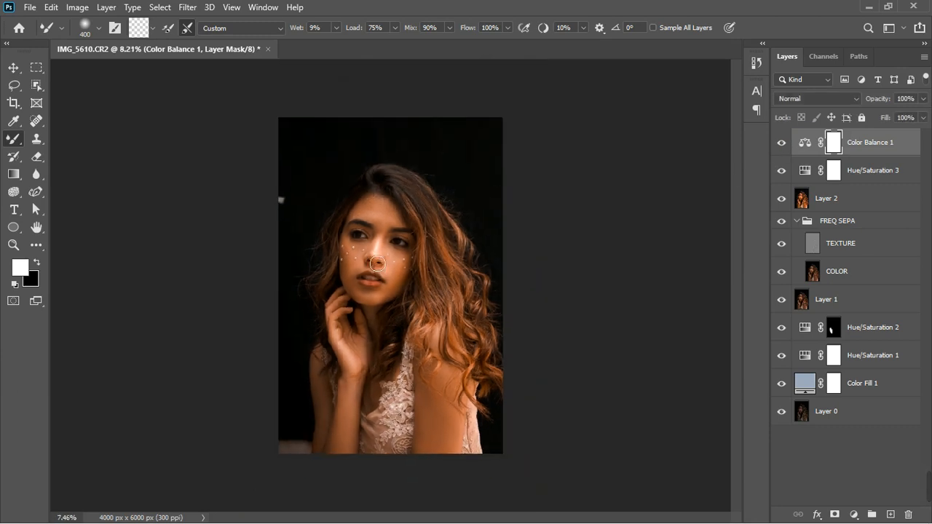
left_click(782, 146)
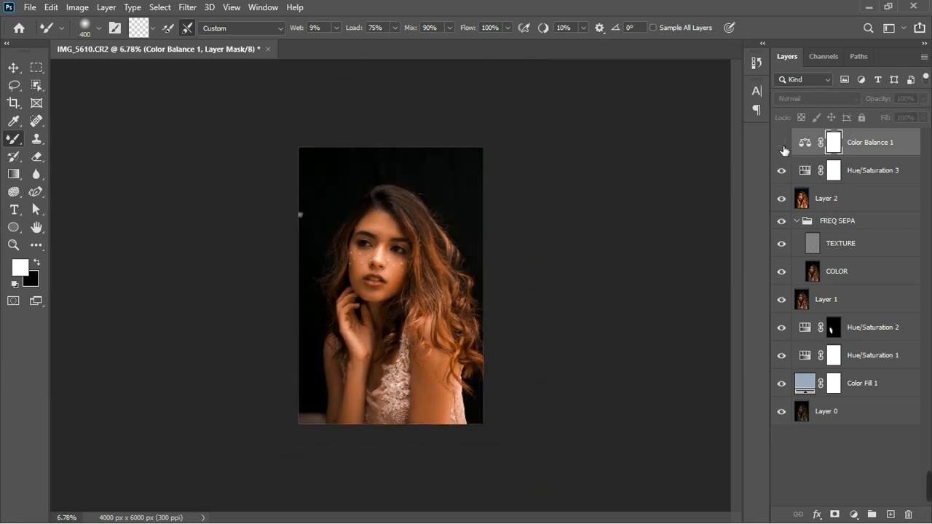
left_click(782, 144)
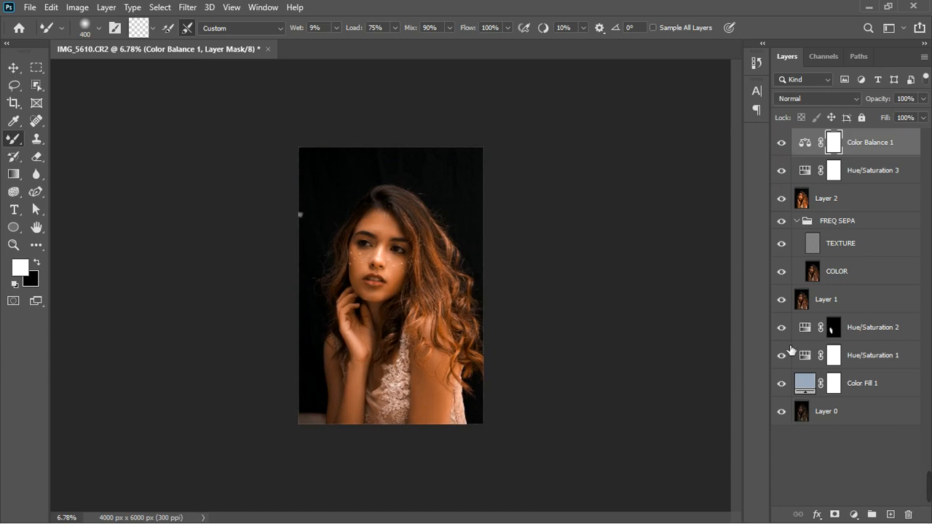
Add an Exposure adjustment layer with Gamma Correction set to 1.18 and close its properties
left_click(854, 514)
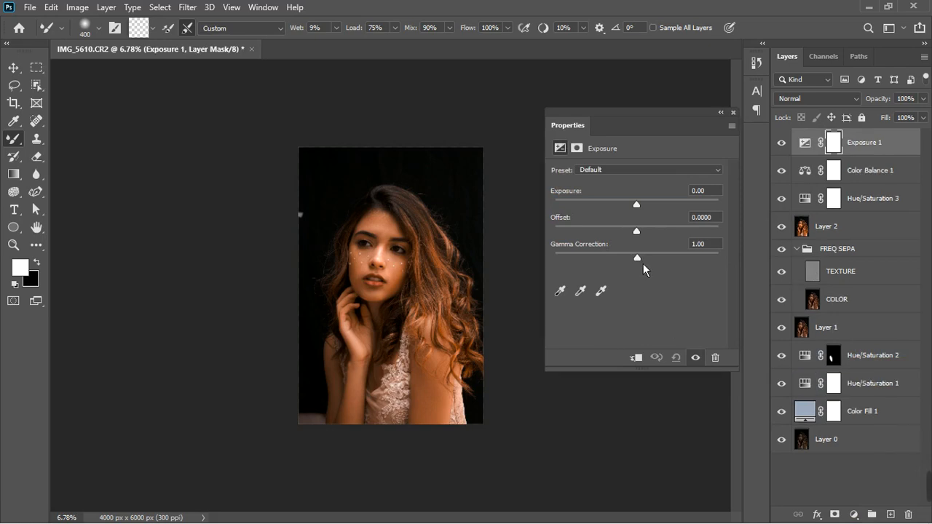
left_click_drag(643, 263, 636, 265)
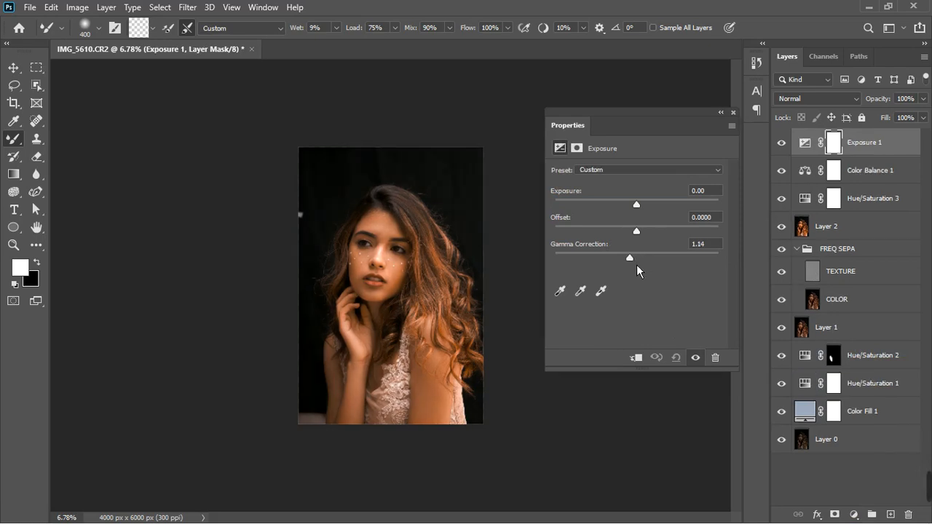
left_click_drag(636, 267, 635, 268)
left_click(733, 112)
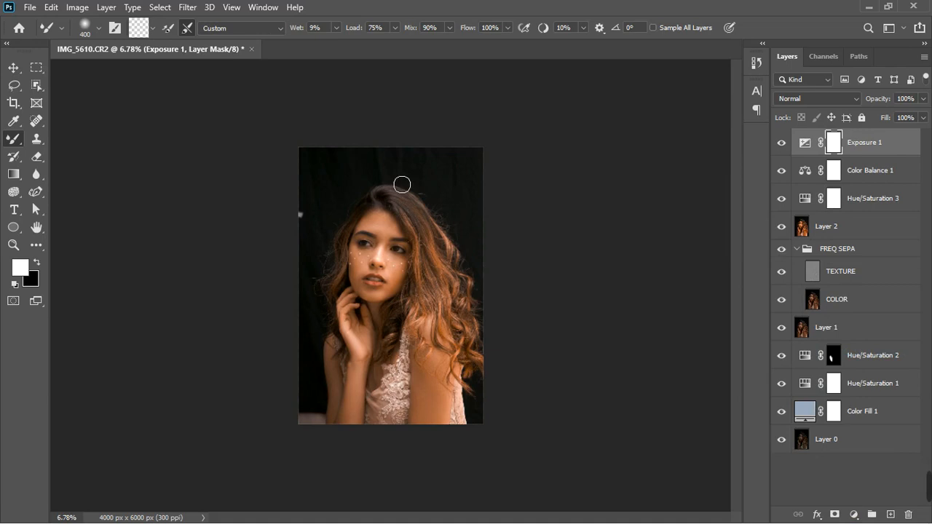
Paint black on the Exposure layer mask with a Brush about 1500 px wide to hide the effect around the edges
scroll(402, 185, "up", 4)
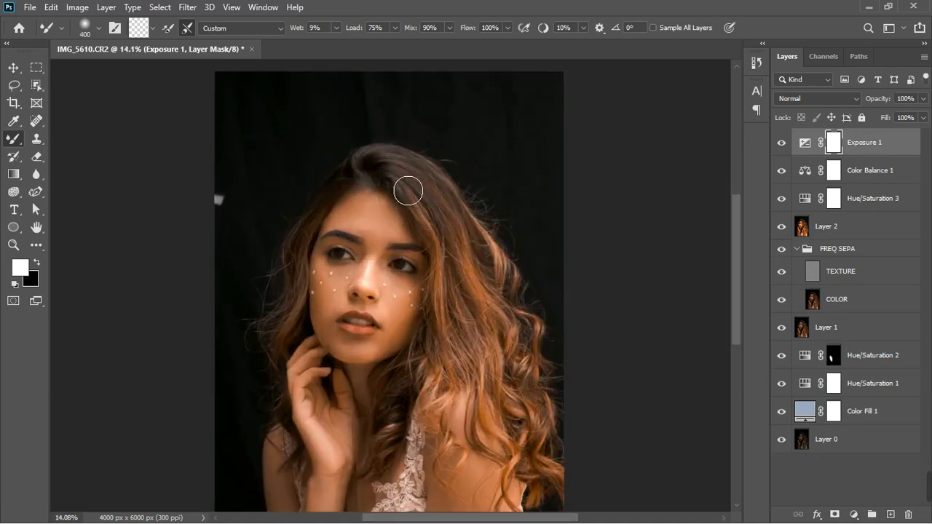
scroll(409, 190, "up", 1)
scroll(405, 187, "down", 3)
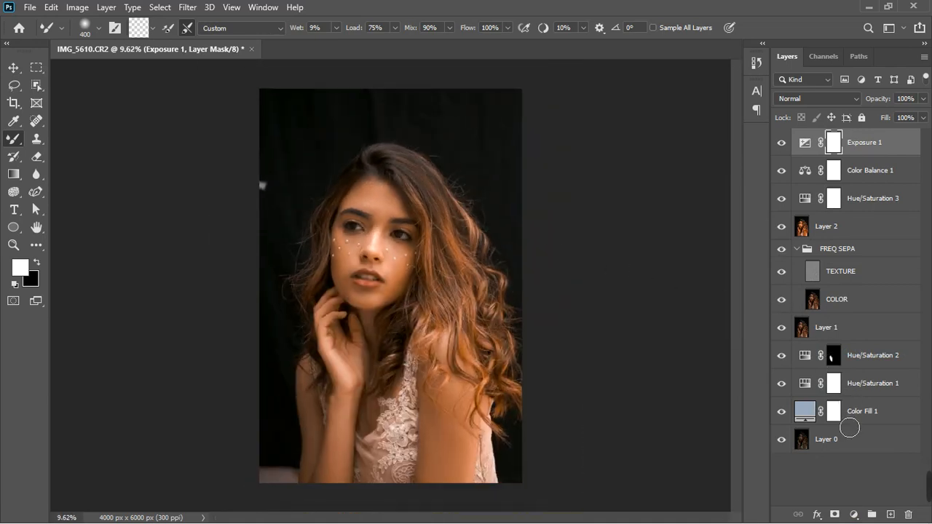
right_click(22, 145)
left_click(62, 139)
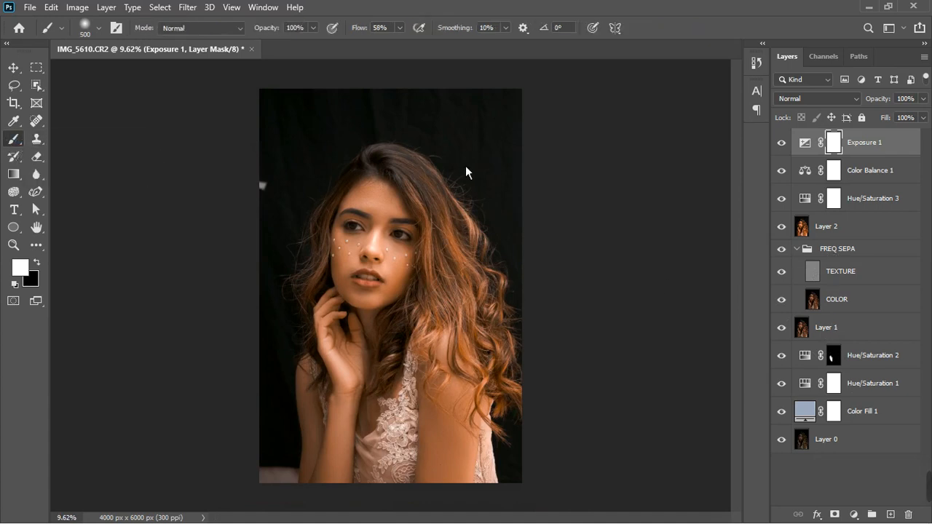
key("bracketright")
key("bracketright")
key("bracketright")
key("bracketright")
key("bracketright")
key("bracketright")
key("bracketright")
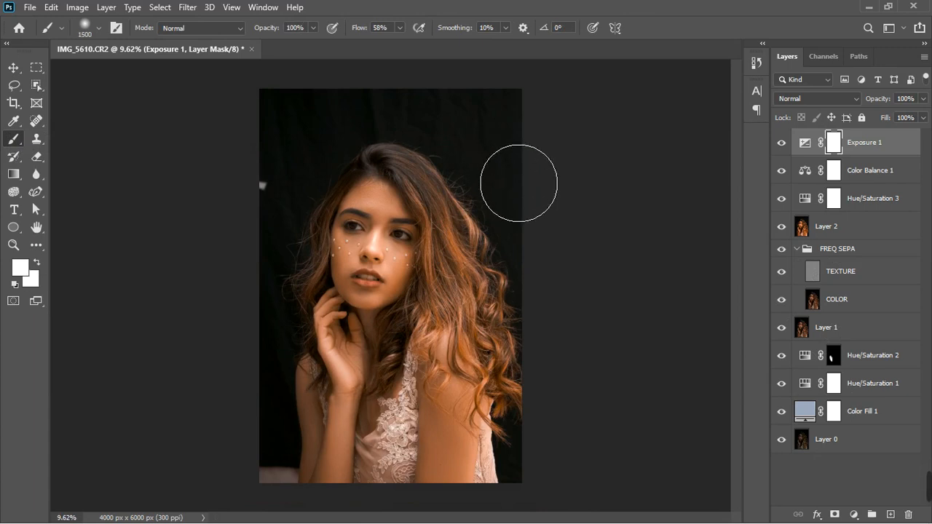
key("d")
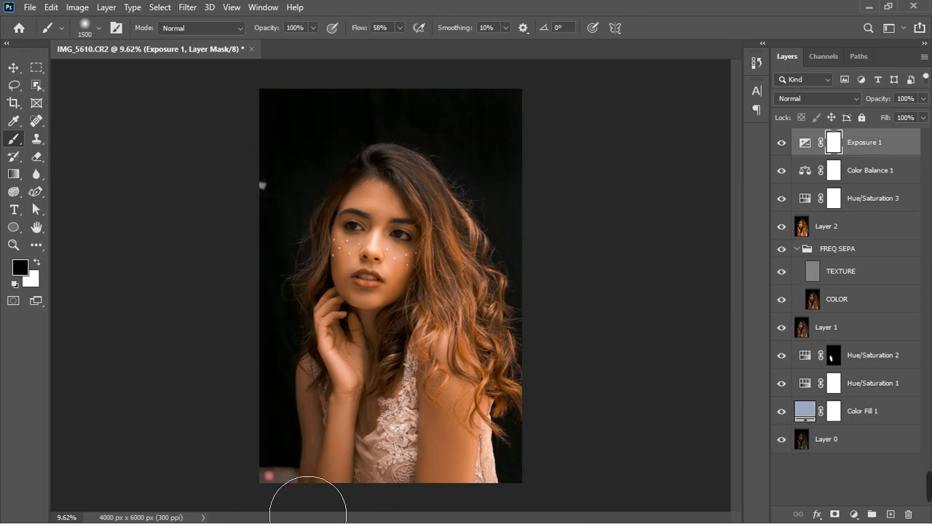
left_click_drag(308, 515, 311, 512)
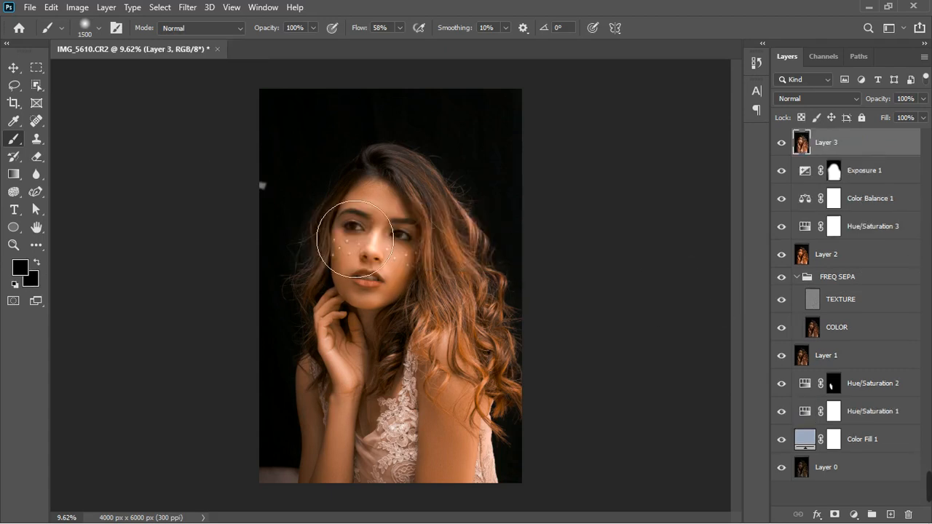
Use the Spot Healing Brush on the merged top layer to clean up the bright patch in the image's lower-left corner
left_click(37, 120)
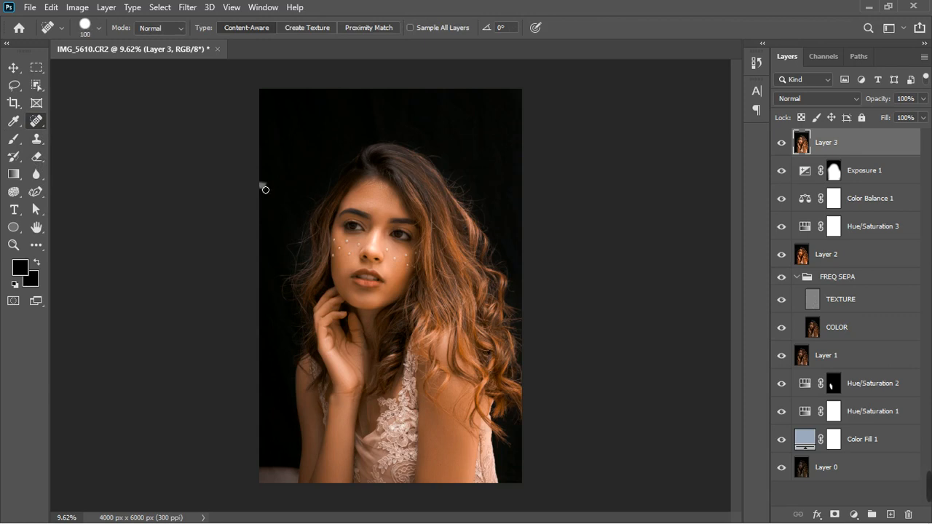
key("bracketright")
key("bracketright")
key("bracketright")
key("bracketright")
key("bracketright")
key("bracketright")
key("bracketright")
key("bracketleft")
key("bracketleft")
key("bracketleft")
key("bracketleft")
key("bracketleft")
key("bracketright")
key("bracketright")
left_click(289, 473)
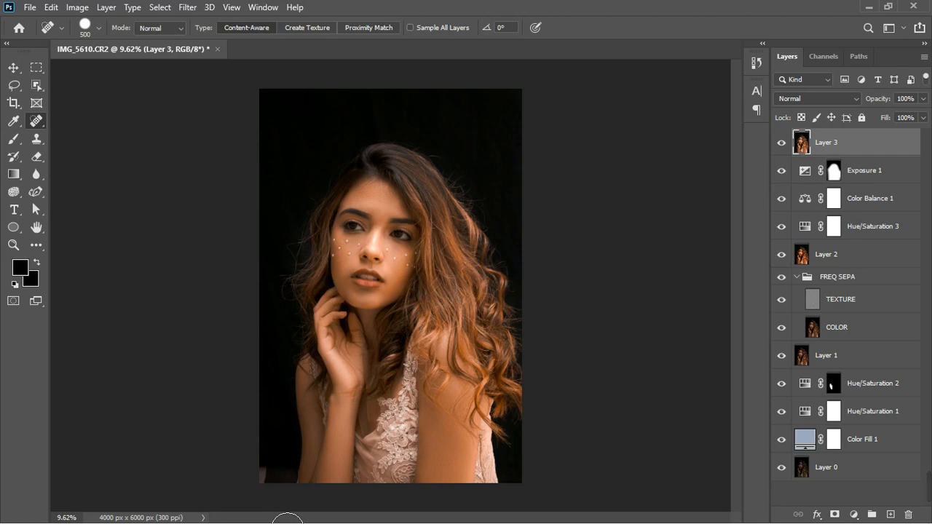
left_click(276, 469)
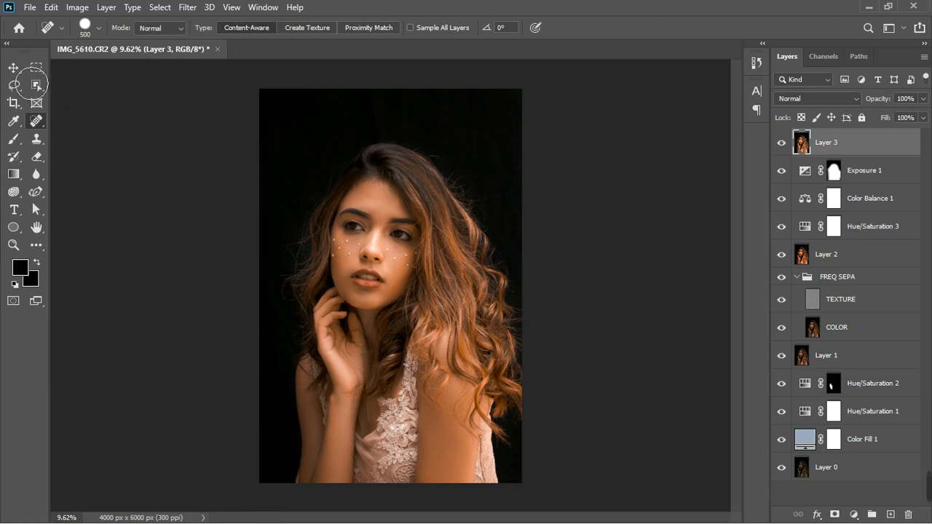
Add a Photo Filter adjustment layer and set its filter to Cooling Filter (80)
left_click(15, 69)
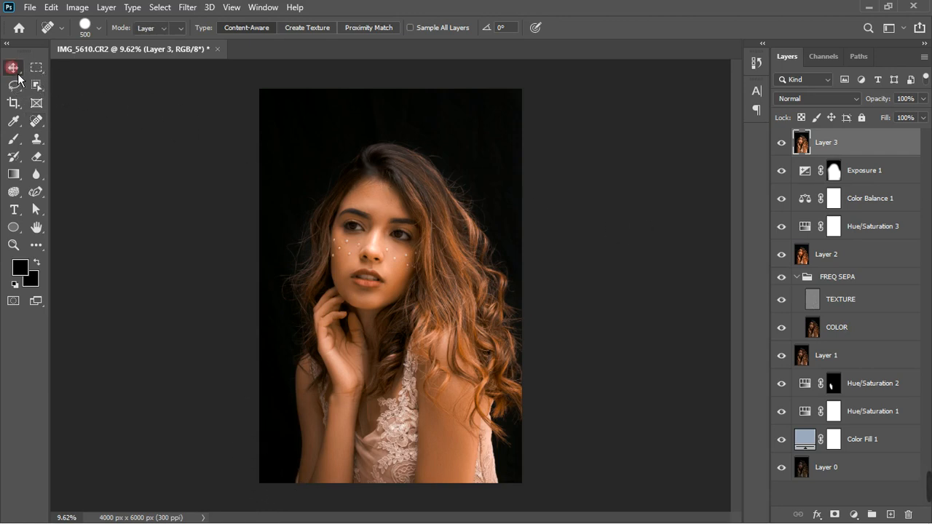
scroll(346, 223, "up", 4)
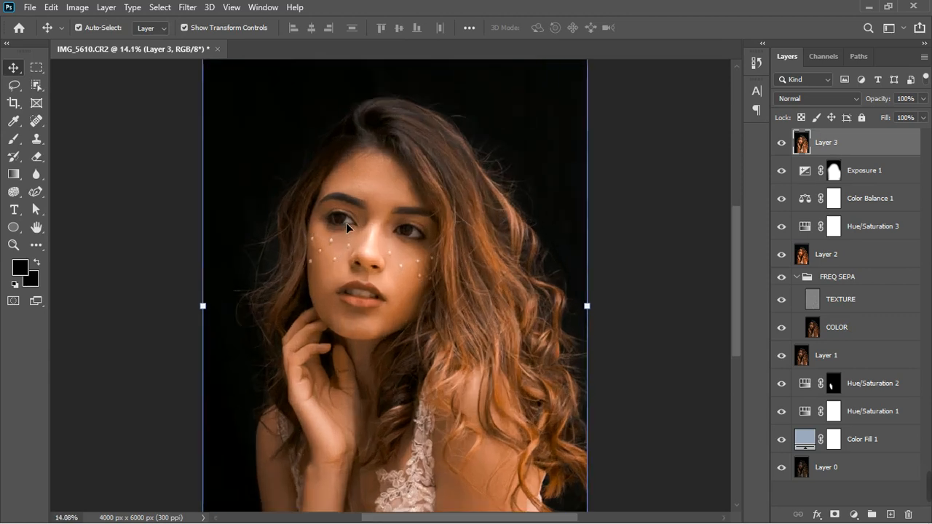
scroll(356, 223, "up", 2)
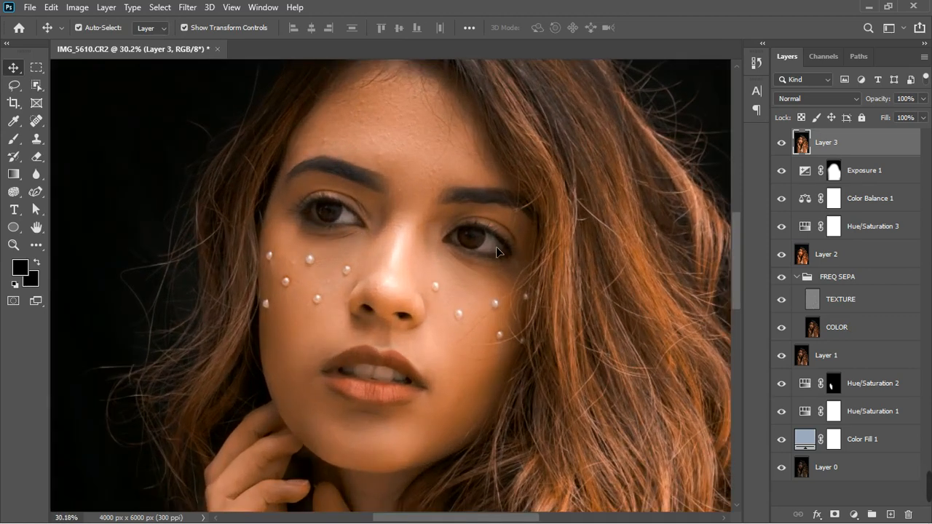
left_click(855, 514)
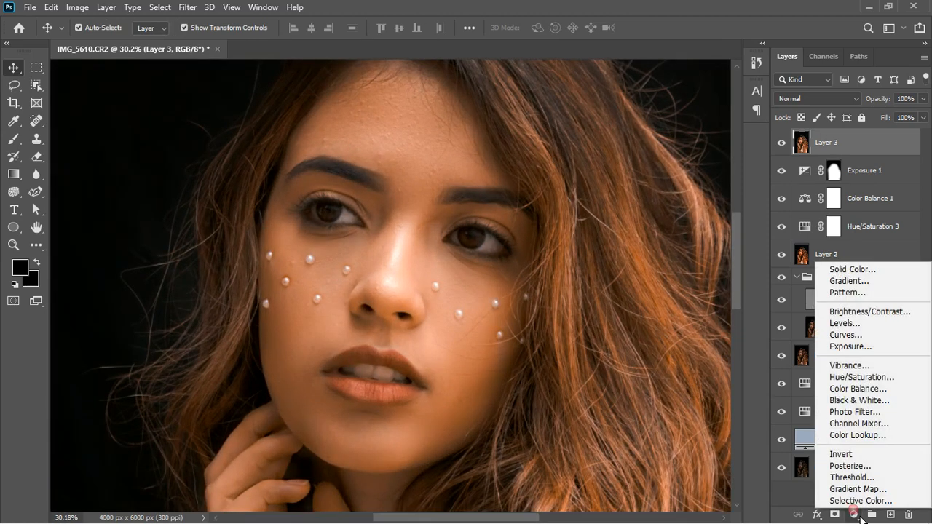
left_click(872, 416)
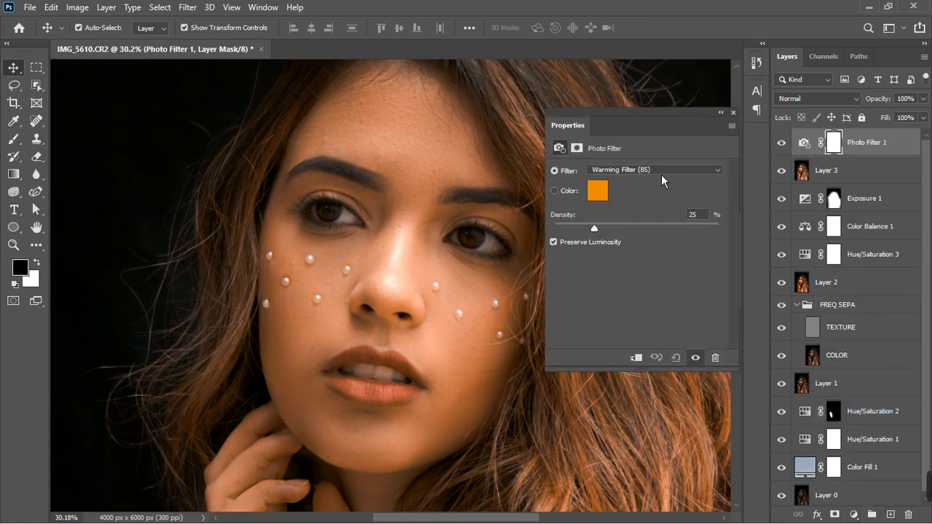
left_click(661, 175)
left_click(661, 175)
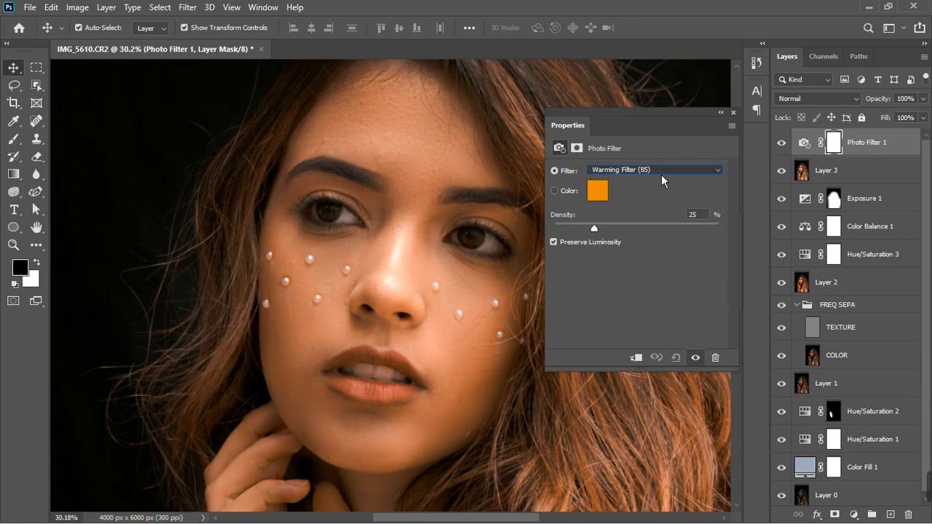
left_click(661, 174)
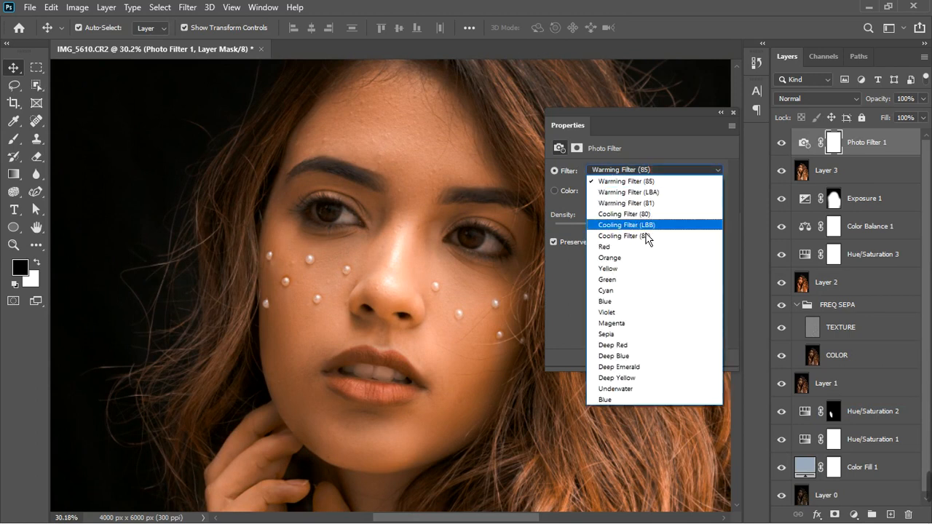
left_click(638, 214)
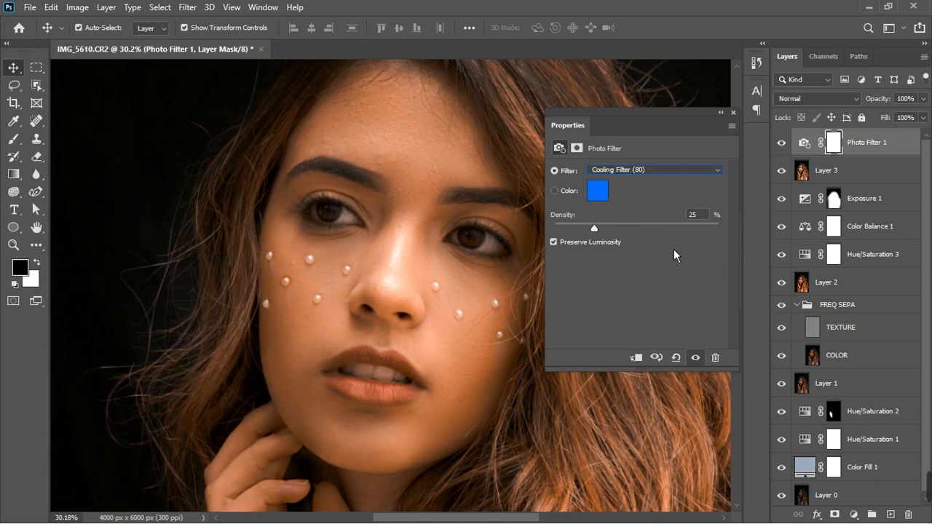
Add a Black & White adjustment layer above the Photo Filter layer
left_click(733, 112)
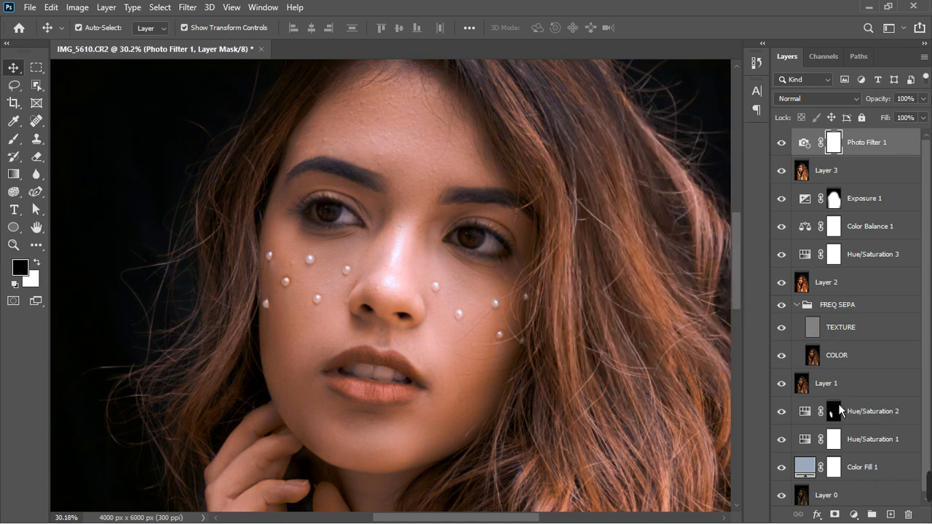
left_click(855, 515)
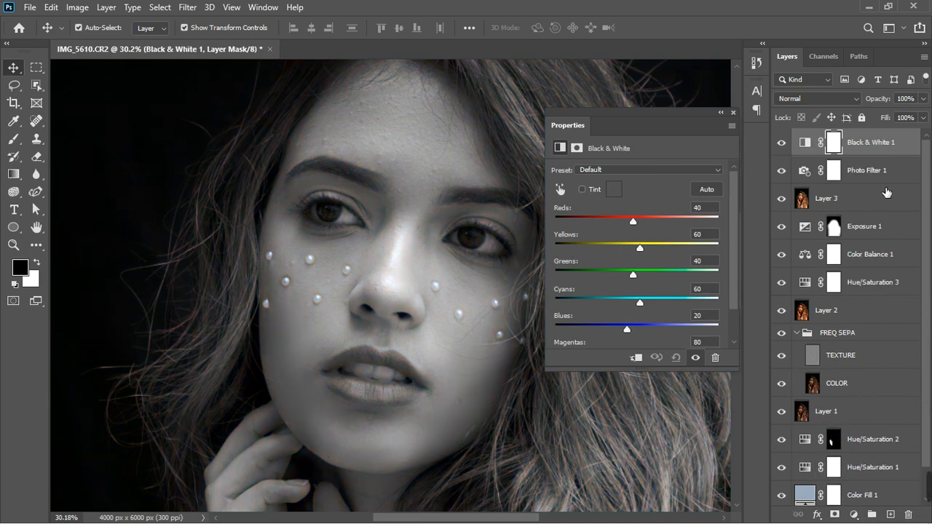
Group the Black & White and Photo Filter layers together into a new group
left_click(889, 173, "shift")
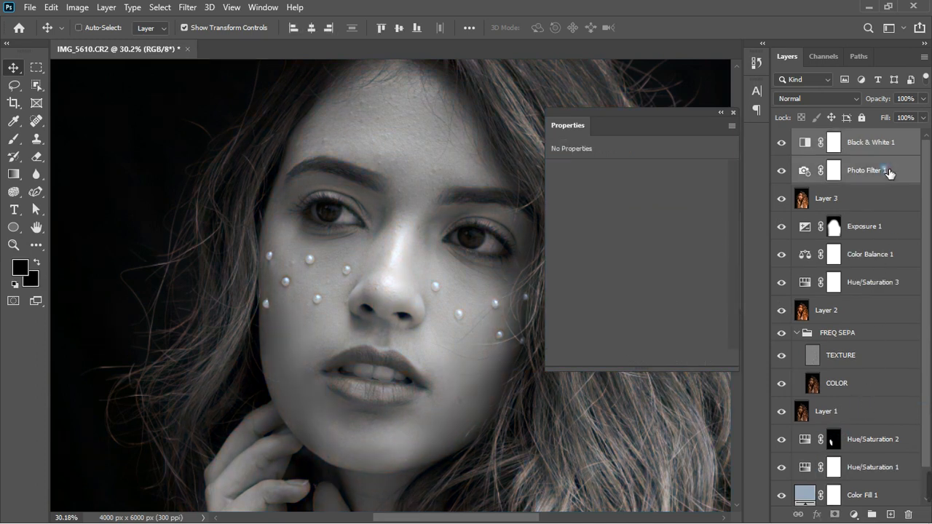
right_click(888, 174)
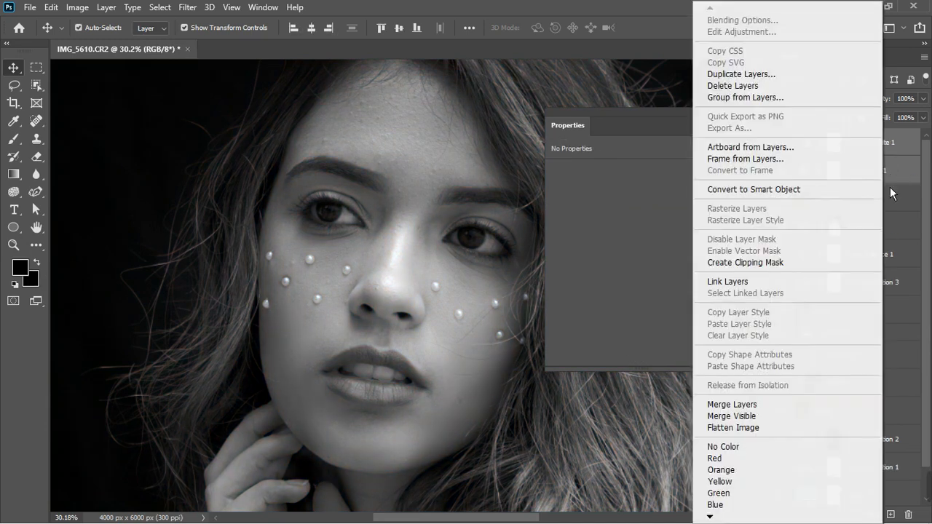
left_click(900, 503)
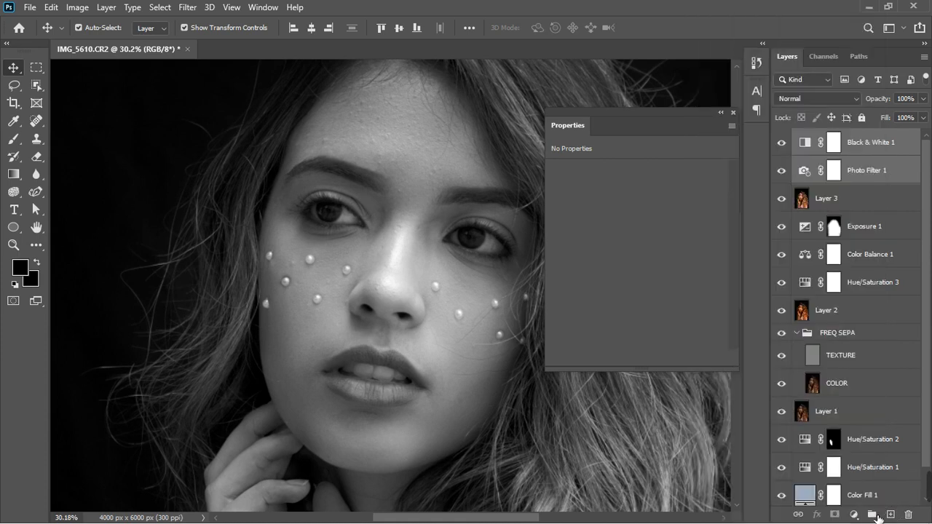
left_click(876, 516)
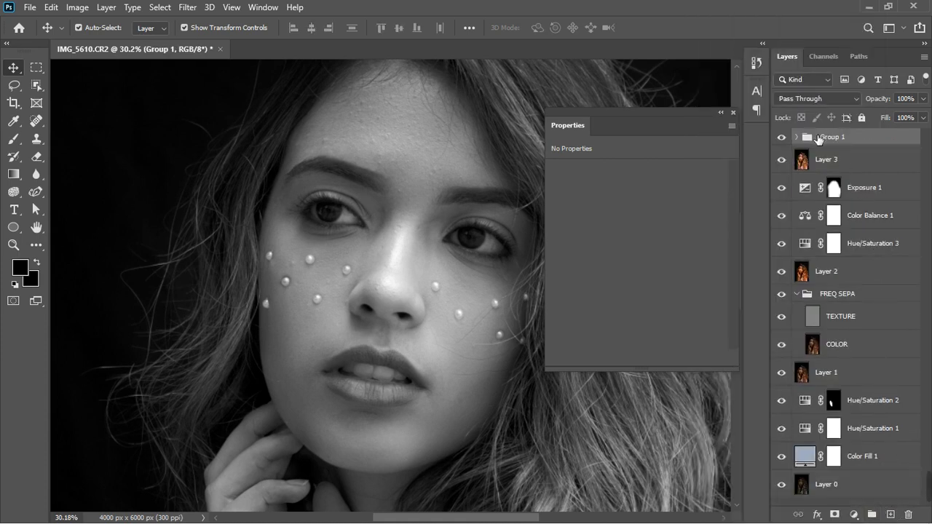
Add a layer mask to the new group and invert it to black
left_click(835, 515)
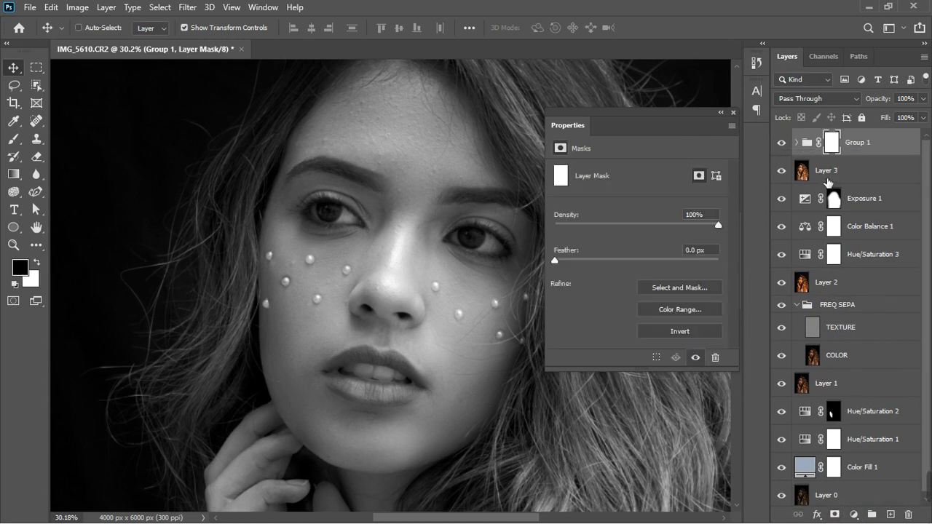
key("ctrl+i")
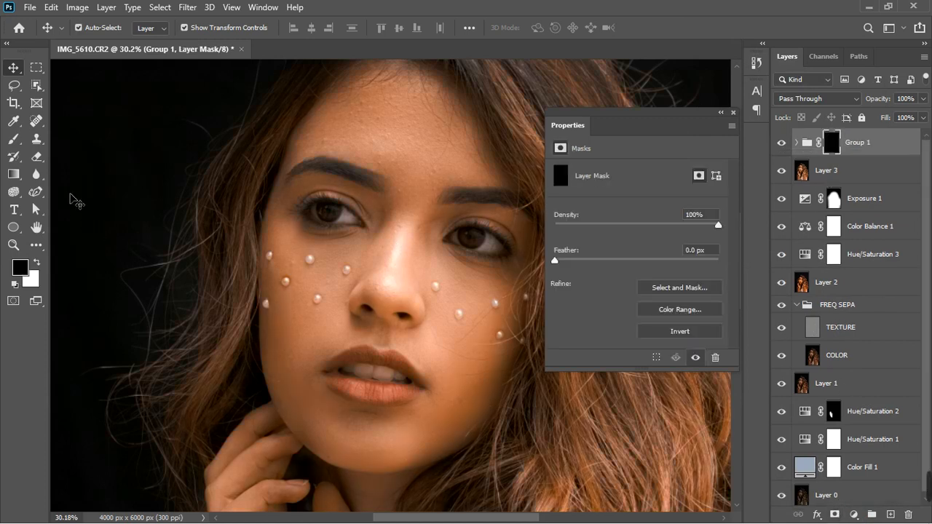
With a small white Brush at 10% flow, paint over the teeth on the group's mask
left_click(14, 139)
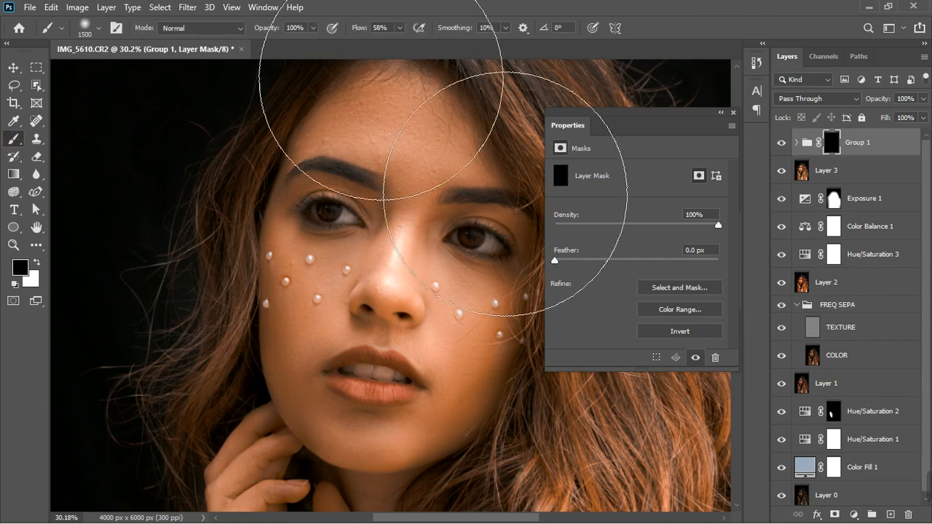
left_click(400, 28)
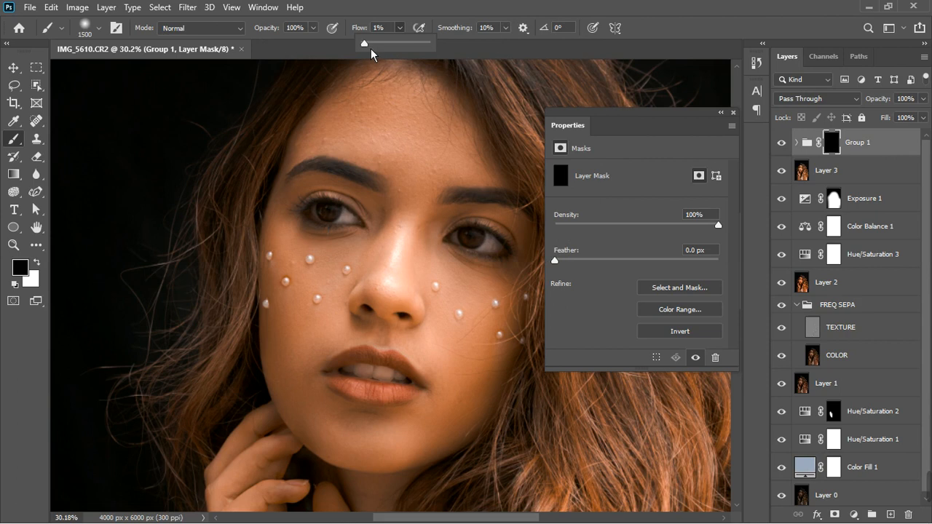
left_click_drag(372, 47, 372, 48)
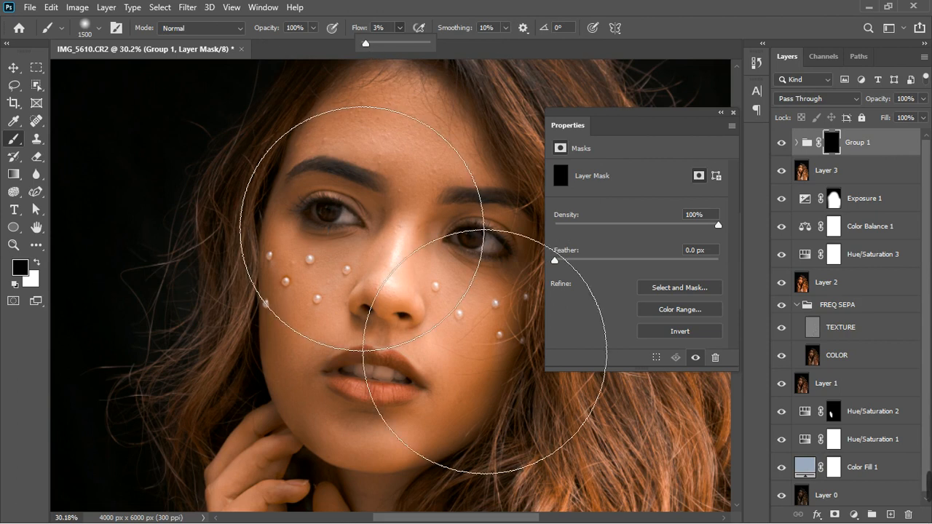
key("bracketleft")
key("bracketleft")
key("bracketleft")
key("bracketleft")
key("bracketleft")
key("bracketleft")
key("bracketleft")
key("bracketleft")
key("bracketleft")
key("bracketleft")
key("bracketleft")
key("bracketleft")
key("bracketleft")
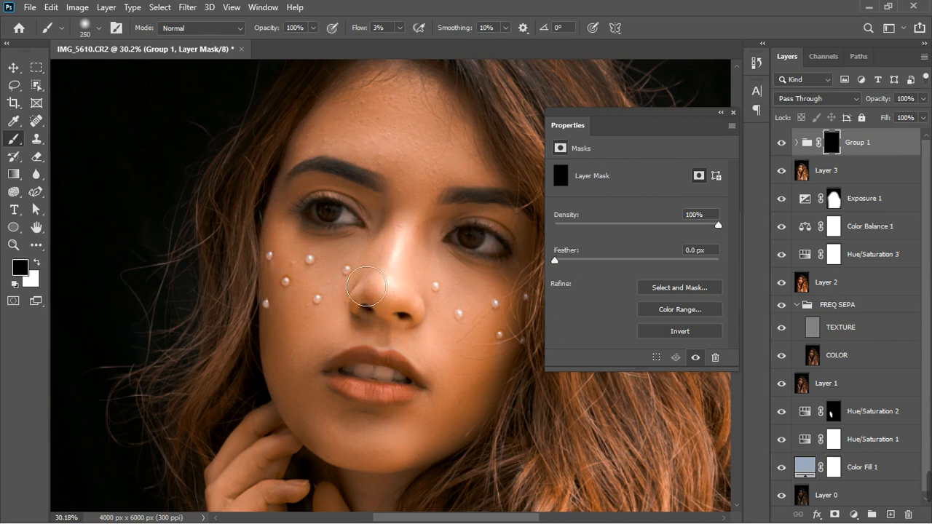
key("bracketleft")
key("bracketleft")
key("bracketleft")
key("bracketleft")
key("bracketleft")
key("bracketleft")
key("bracketleft")
key("bracketleft")
scroll(364, 371, "up", 6)
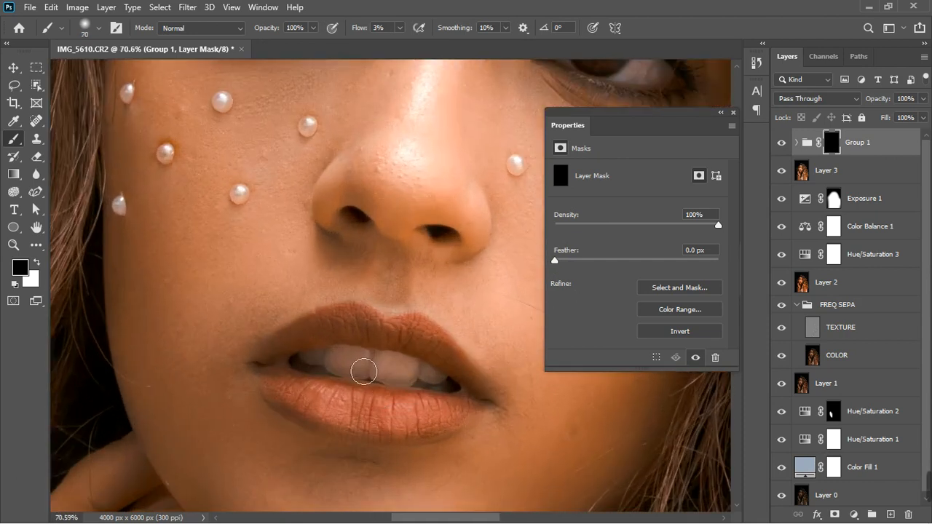
key("bracketright")
mouse_move(364, 371)
left_mouse_down()
mouse_move(434, 391)
mouse_move(407, 380)
mouse_move(333, 380)
mouse_move(437, 389)
mouse_move(395, 377)
mouse_move(381, 378)
mouse_move(434, 392)
mouse_move(364, 374)
left_mouse_up()
key("x")
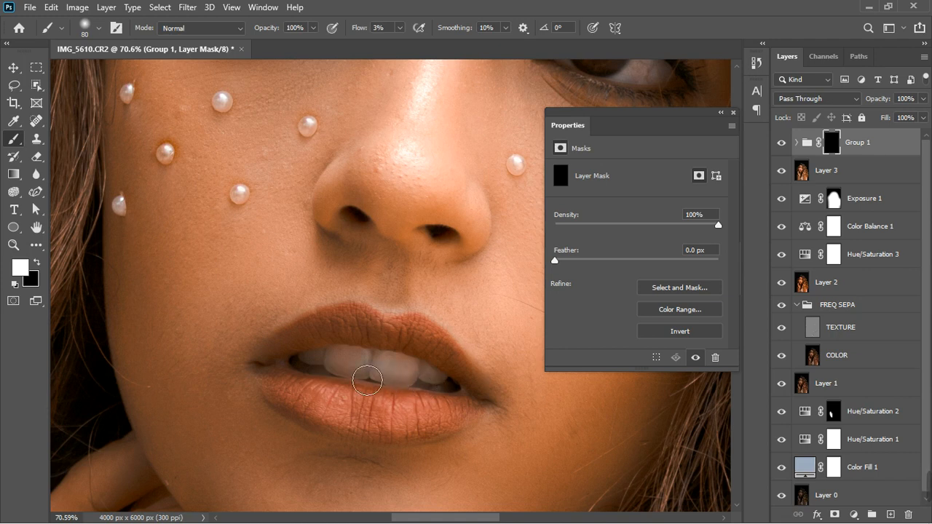
left_click(312, 28)
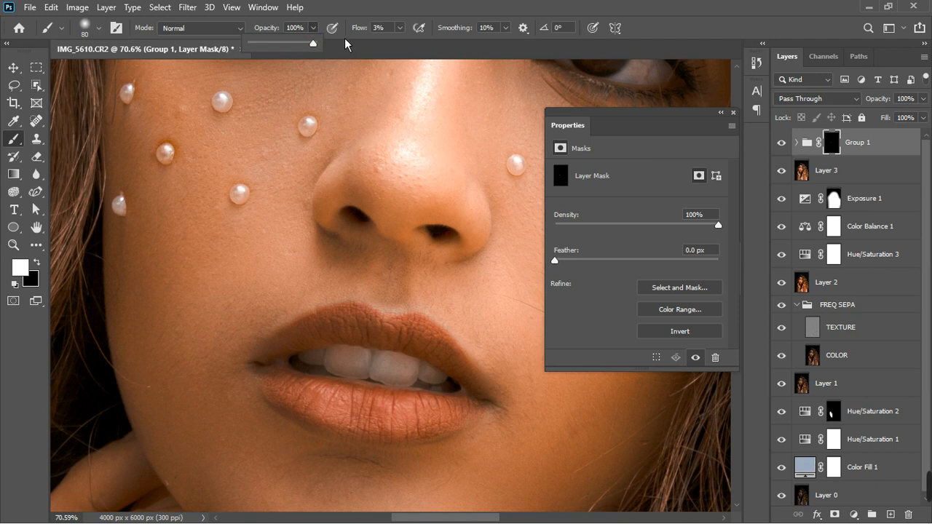
left_click(400, 28)
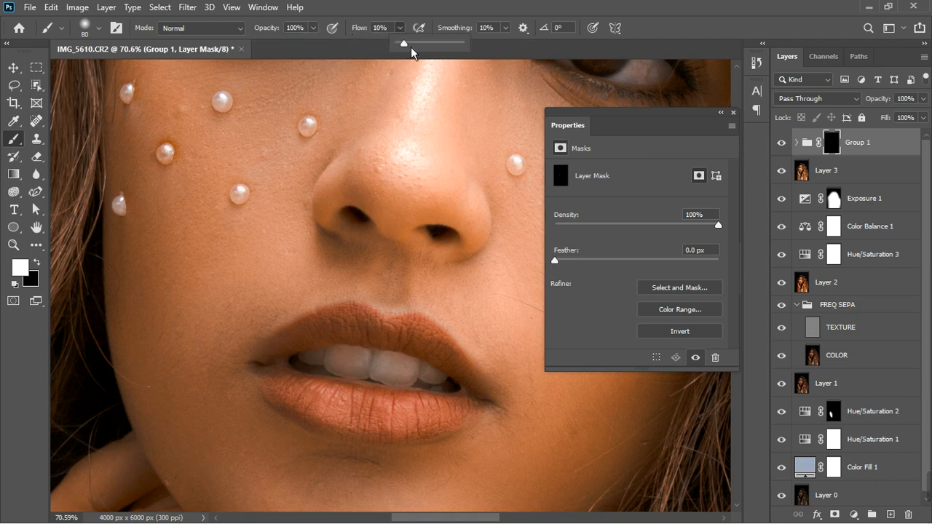
left_click(410, 375)
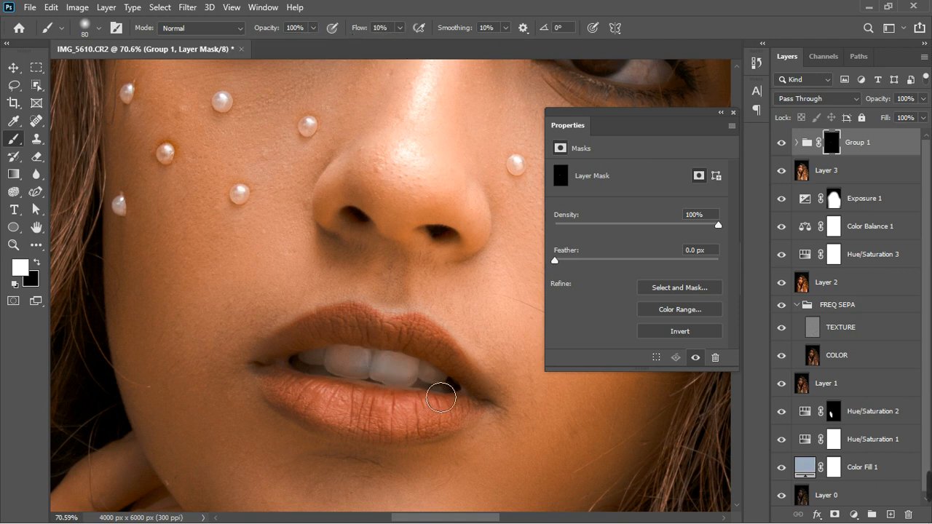
mouse_move(440, 397)
left_mouse_down()
mouse_move(362, 376)
mouse_move(325, 377)
mouse_move(343, 372)
mouse_move(334, 373)
mouse_move(339, 382)
mouse_move(356, 379)
mouse_move(327, 381)
mouse_move(420, 392)
mouse_move(348, 366)
mouse_move(452, 393)
mouse_move(363, 388)
mouse_move(416, 386)
mouse_move(470, 401)
mouse_move(327, 379)
mouse_move(433, 390)
mouse_move(367, 377)
mouse_move(409, 380)
mouse_move(446, 393)
mouse_move(398, 390)
mouse_move(362, 347)
left_mouse_up()
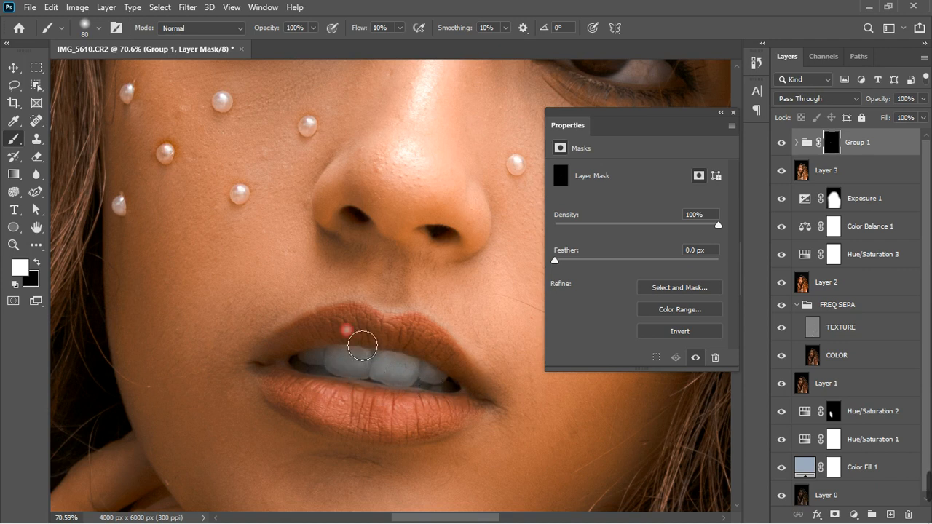
Paint over the whites of the eyes on the group's mask with a smaller brush
scroll(360, 324, "down", 5)
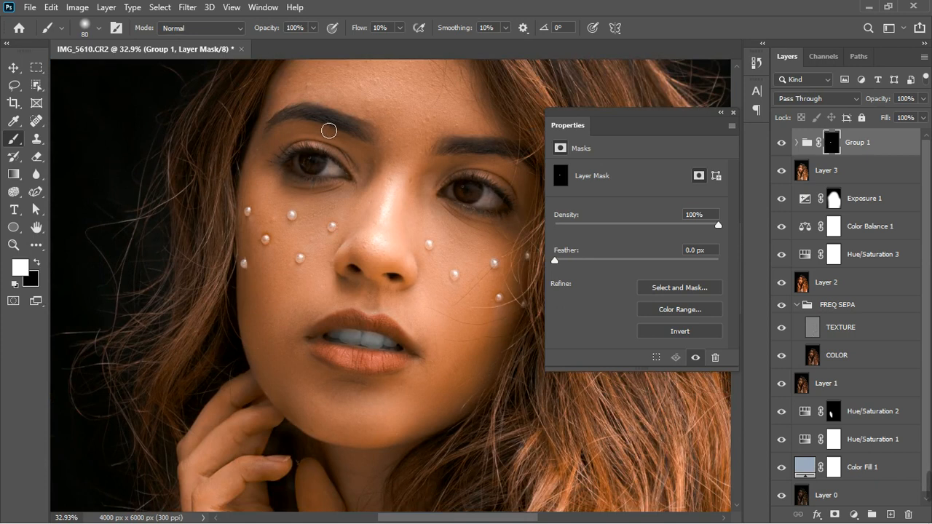
scroll(342, 164, "up", 5)
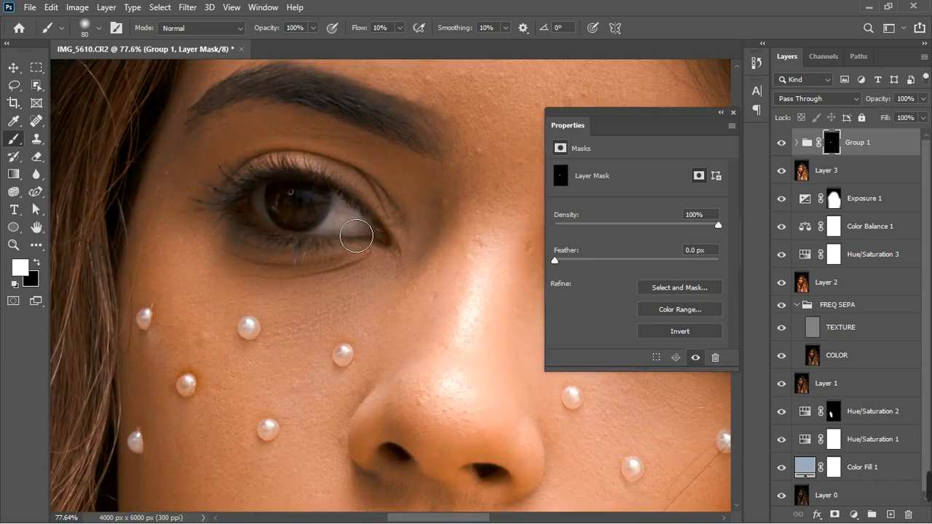
mouse_move(356, 235)
left_mouse_down()
mouse_move(348, 232)
mouse_move(381, 241)
mouse_move(354, 243)
mouse_move(349, 229)
mouse_move(332, 227)
left_mouse_up()
key("bracketleft")
key("bracketleft")
key("bracketleft")
scroll(292, 241, "down", 5)
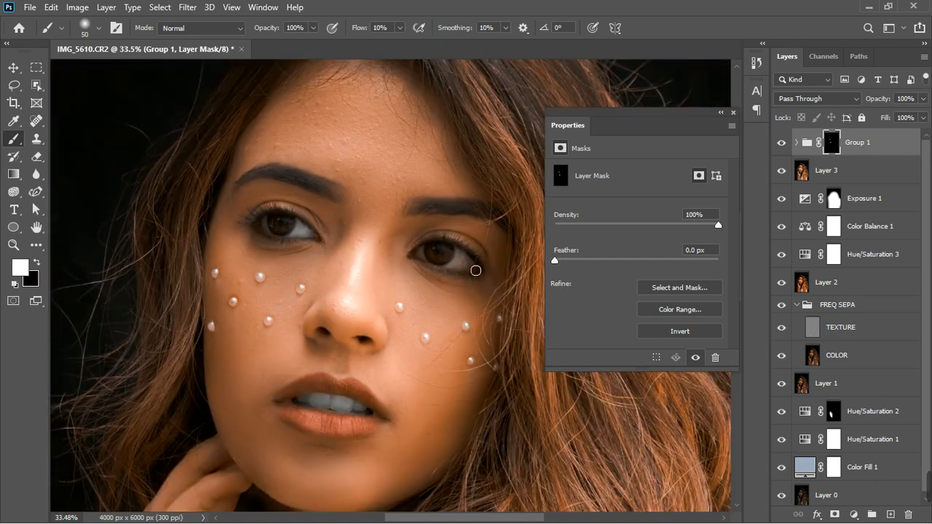
scroll(475, 270, "up", 4)
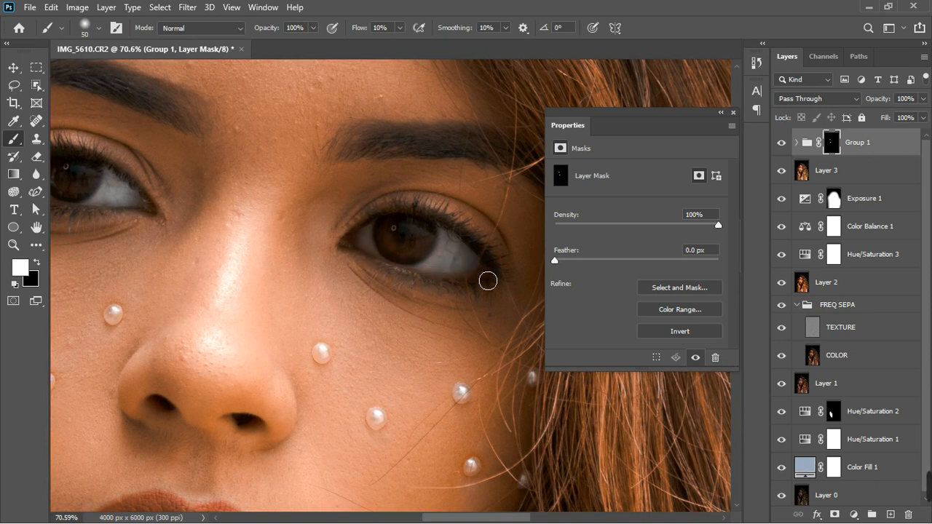
scroll(426, 273, "down", 6)
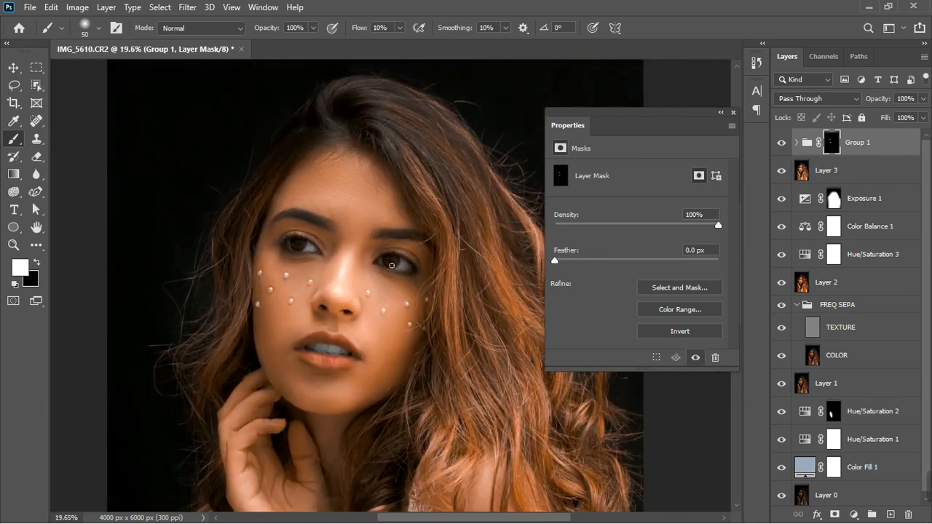
scroll(404, 248, "down", 3)
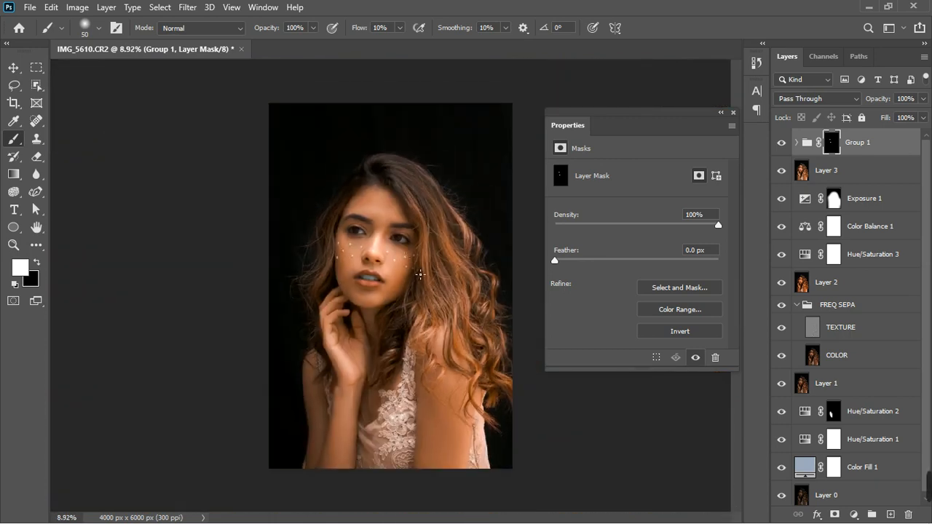
scroll(420, 274, "up", 1)
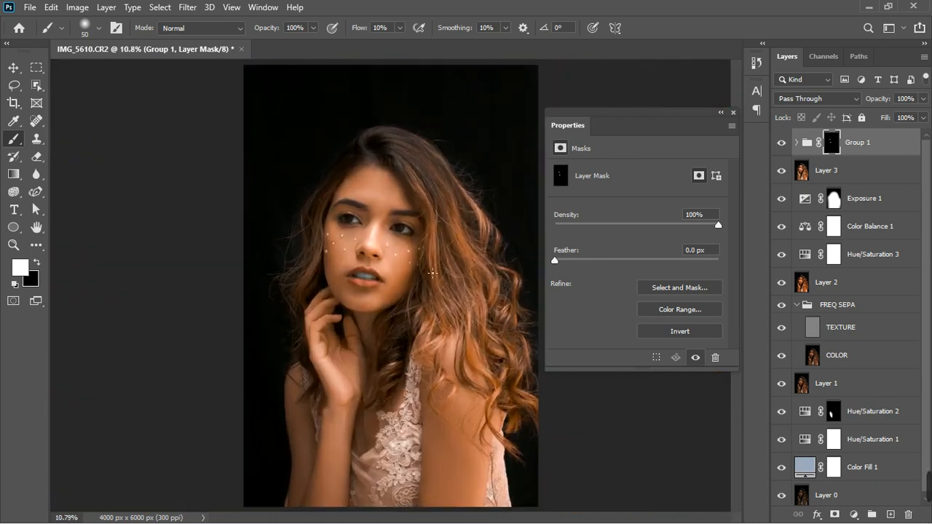
Toggle the group's visibility to compare, then set the group's opacity to 70%
left_click(787, 143)
left_click(782, 143)
left_click(924, 100)
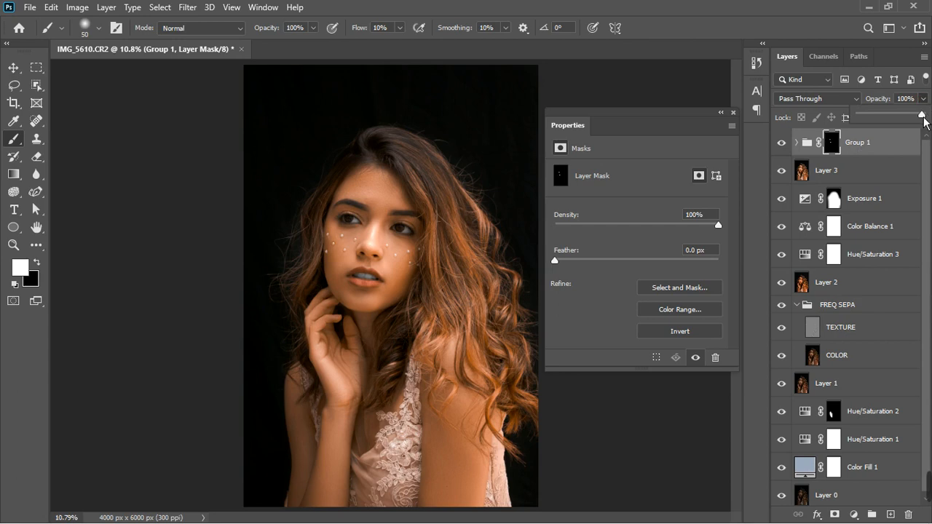
left_click_drag(928, 117, 913, 128)
Add a Hue/Saturation adjustment layer and raise the Reds saturation to +33
left_click(854, 515)
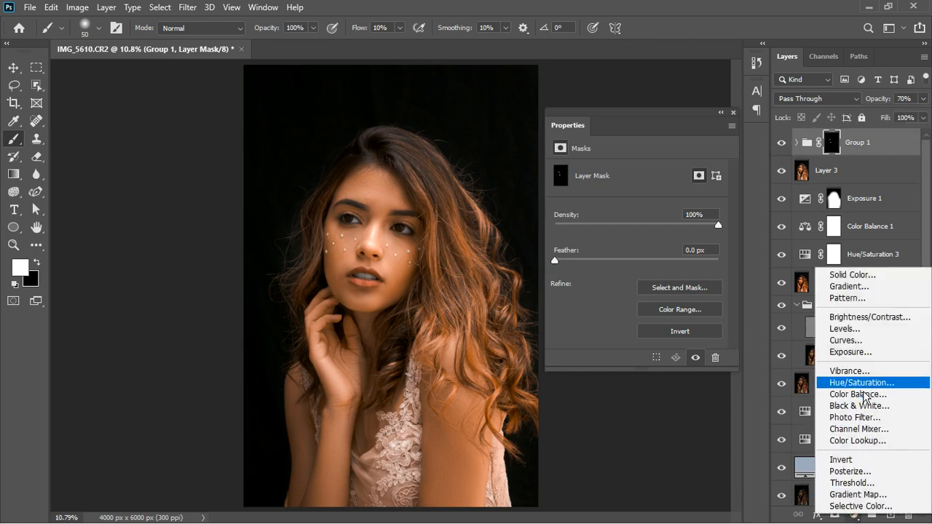
left_click(863, 386)
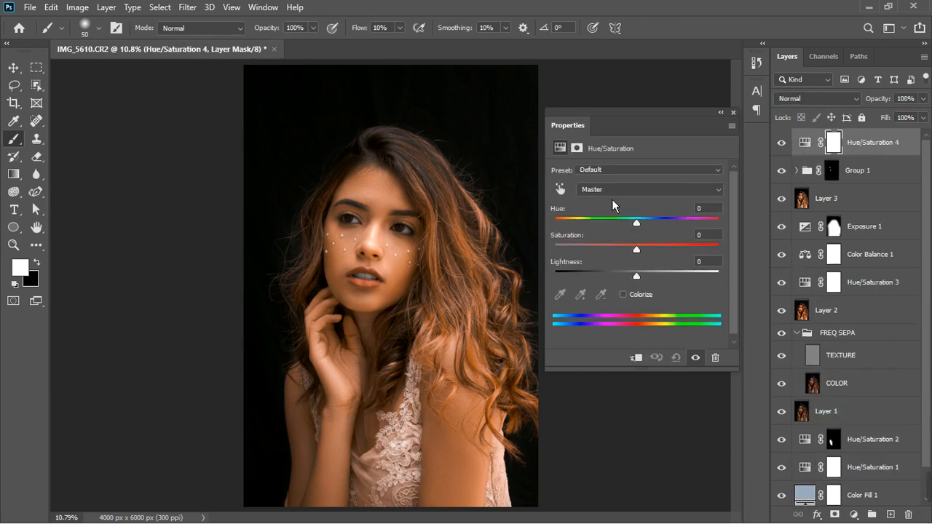
left_click(606, 189)
left_click(615, 211)
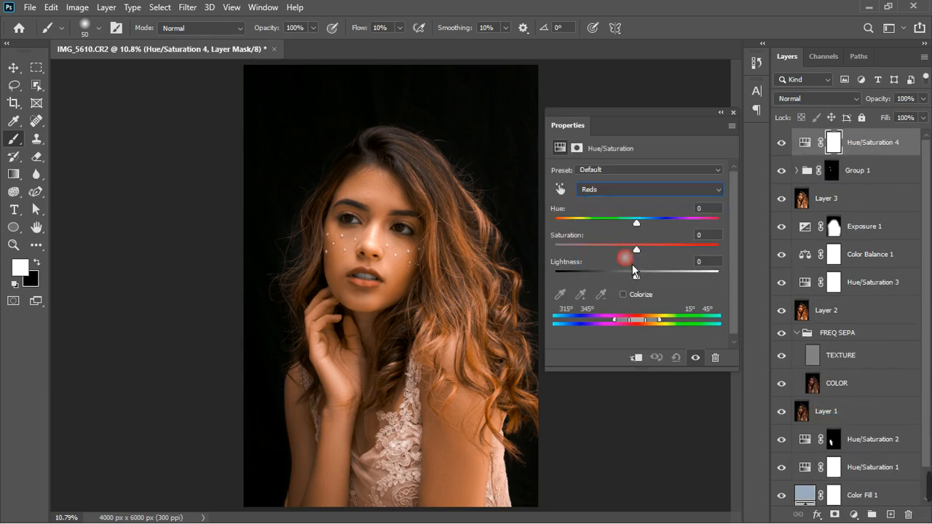
left_click_drag(644, 258, 648, 255)
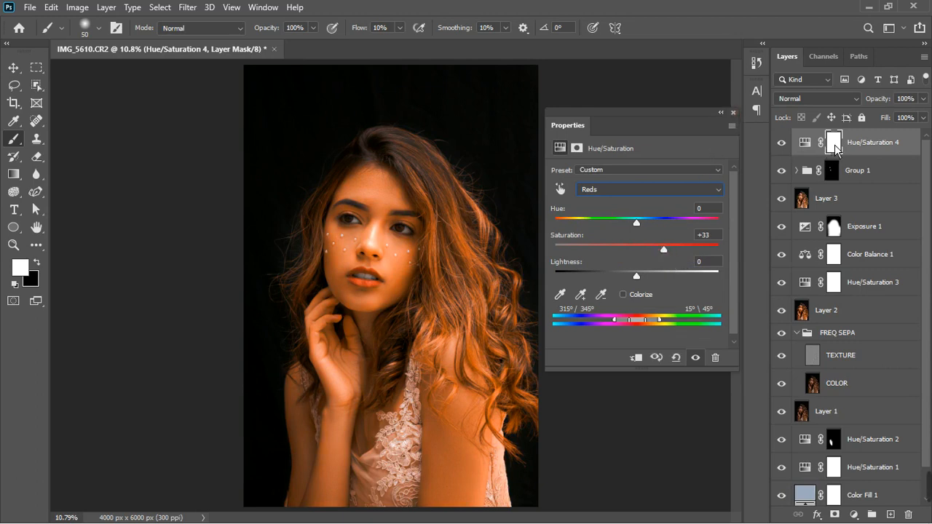
Invert the new Hue/Saturation layer's mask to black and paint white over the lips to reveal the saturation
left_click(733, 112)
key("ctrl+i")
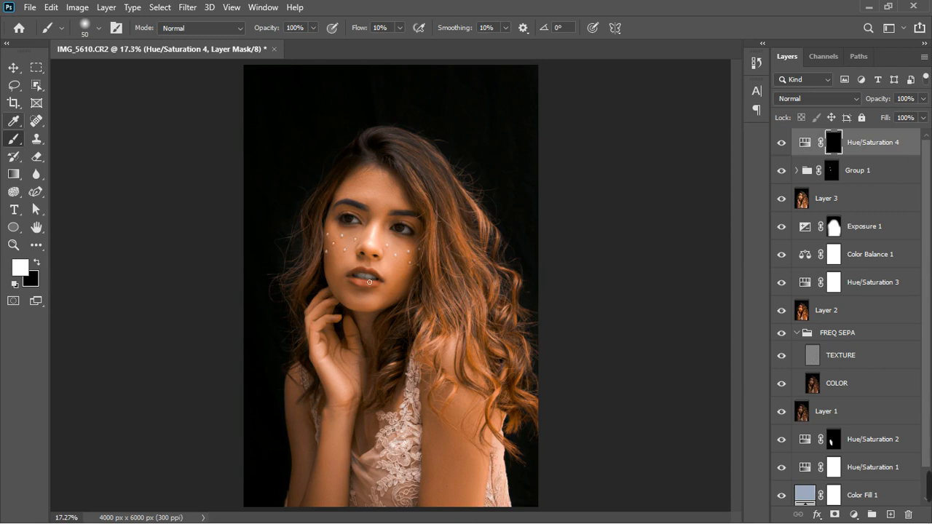
scroll(366, 285, "up", 2)
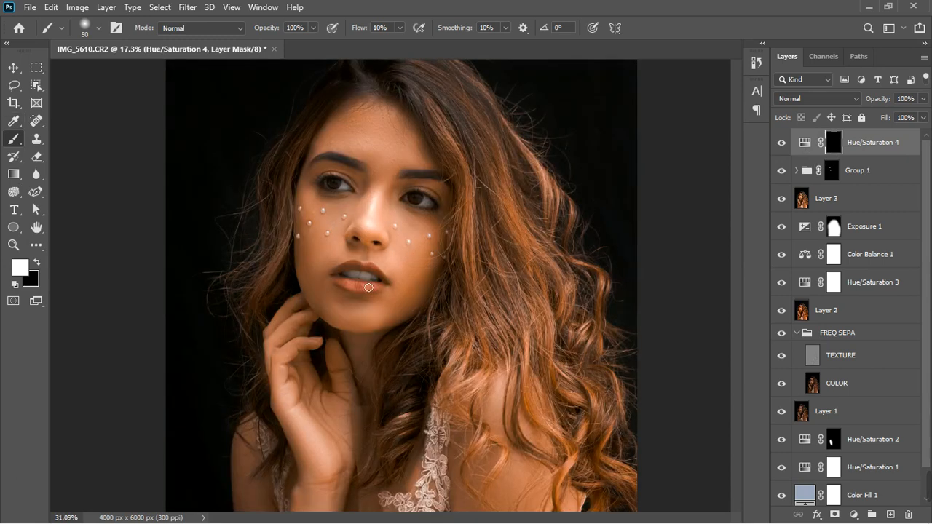
scroll(369, 287, "up", 2)
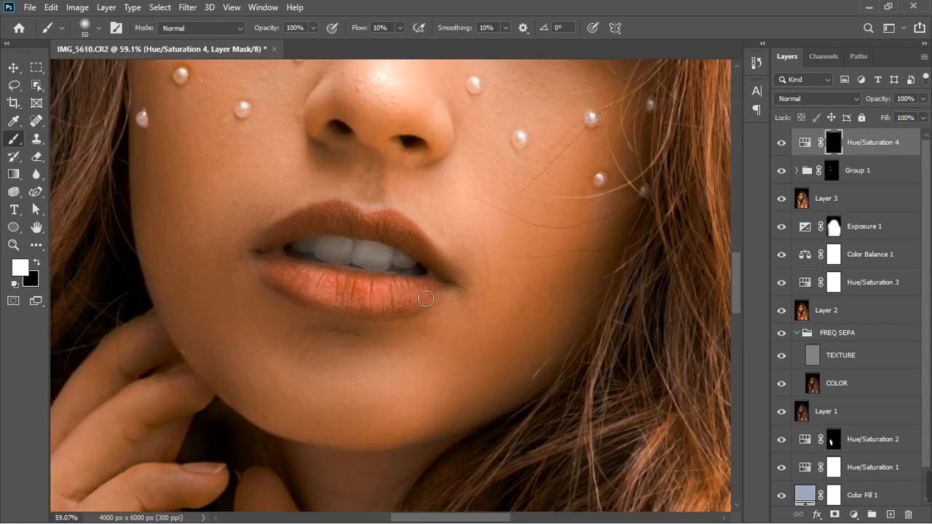
mouse_move(426, 298)
left_mouse_down()
mouse_move(377, 300)
mouse_move(300, 281)
mouse_move(287, 289)
mouse_move(285, 280)
mouse_move(331, 296)
left_mouse_up()
key("bracketright")
key("bracketright")
mouse_move(411, 316)
left_mouse_down()
mouse_move(442, 306)
mouse_move(371, 310)
mouse_move(289, 277)
mouse_move(300, 290)
left_mouse_up()
scroll(405, 291, "down", 4)
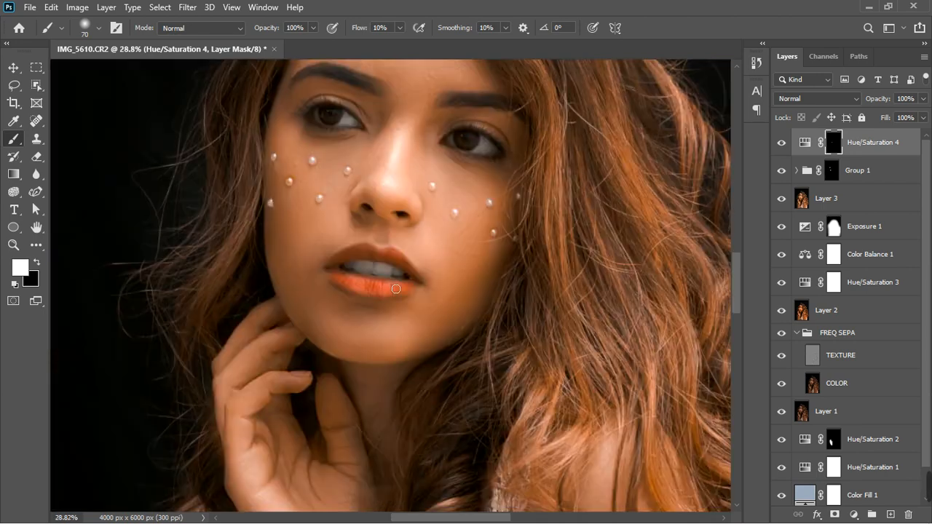
scroll(398, 289, "down", 3)
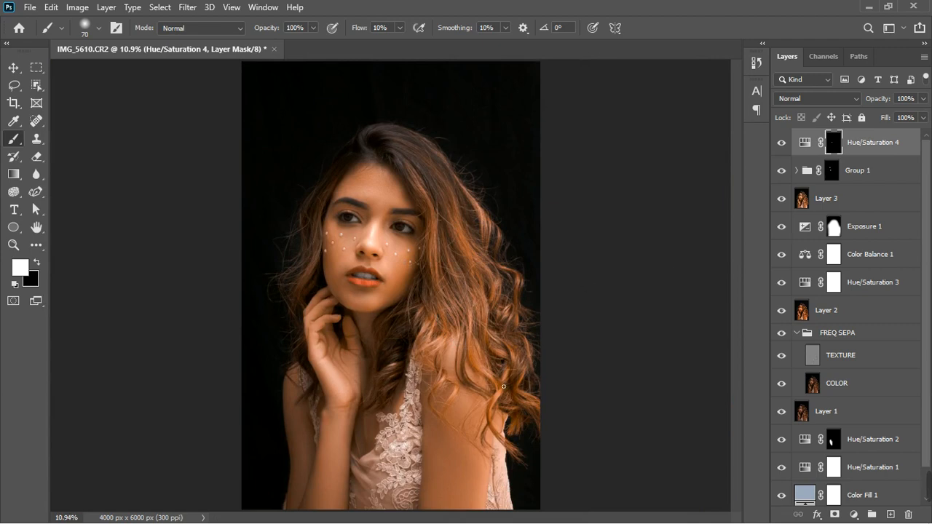
Stamp all visible layers into a new merged layer and hide the visibility of every layer beneath it except TEXTURE and COLOR
scroll(403, 190, "down", 1)
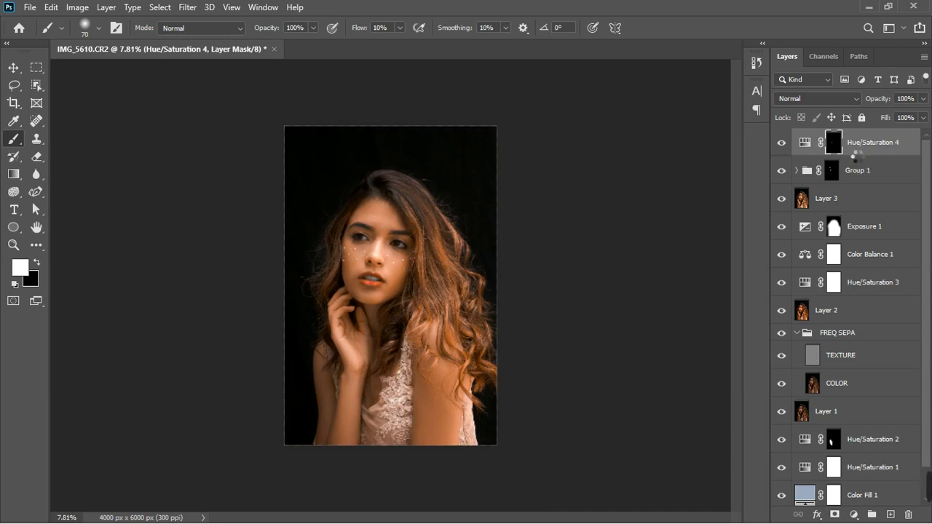
key("ctrl+shift+alt+e")
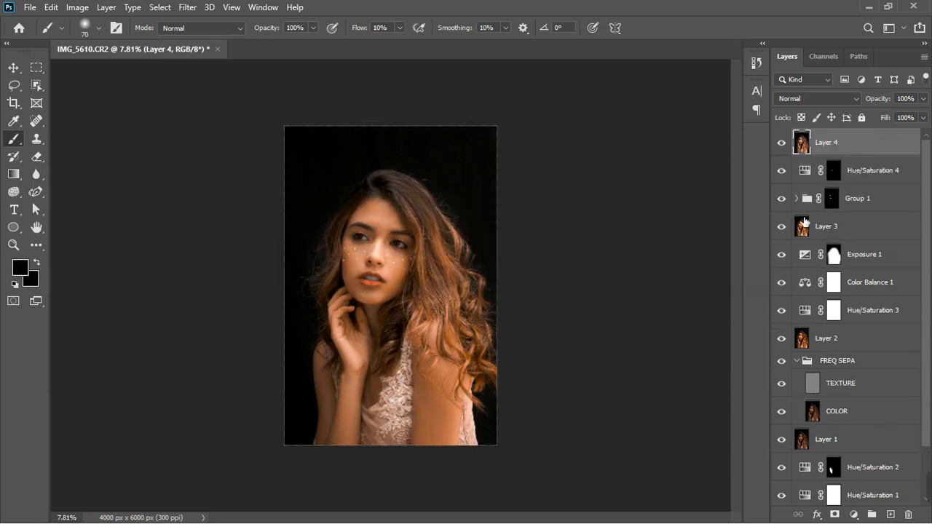
left_click(867, 179)
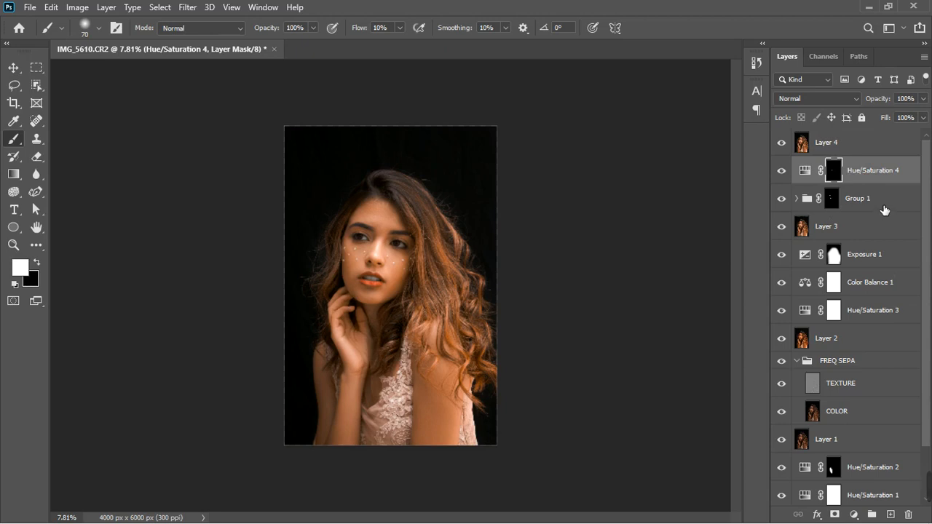
left_click(781, 198)
left_click_drag(784, 259, 783, 173)
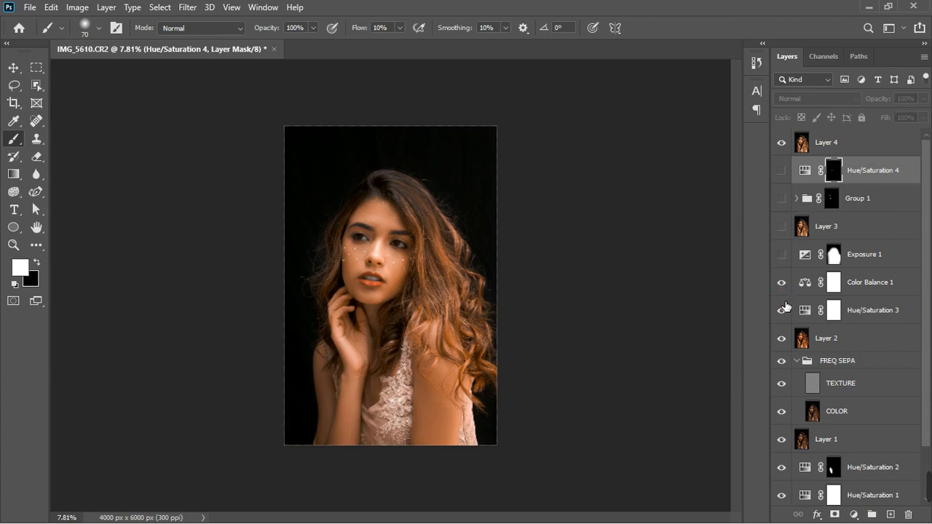
left_click_drag(782, 282, 791, 388)
left_click(782, 442)
scroll(788, 456, "down", 2)
left_click(782, 408)
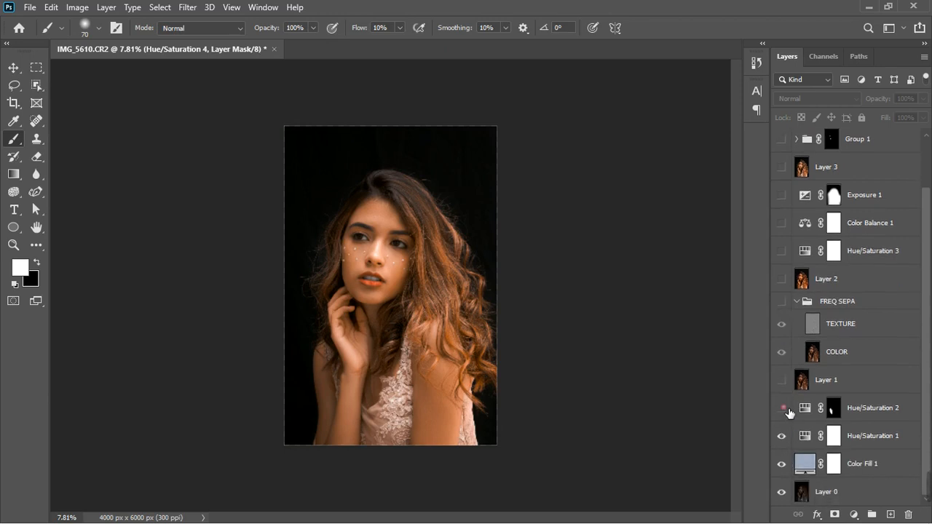
left_click(782, 436)
left_click(783, 464)
scroll(783, 335, "up", 2)
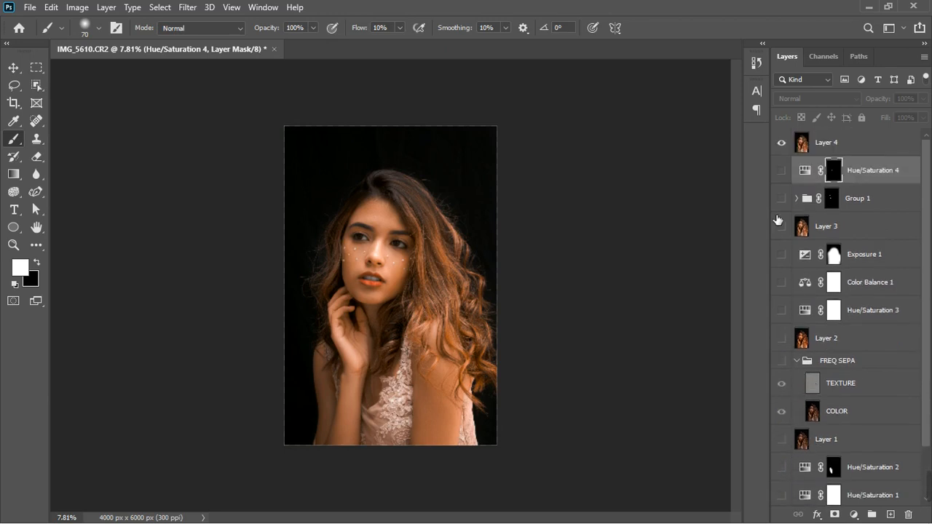
Toggle the merged layer's visibility to compare it against the frequency-separation base
left_click(782, 143)
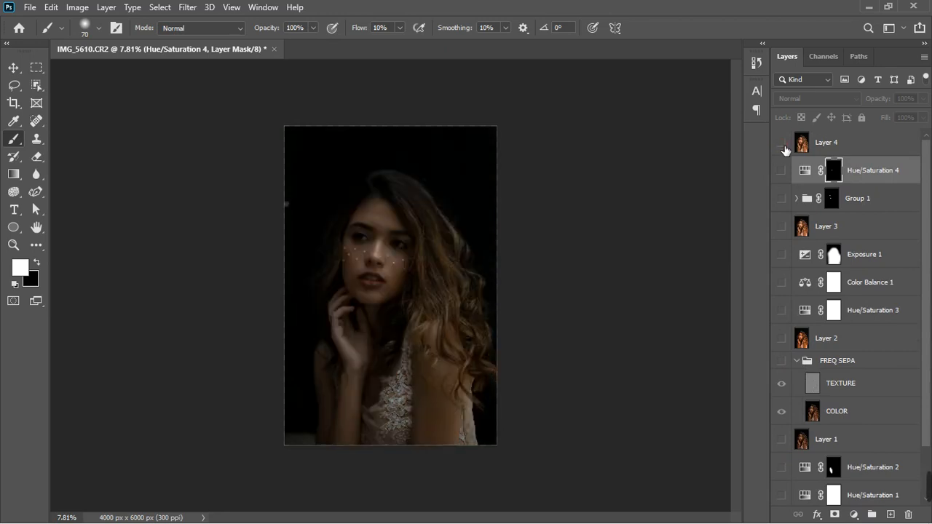
left_click(782, 144)
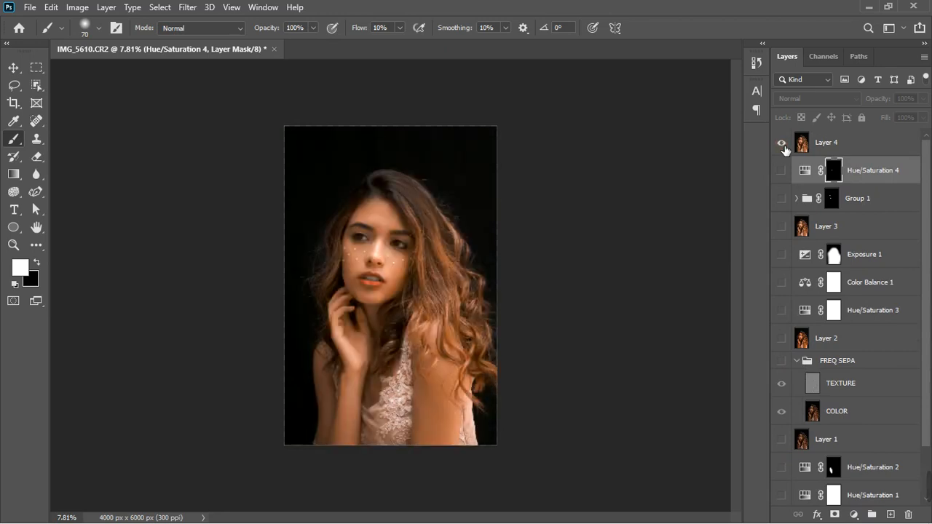
left_click(782, 146)
left_click(781, 144)
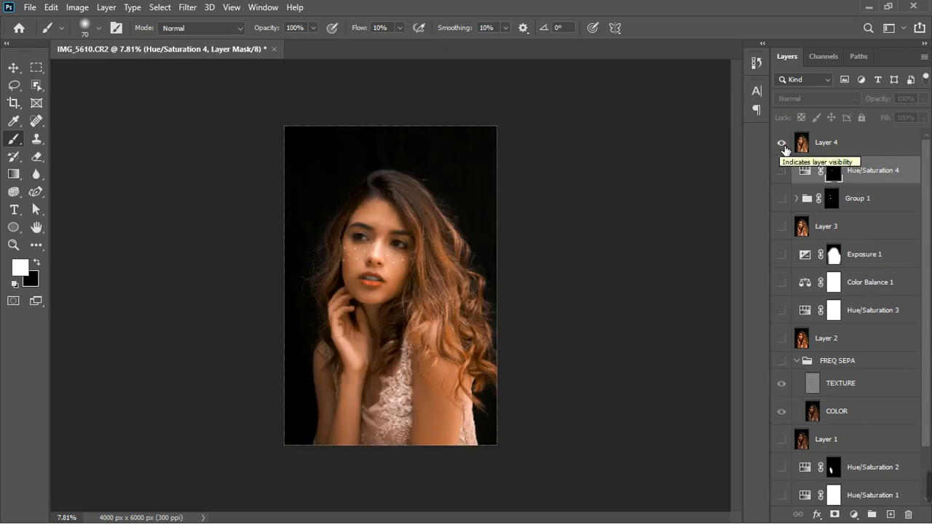
Add a Hue/Saturation adjustment layer above the merged layer
left_click(877, 150)
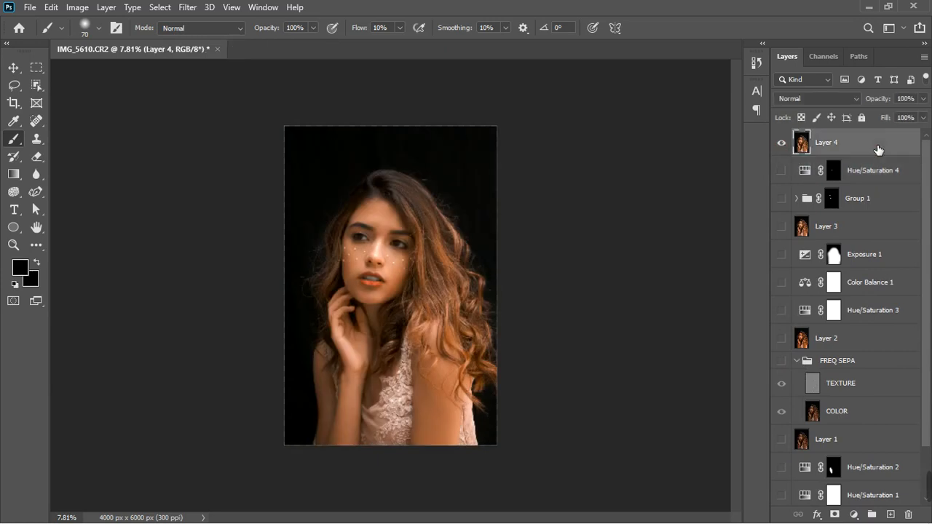
left_click(856, 515)
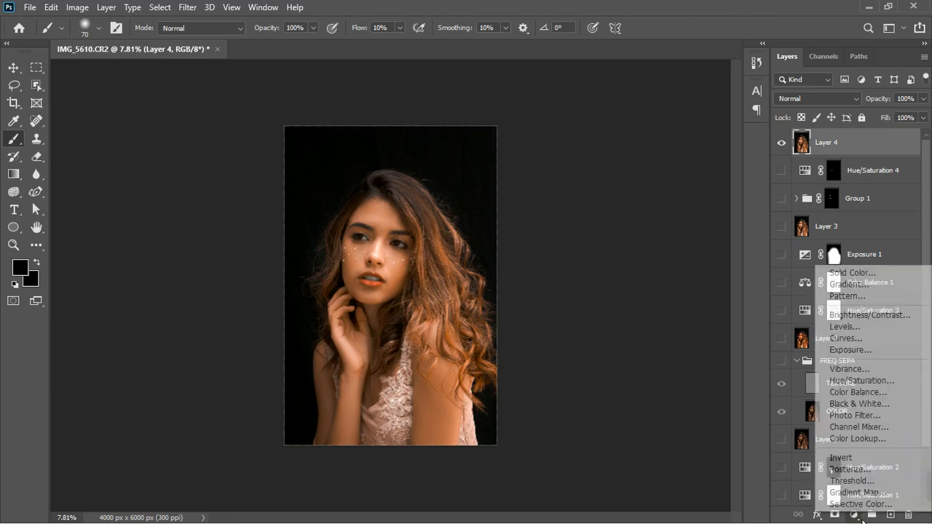
left_click(869, 386)
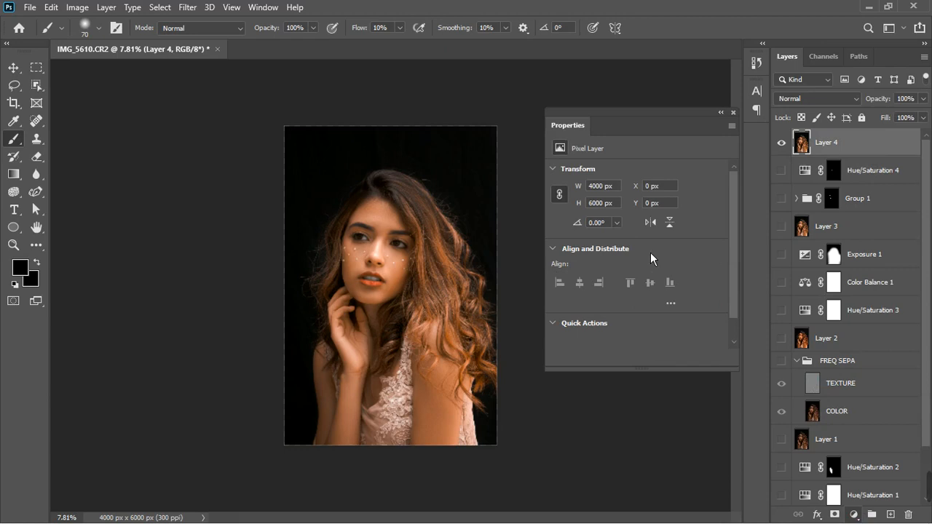
Sample the hair with the targeted adjustment tool, shift its hue to +113 and widen the colour range sliders
left_click(565, 196)
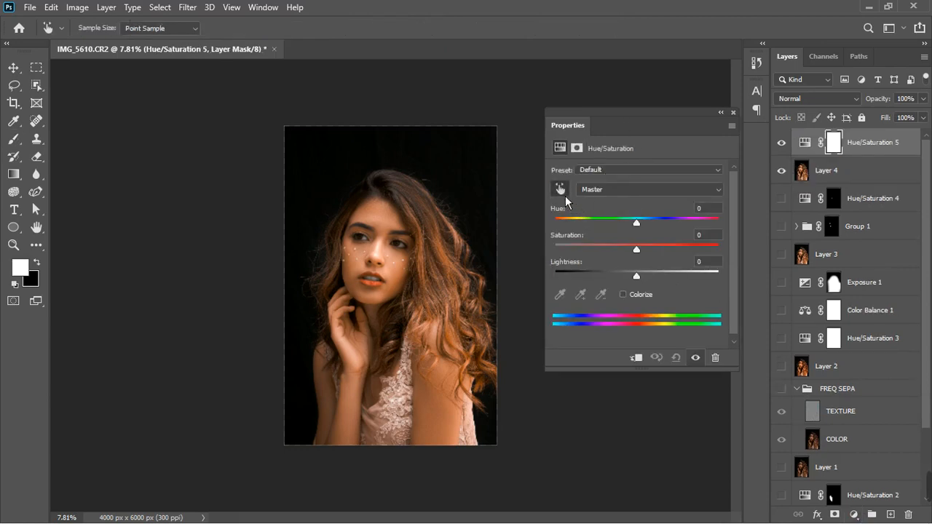
left_click(447, 254)
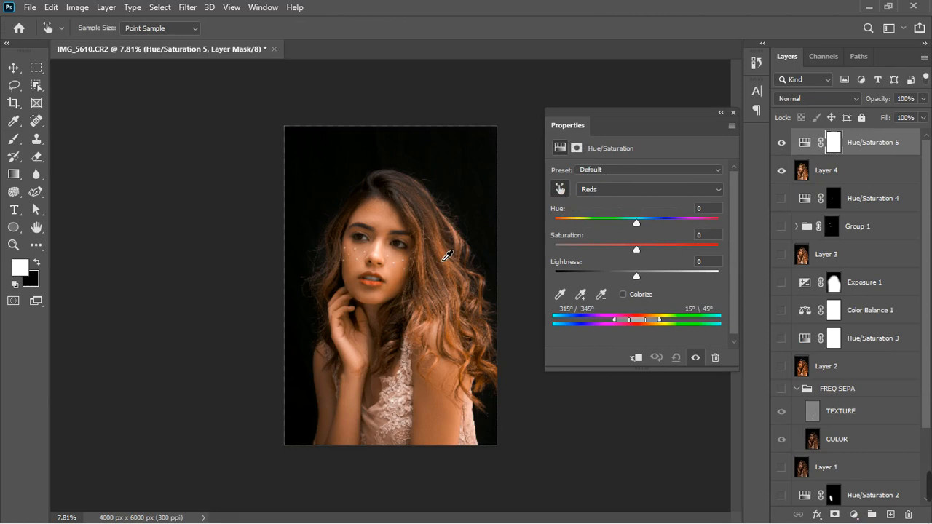
left_click_drag(645, 228, 699, 239)
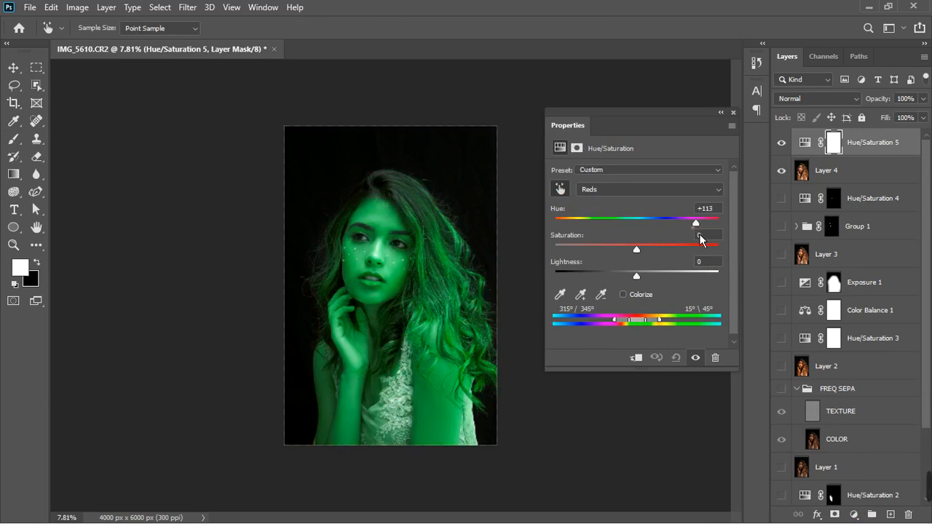
left_click_drag(644, 329, 667, 331)
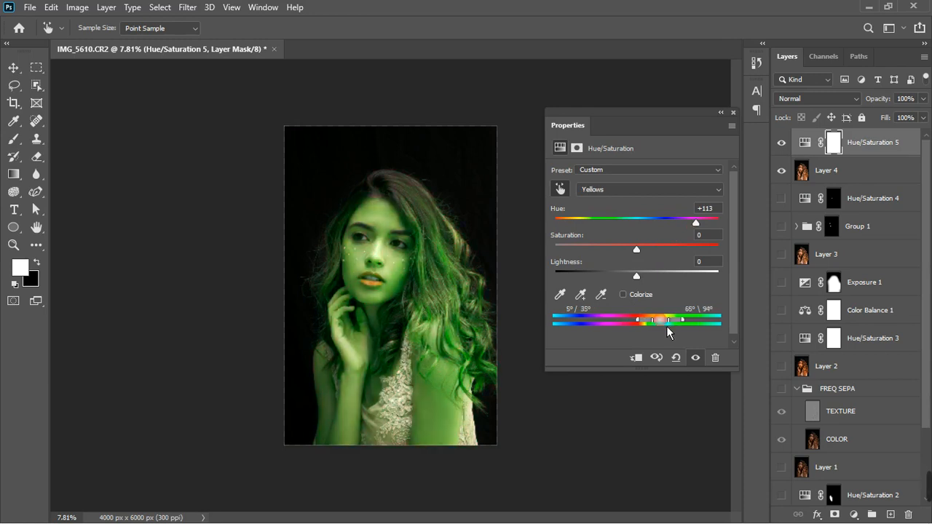
left_click(734, 113)
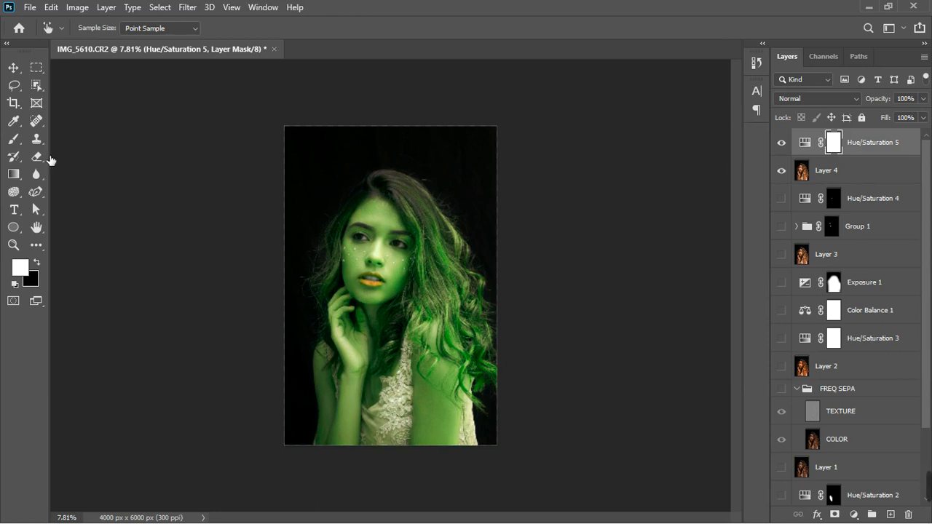
With an enlarged black brush, paint the hue shift out of the face on the adjustment layer's mask
left_click(15, 140)
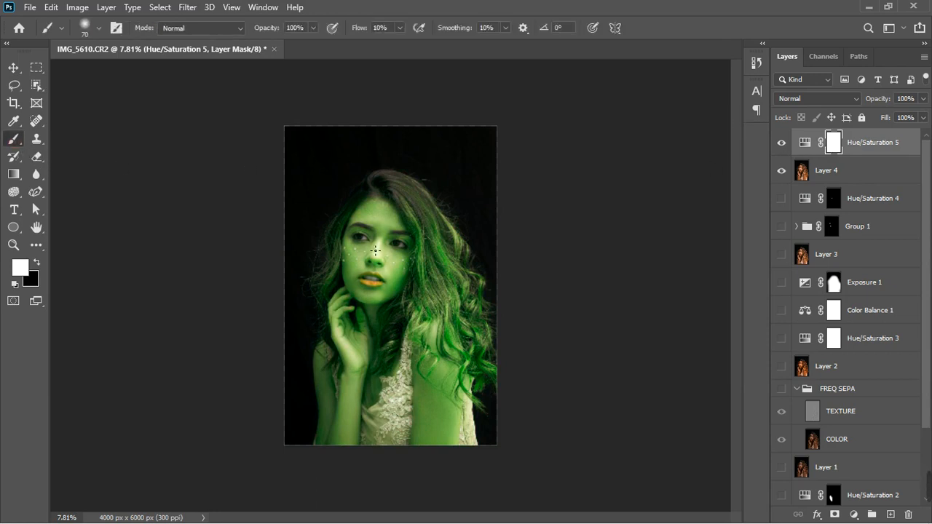
key("bracketright")
key("bracketright")
key("bracketright")
key("bracketright")
key("bracketright")
key("bracketright")
key("bracketright")
key("bracketright")
key("bracketright")
key("bracketright")
key("x")
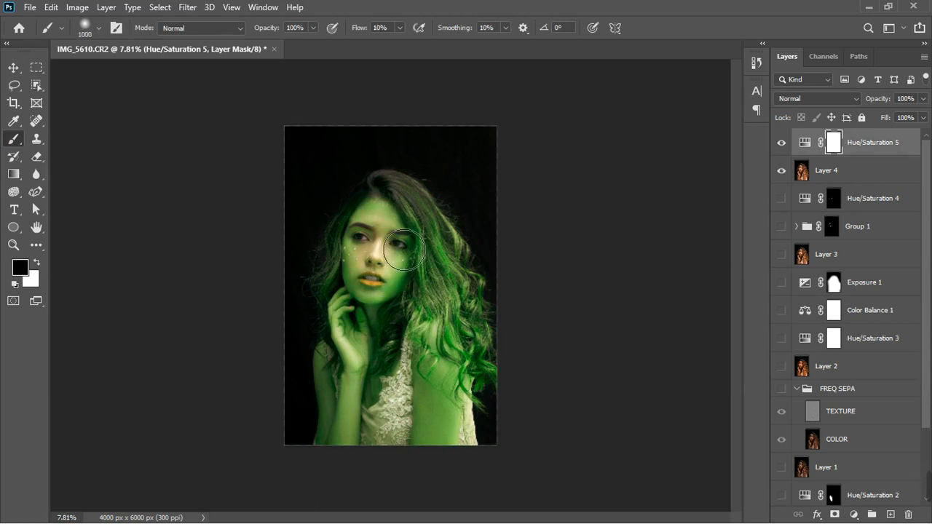
left_click_drag(387, 343, 377, 368)
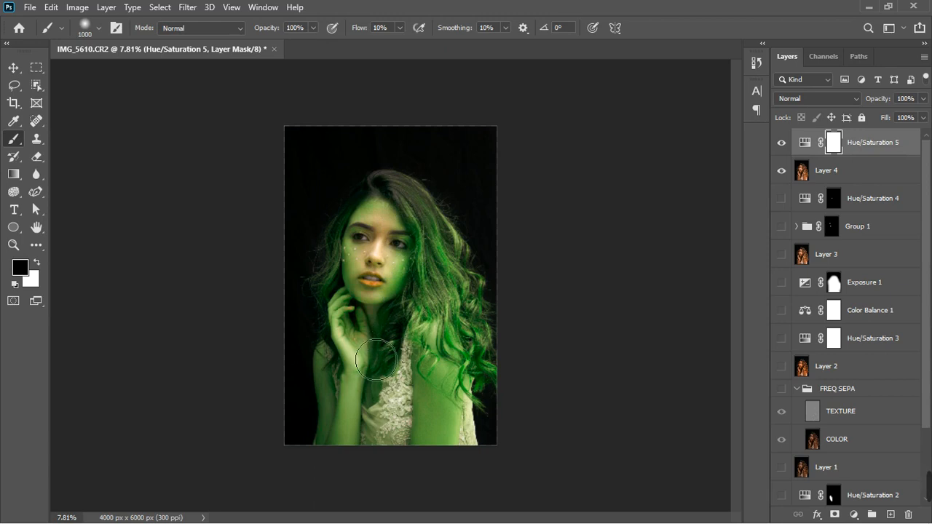
Set the brush flow to 100% and paint black over the neck, chest and arms to mask out the hue shift
left_click(403, 29)
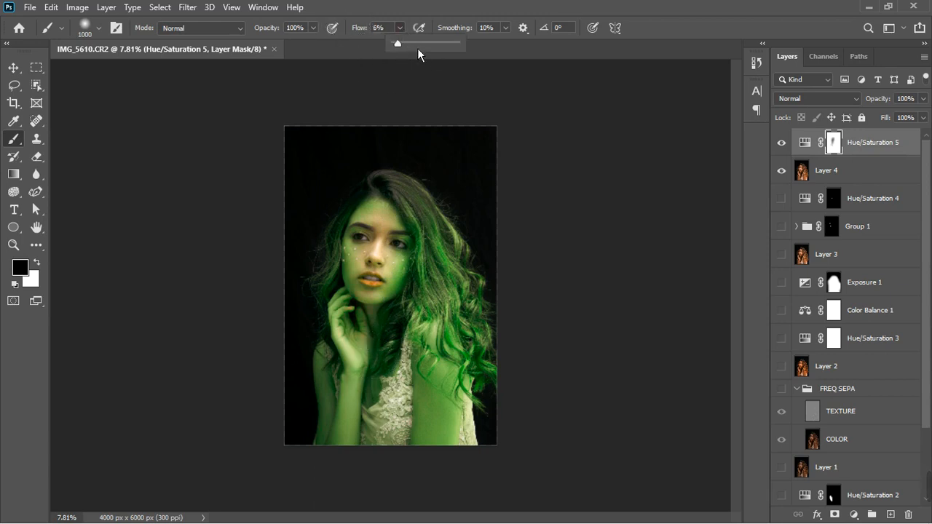
left_click_drag(417, 45, 470, 56)
mouse_move(391, 324)
left_mouse_down()
mouse_move(364, 396)
mouse_move(370, 437)
mouse_move(374, 419)
mouse_move(418, 458)
left_mouse_up()
mouse_move(435, 422)
left_mouse_down()
mouse_move(460, 449)
mouse_move(431, 459)
mouse_move(395, 238)
mouse_move(375, 297)
mouse_move(393, 280)
mouse_move(408, 297)
mouse_move(407, 256)
mouse_move(397, 244)
mouse_move(407, 280)
mouse_move(383, 314)
mouse_move(380, 346)
mouse_move(460, 434)
mouse_move(447, 357)
mouse_move(461, 459)
mouse_move(465, 381)
mouse_move(459, 361)
mouse_move(442, 448)
mouse_move(396, 449)
mouse_move(408, 358)
mouse_move(400, 427)
left_mouse_up()
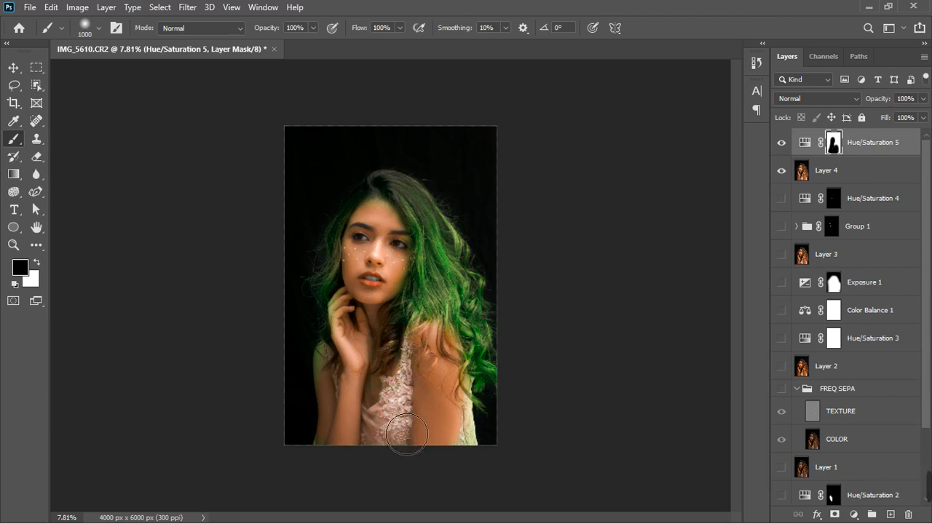
key("ctrl+z")
mouse_move(416, 392)
left_mouse_down()
mouse_move(444, 411)
mouse_move(450, 387)
mouse_move(462, 433)
mouse_move(452, 355)
mouse_move(376, 424)
mouse_move(295, 411)
mouse_move(322, 381)
left_mouse_up()
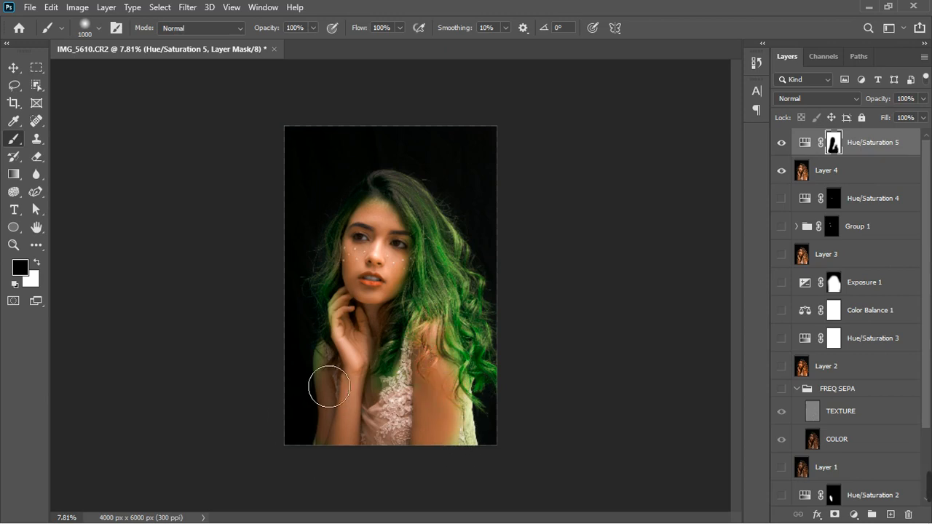
Reopen the Hue/Saturation settings, switch to Yellows and set its hue to 0
double_click(806, 144)
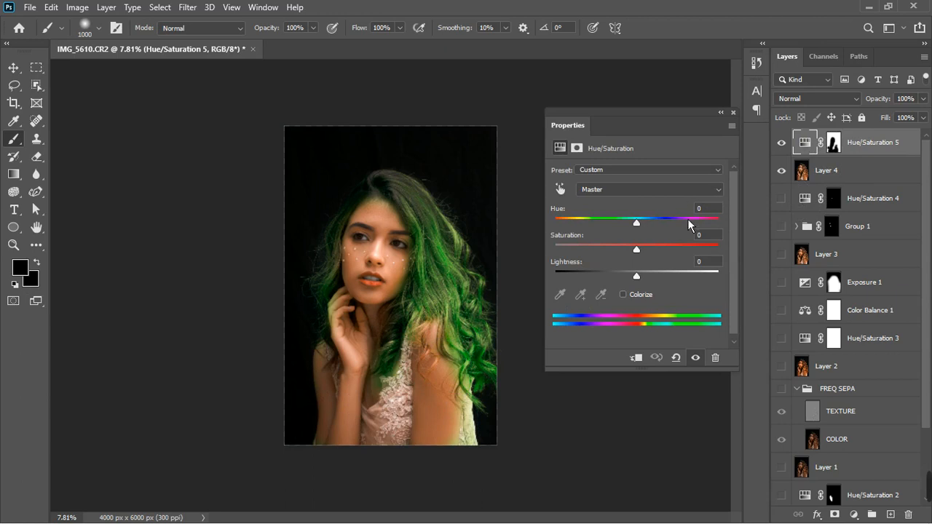
left_click(631, 191)
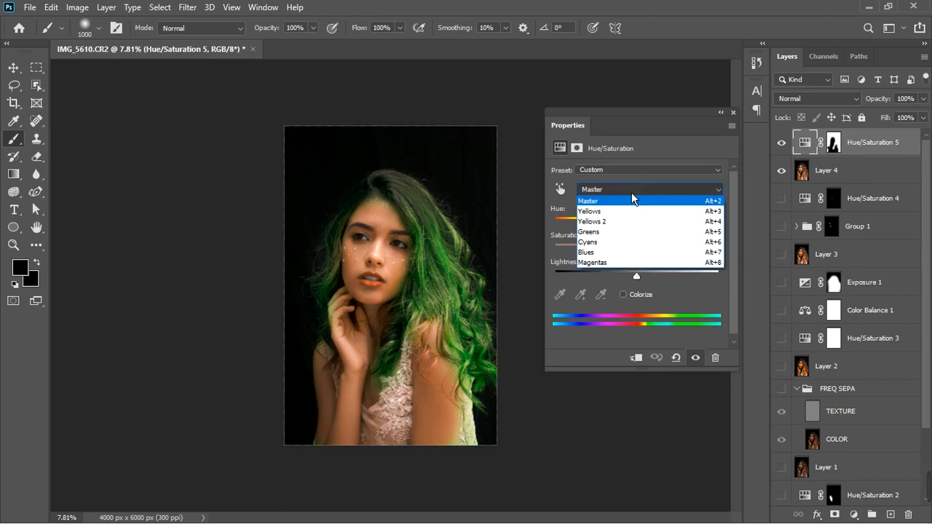
left_click(614, 213)
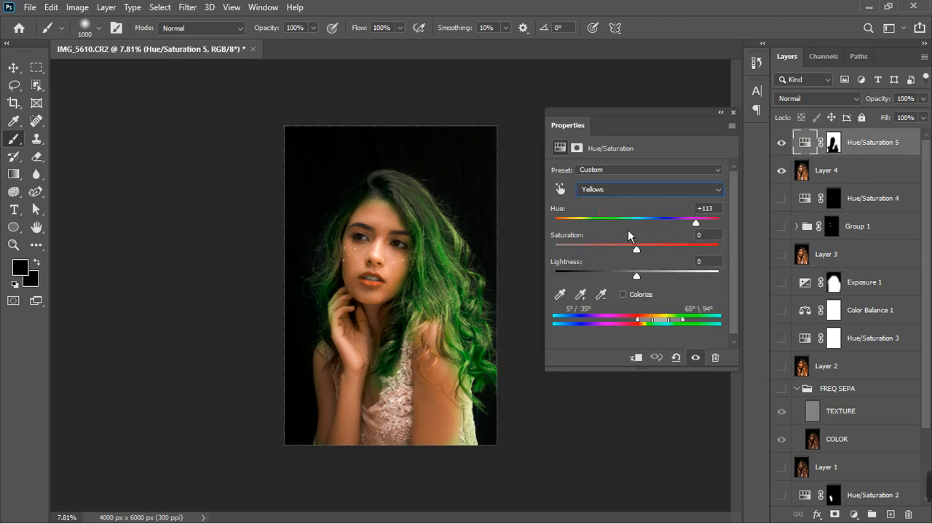
left_click(703, 210)
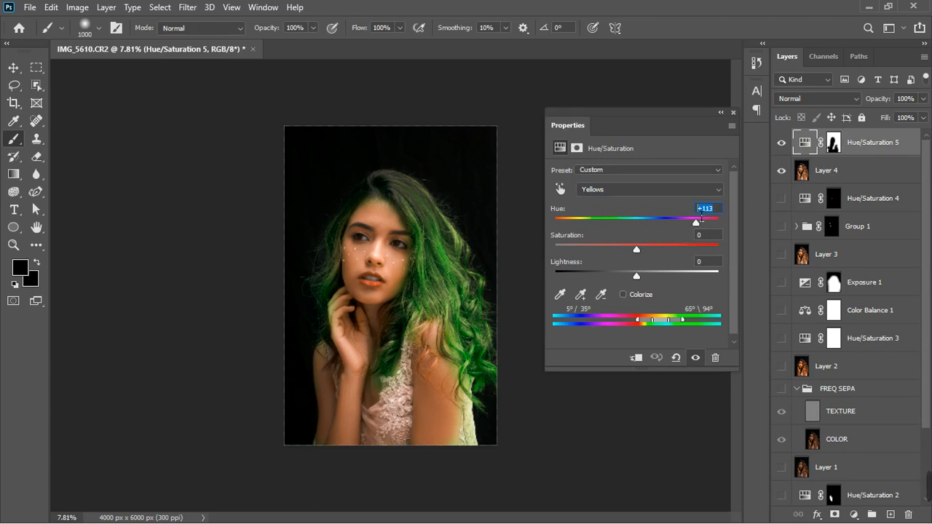
type("0")
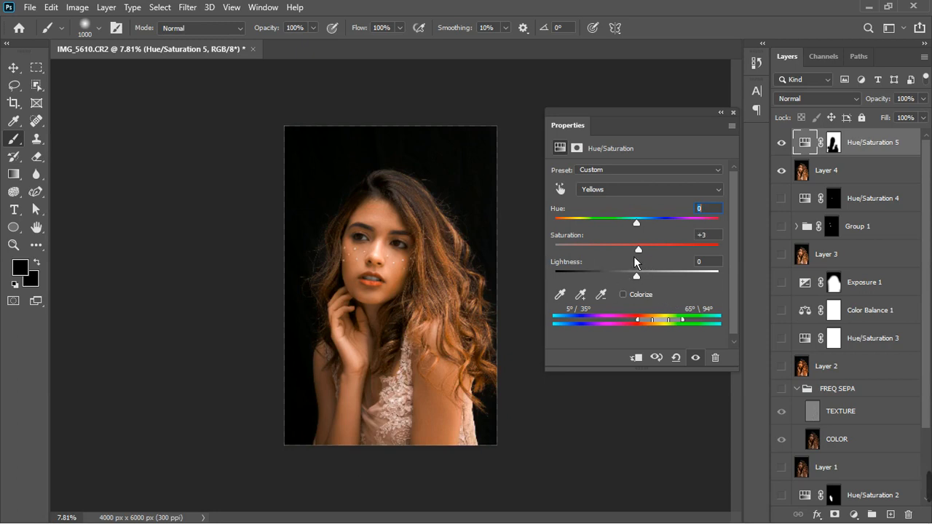
Lower the Yellows saturation to -89 and lightness to -61 for a grey hair tone
left_click_drag(639, 255, 611, 257)
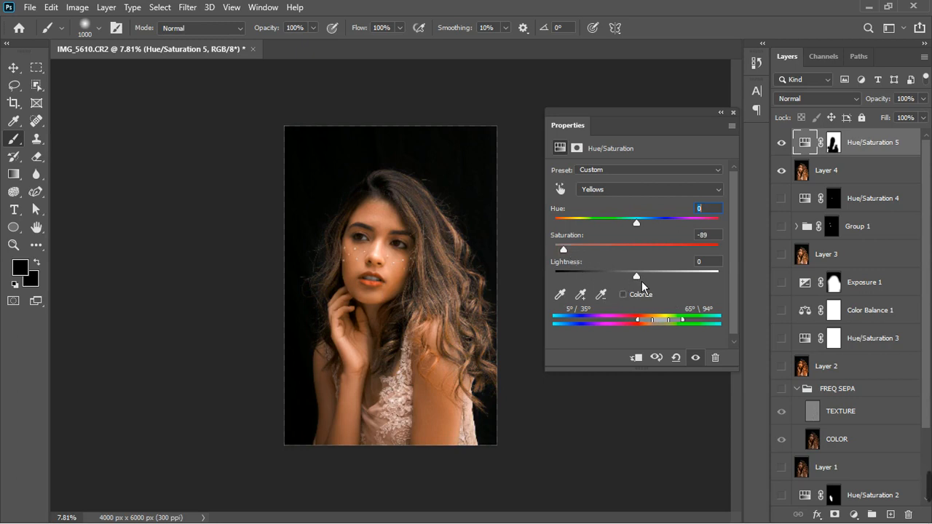
left_click_drag(642, 281, 594, 283)
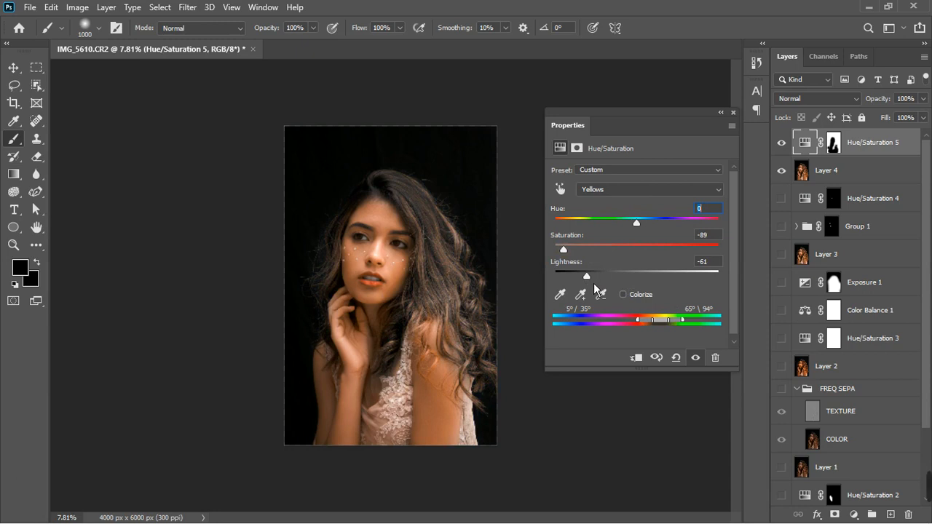
left_click_drag(593, 283, 558, 256)
left_click(733, 112)
Select the layer mask, shrink the brush to 200 and paint white over the hair on the shoulder
scroll(426, 318, "up", 5)
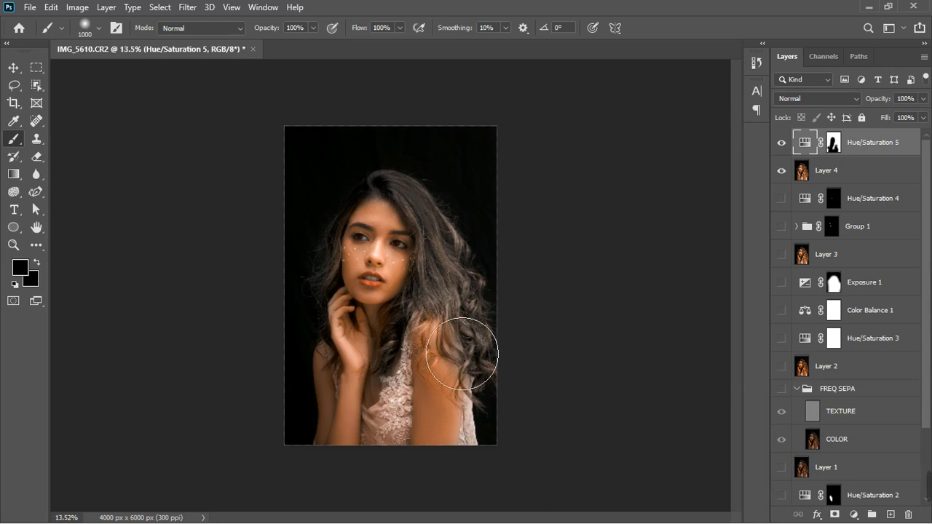
scroll(426, 318, "down", 3)
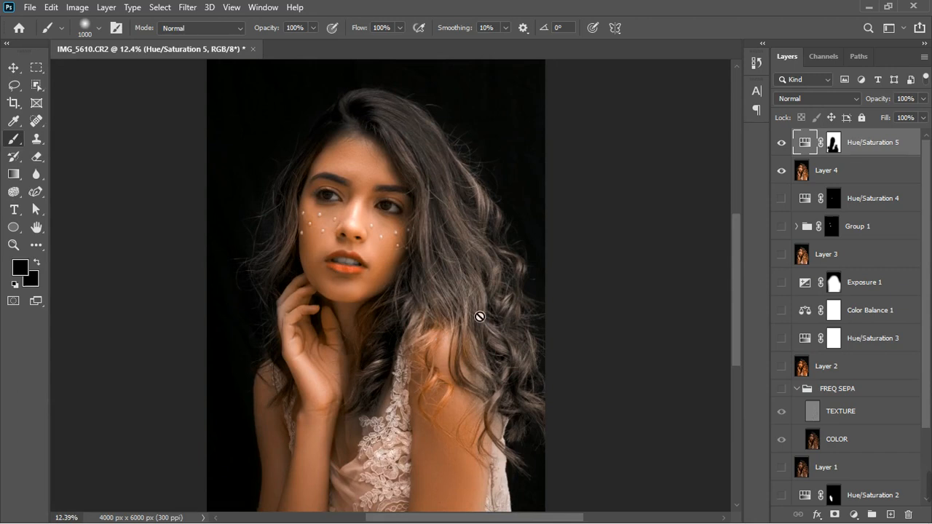
left_click(834, 143)
key("d")
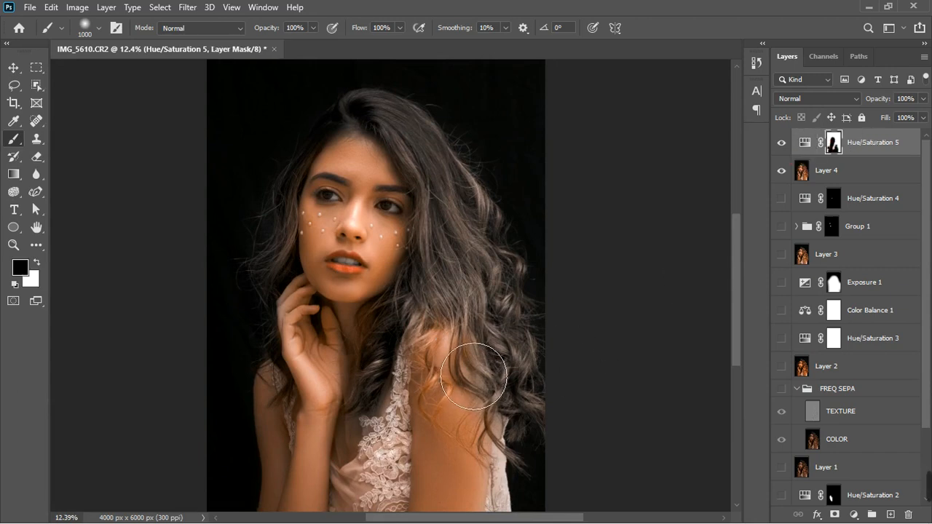
key("bracketleft")
key("bracketleft")
key("bracketleft")
key("bracketleft")
key("bracketleft")
key("bracketleft")
key("bracketleft")
key("bracketleft")
key("bracketleft")
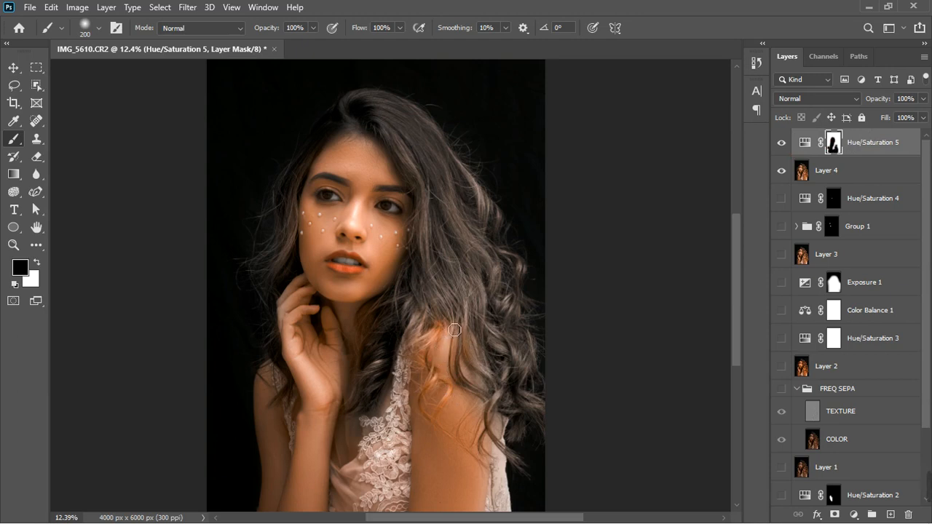
key("x")
mouse_move(452, 323)
left_mouse_down()
mouse_move(433, 361)
mouse_move(447, 384)
mouse_move(429, 408)
mouse_move(432, 421)
mouse_move(455, 419)
mouse_move(457, 401)
mouse_move(439, 417)
mouse_move(439, 432)
mouse_move(451, 440)
mouse_move(481, 421)
mouse_move(466, 445)
mouse_move(484, 459)
left_mouse_up()
mouse_move(477, 424)
left_mouse_down()
mouse_move(453, 348)
mouse_move(465, 379)
mouse_move(468, 359)
left_mouse_up()
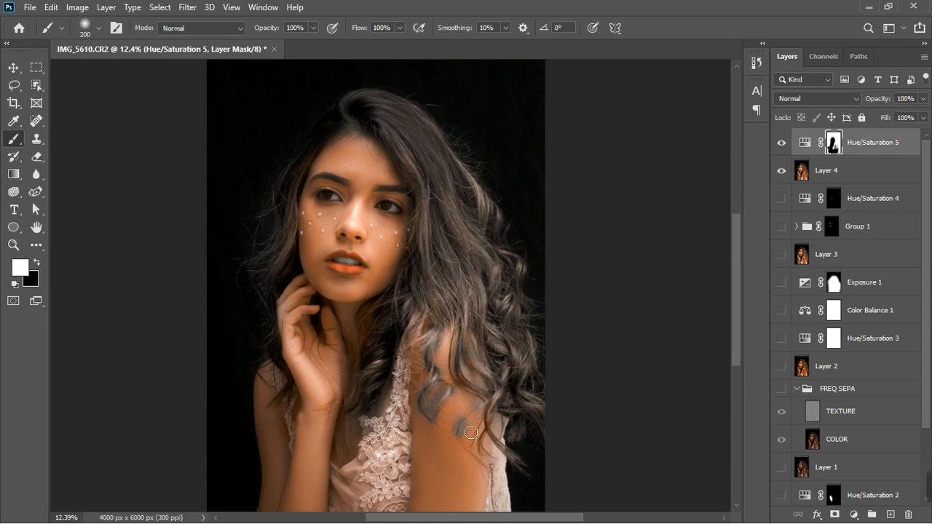
Paint black over the shoulder skin to remove the grey cast from it
key("x")
mouse_move(471, 433)
left_mouse_down()
mouse_move(472, 421)
mouse_move(461, 448)
mouse_move(447, 399)
mouse_move(435, 425)
mouse_move(444, 443)
left_mouse_up()
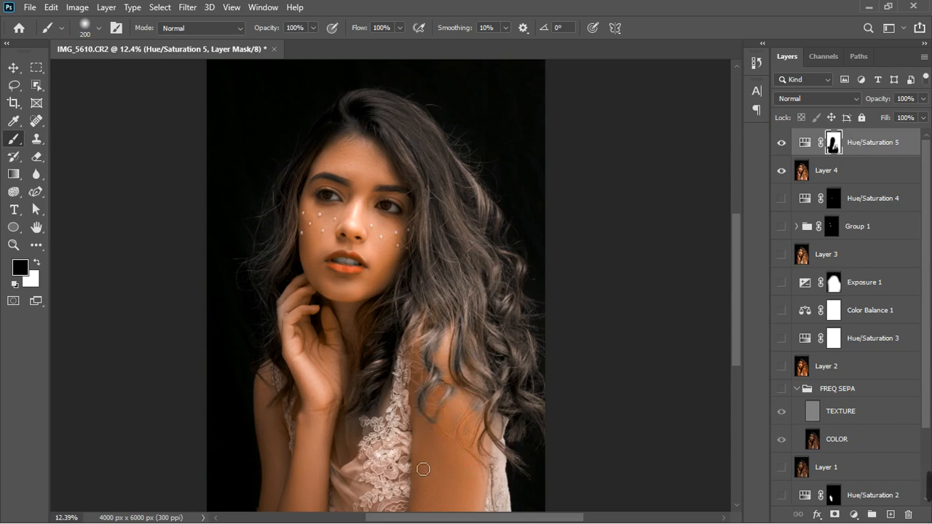
scroll(374, 357, "down", 1)
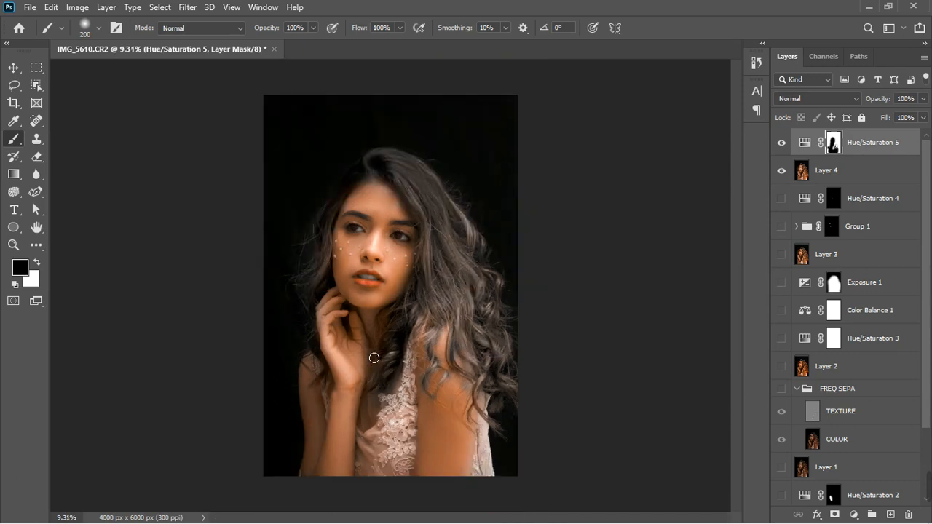
scroll(374, 358, "down", 1)
scroll(351, 236, "up", 1)
scroll(350, 229, "up", 1)
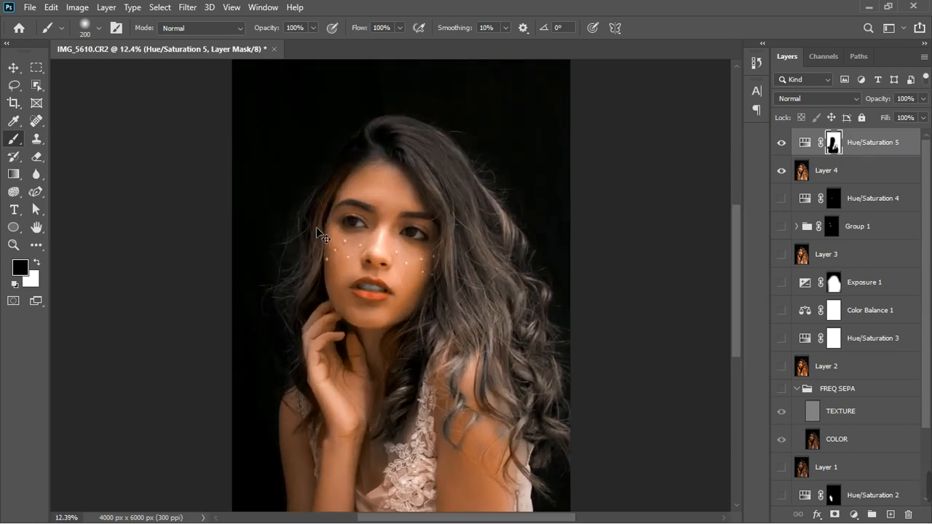
key("x")
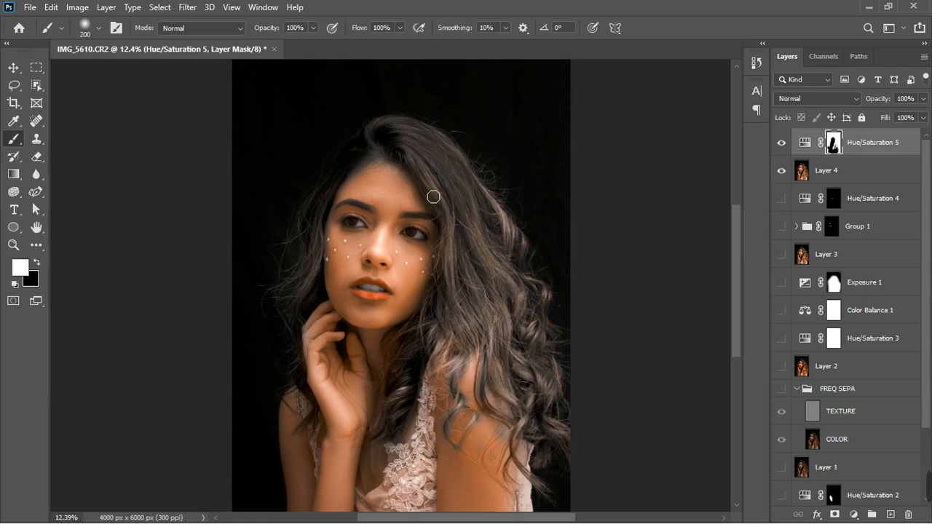
Toggle the new Hue/Saturation layer's visibility to compare before and after
left_click(781, 143)
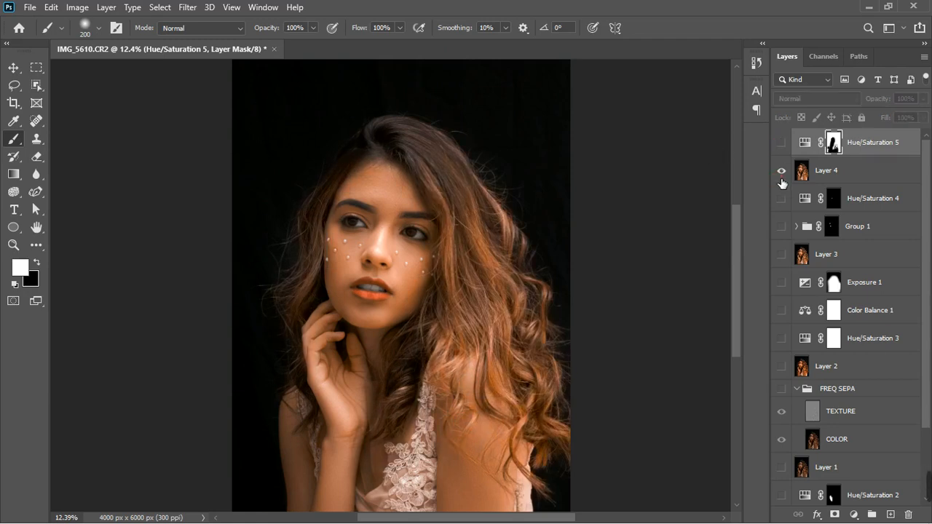
left_click(782, 170)
left_click(781, 174)
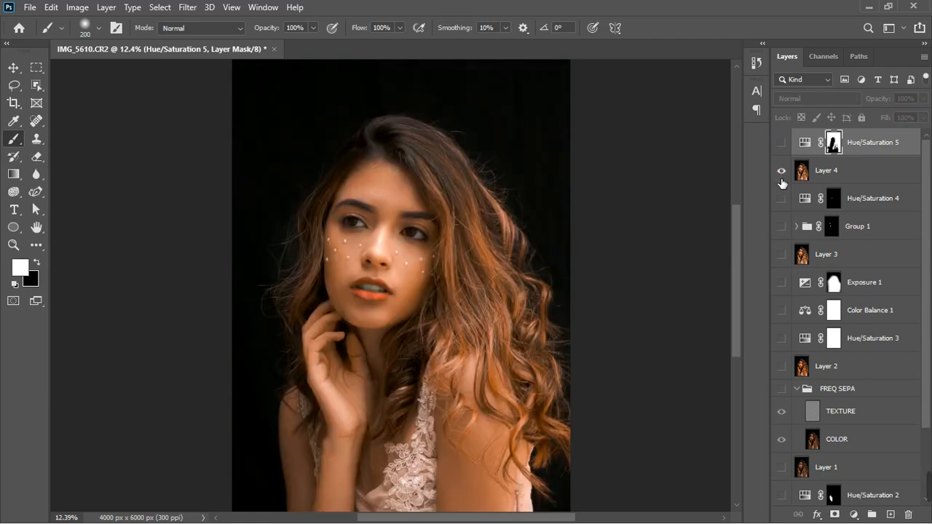